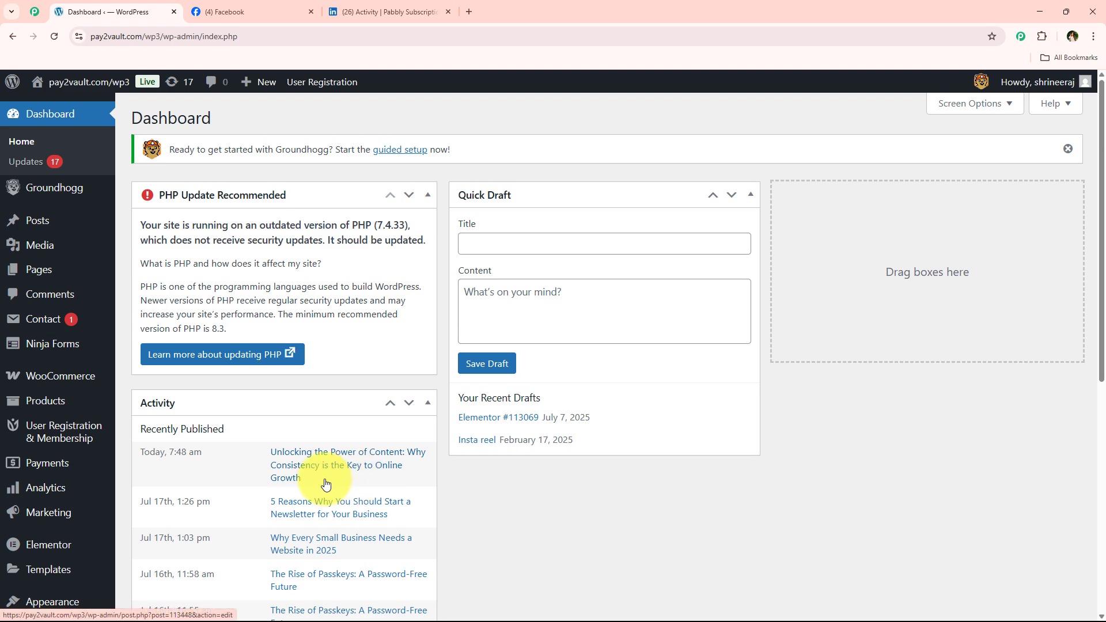
Check the Facebook page and the LinkedIn activity feed, and open pabbly.com/connect in a new browser tab
click(236, 8)
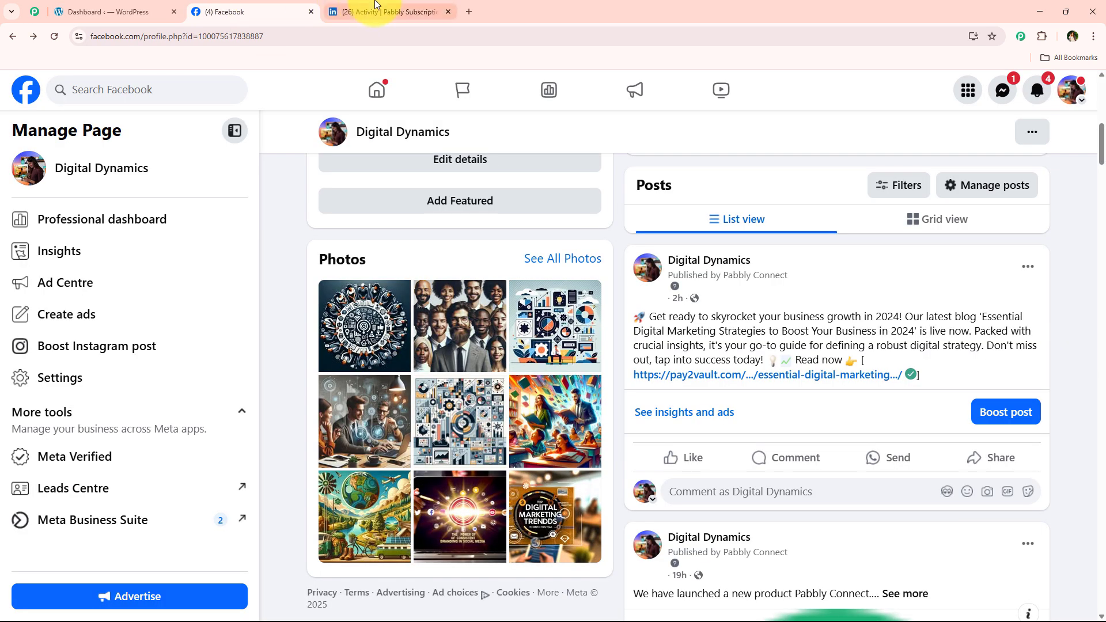
click(390, 8)
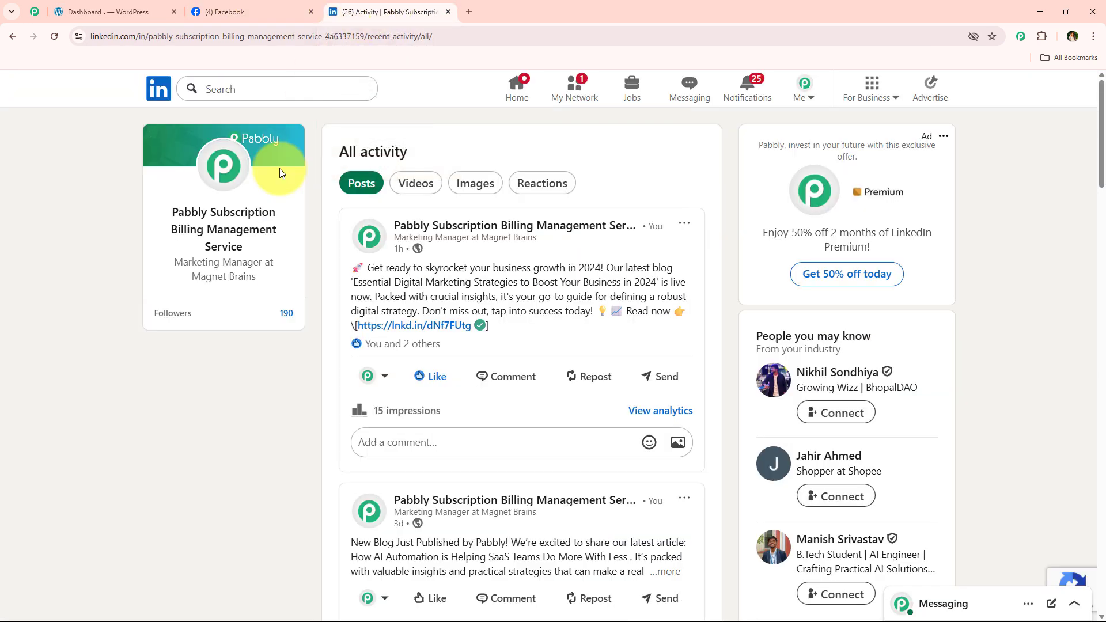
click(468, 14)
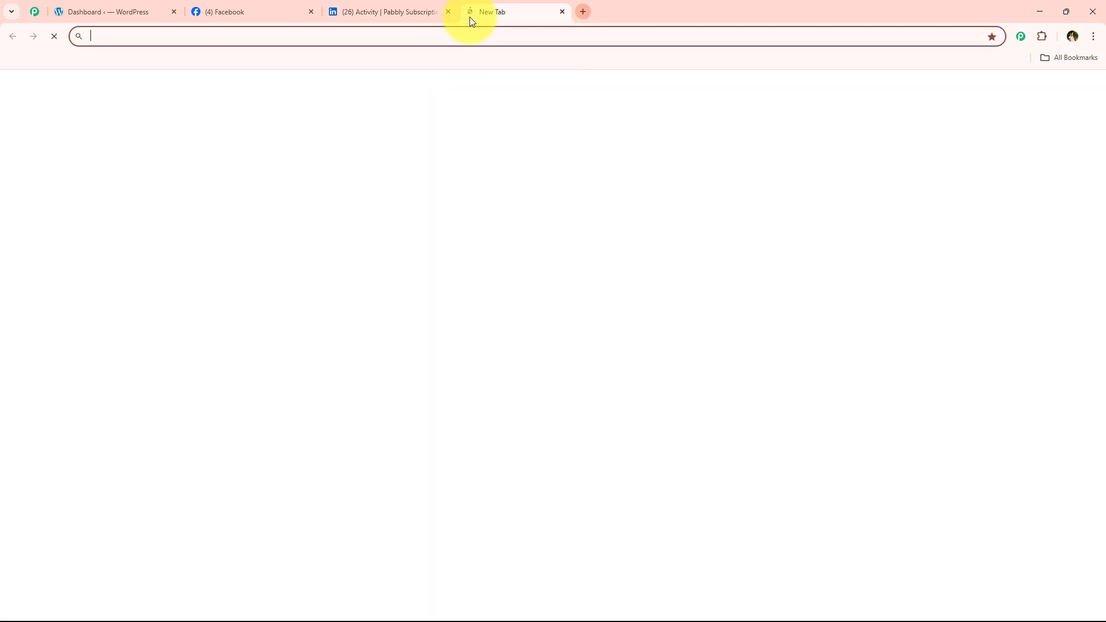
text(pabbly.com/connect)
key(Return)
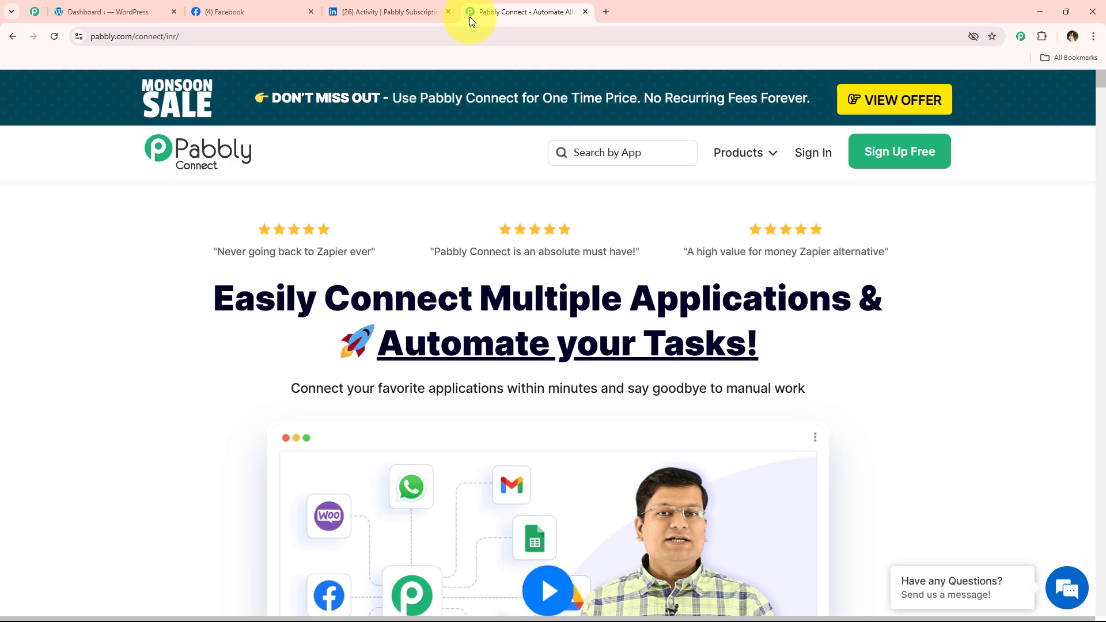
Look through the Pabbly Community page, including its benefits, shared tips, customer reviews and team section
click(34, 12)
scroll(130, 246, down, 1)
scroll(131, 247, down, 9)
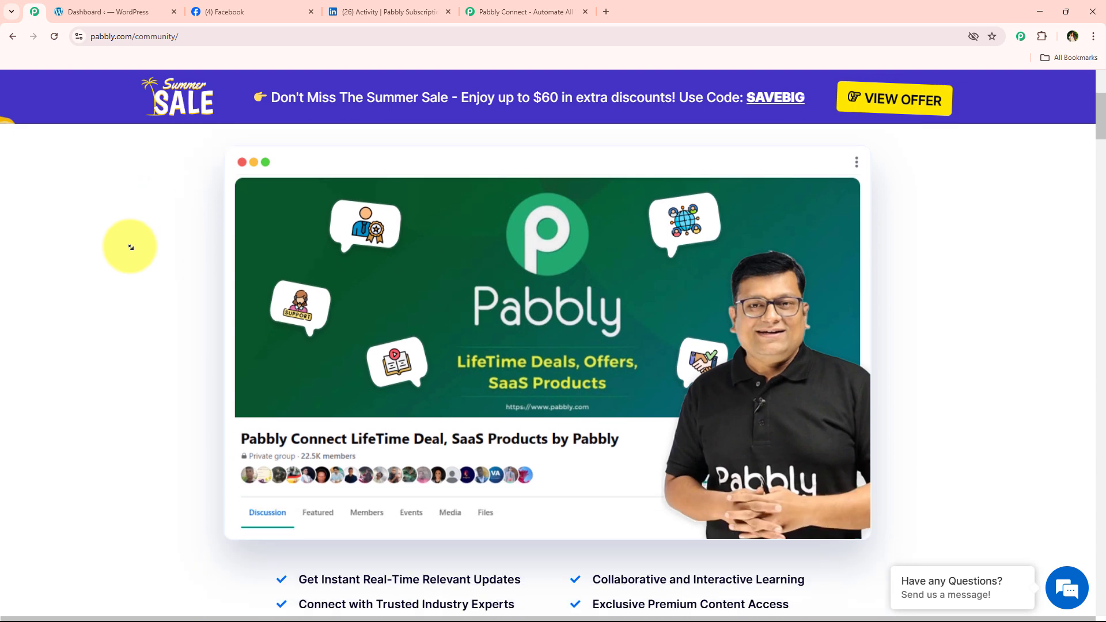
scroll(130, 247, down, 10)
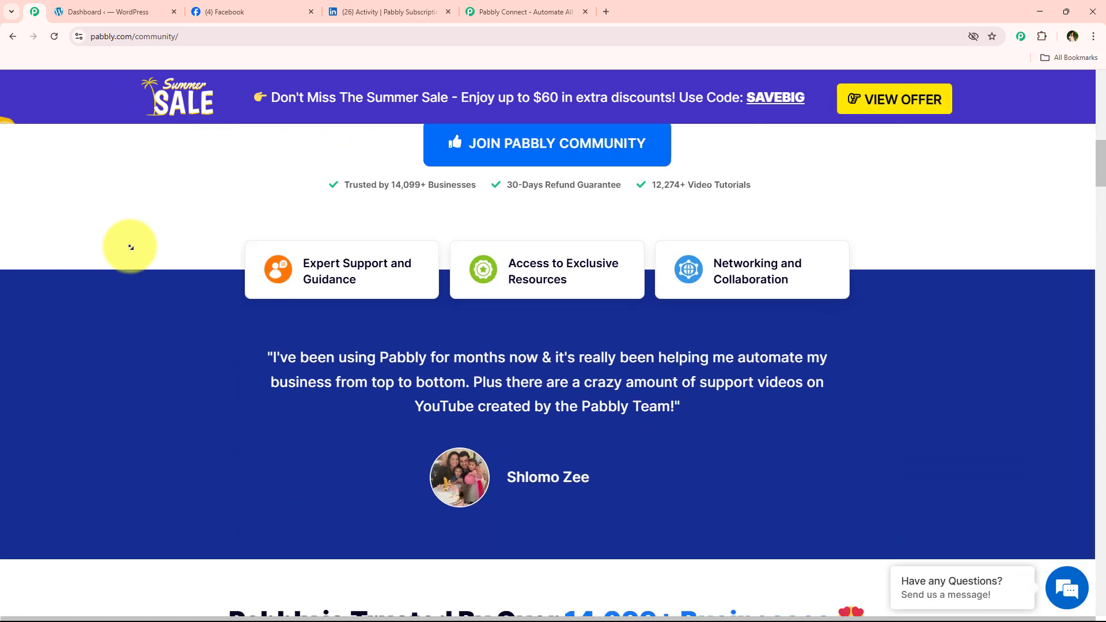
scroll(130, 246, down, 10)
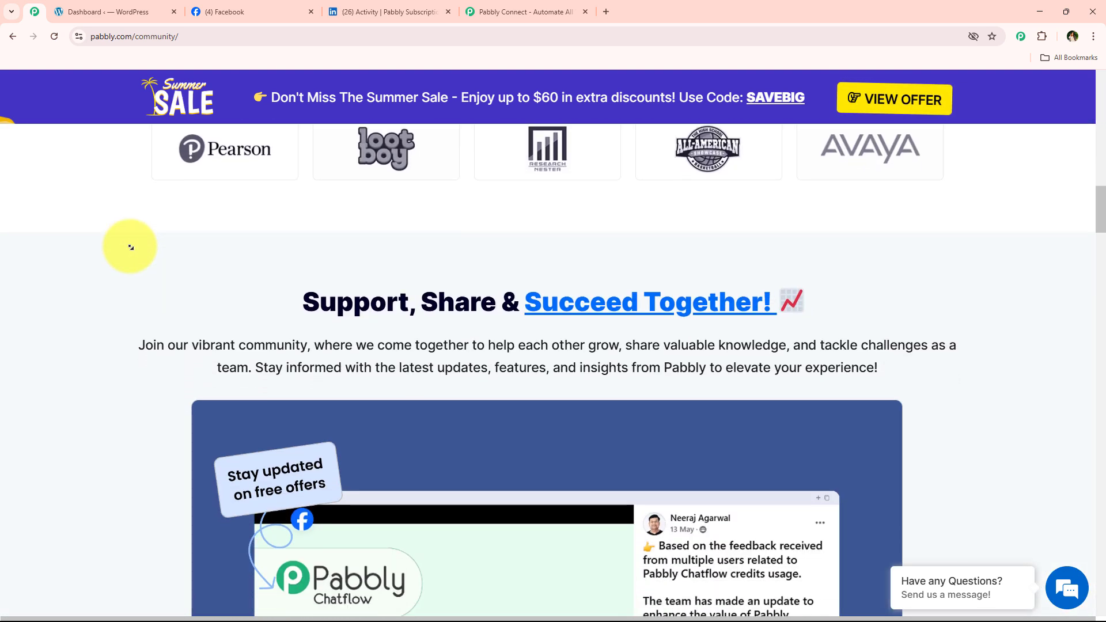
scroll(130, 247, down, 10)
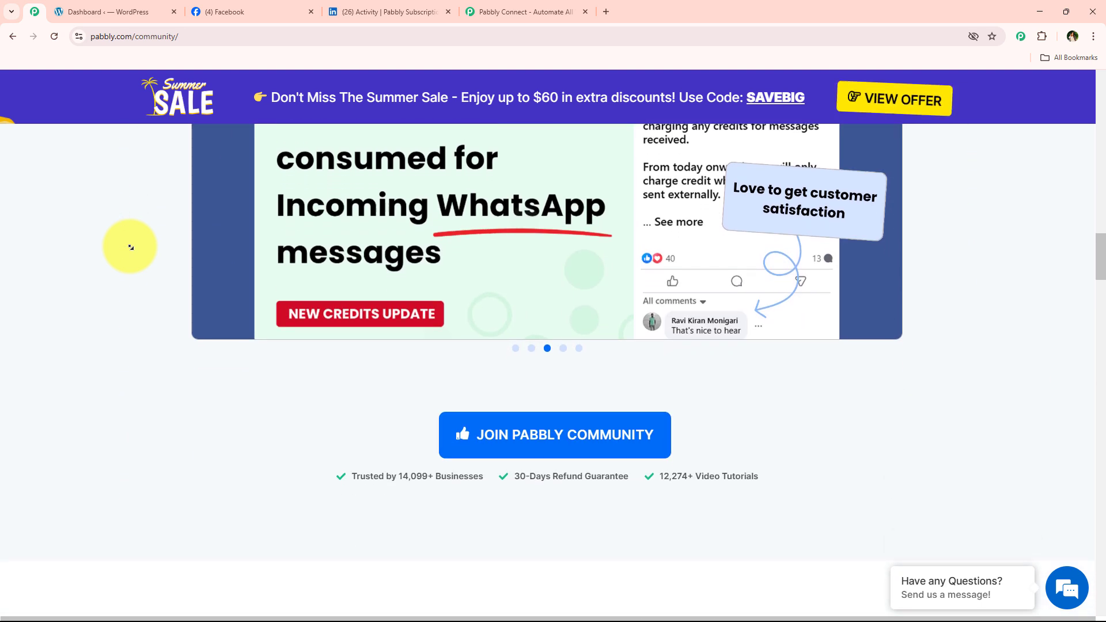
scroll(131, 247, down, 10)
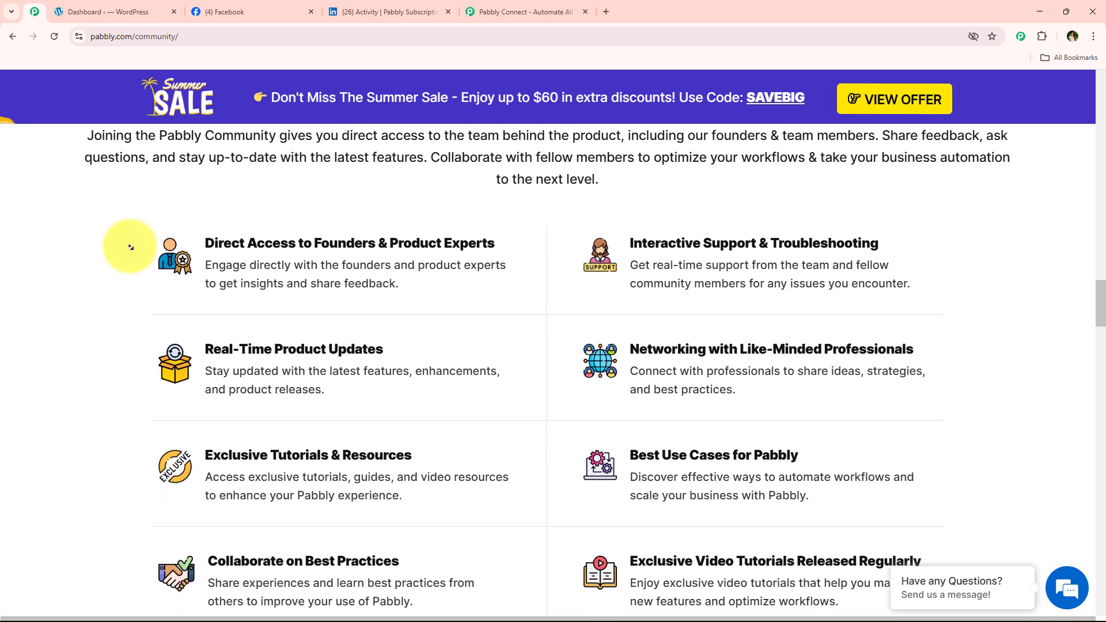
scroll(130, 247, down, 10)
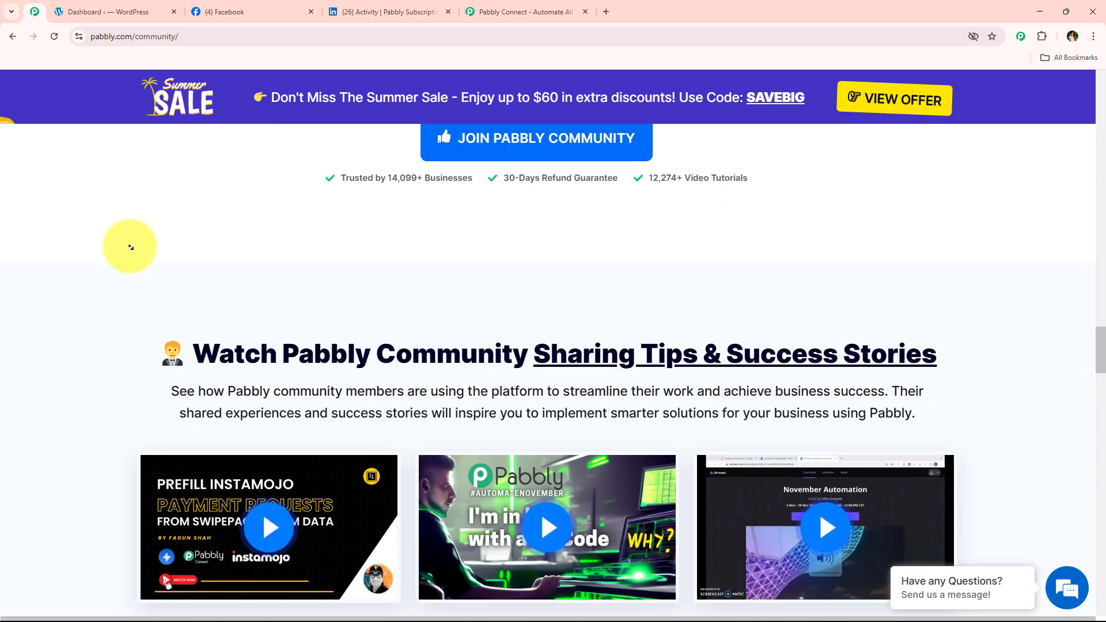
scroll(130, 247, down, 10)
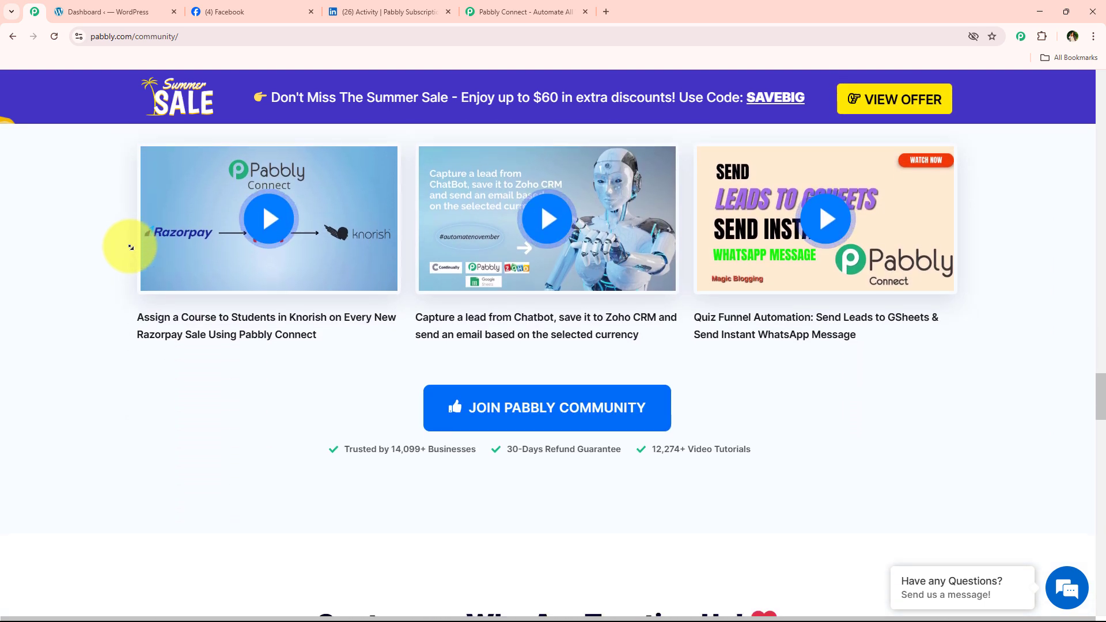
scroll(130, 246, down, 10)
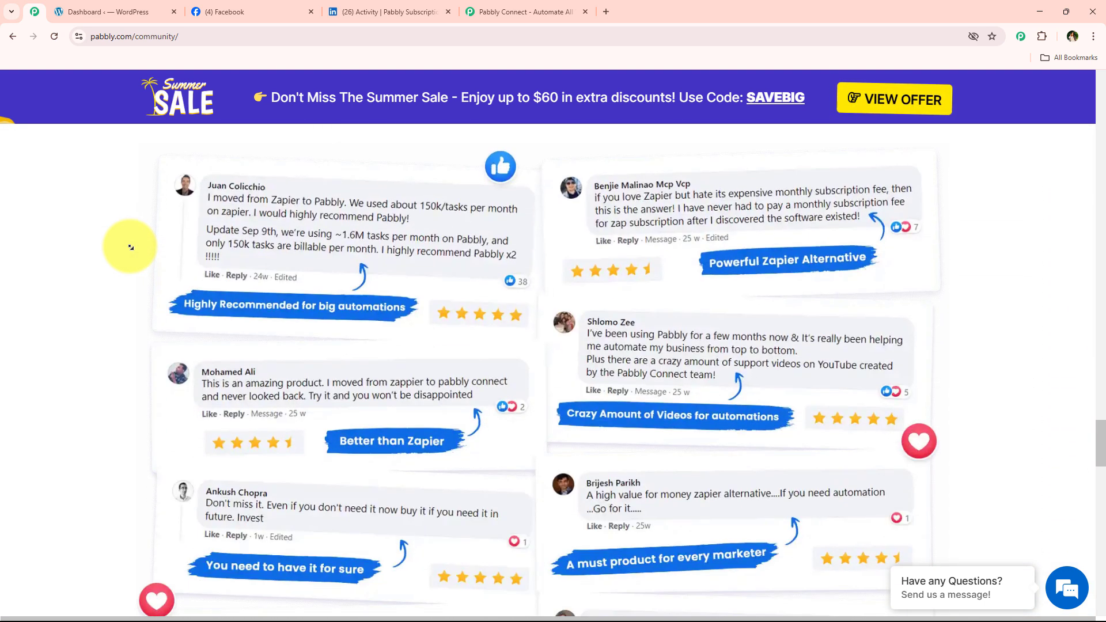
scroll(130, 247, down, 10)
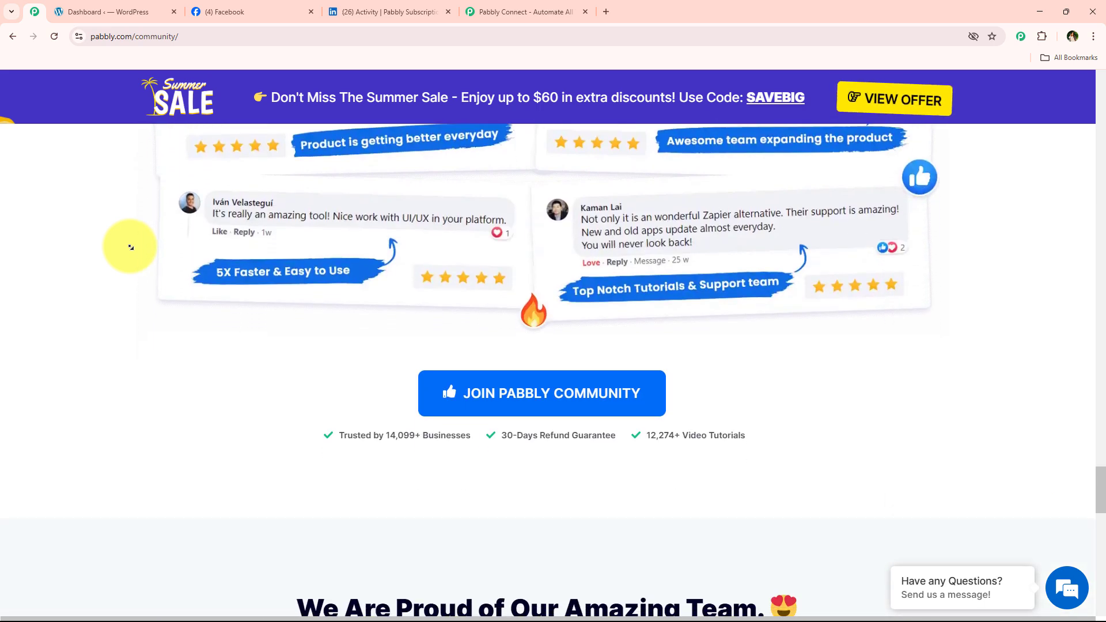
scroll(131, 247, down, 4)
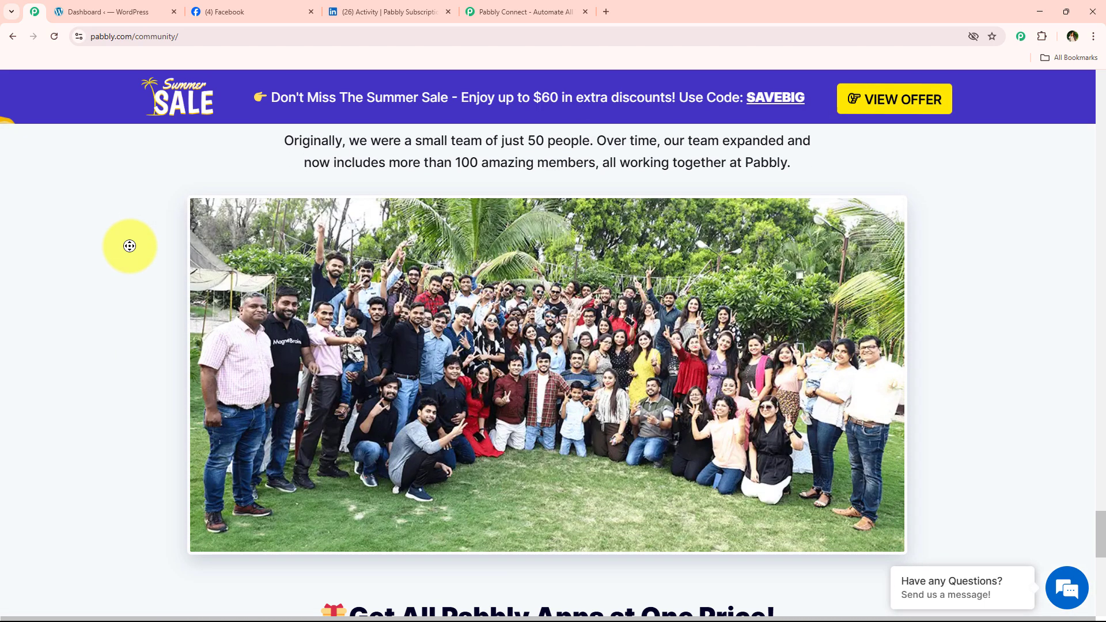
scroll(323, 157, up, 20)
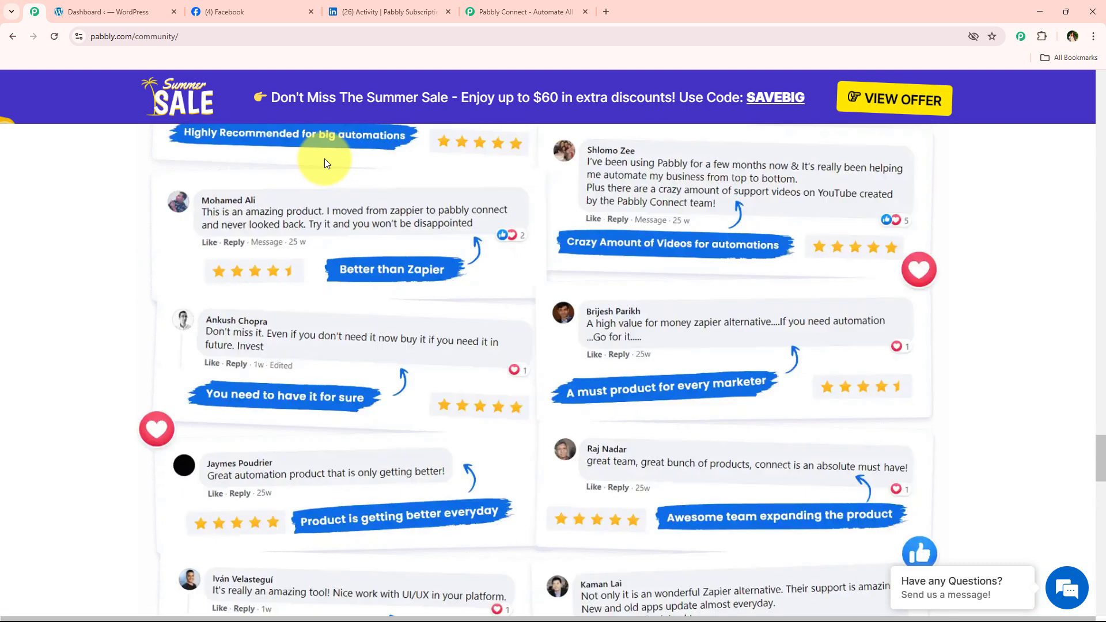
Return to the Pabbly Connect website, dismiss the sale offer, sign in and access Pabbly Connect from the list of apps
click(540, 4)
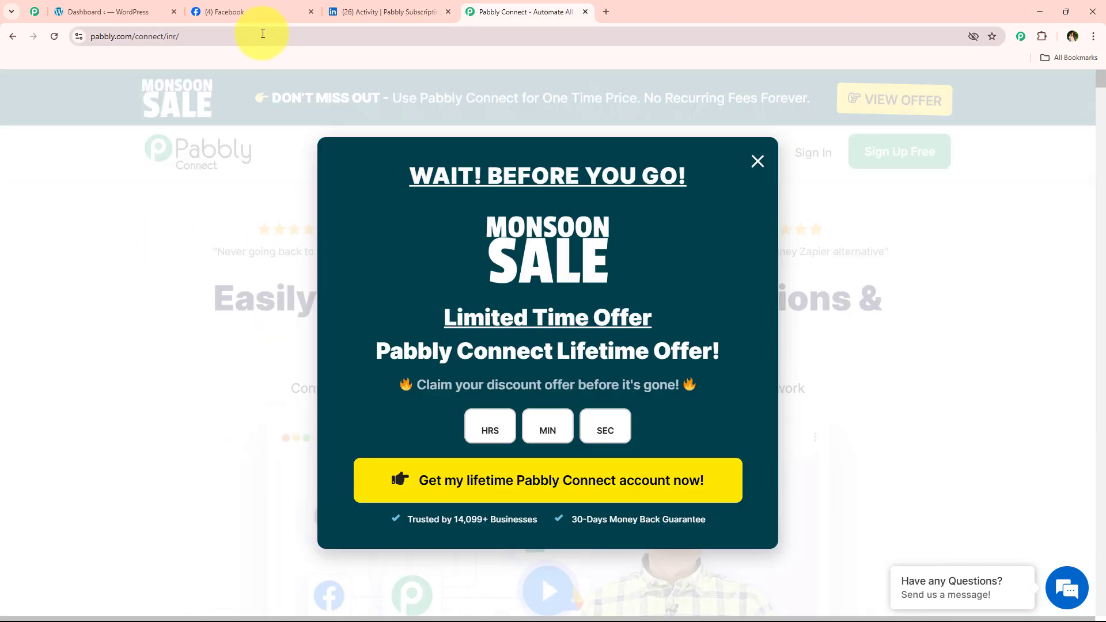
click(262, 34)
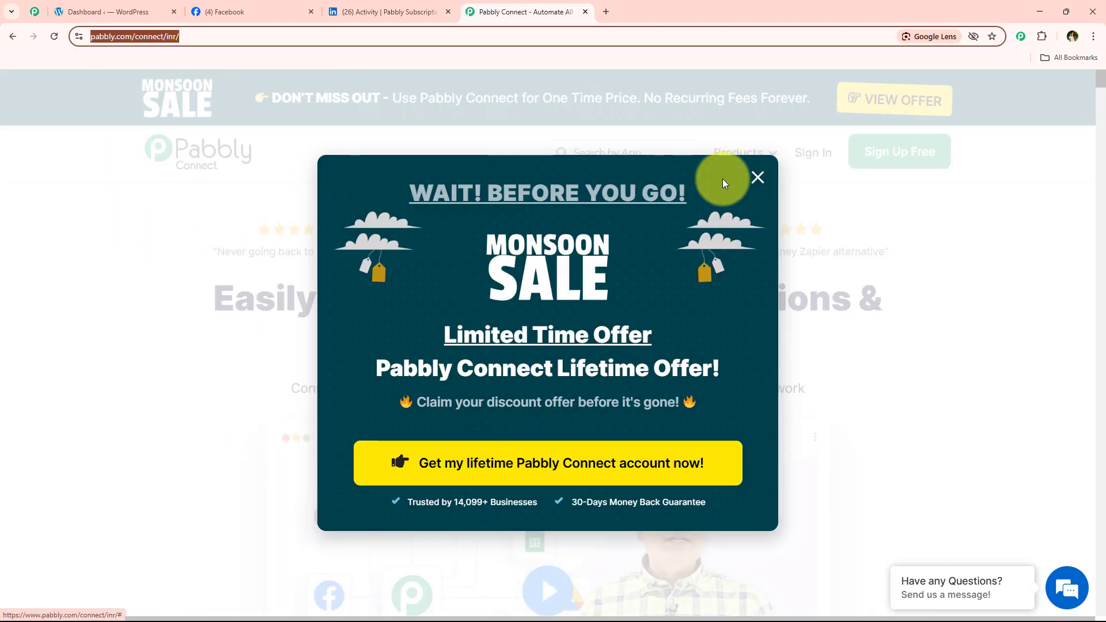
click(758, 179)
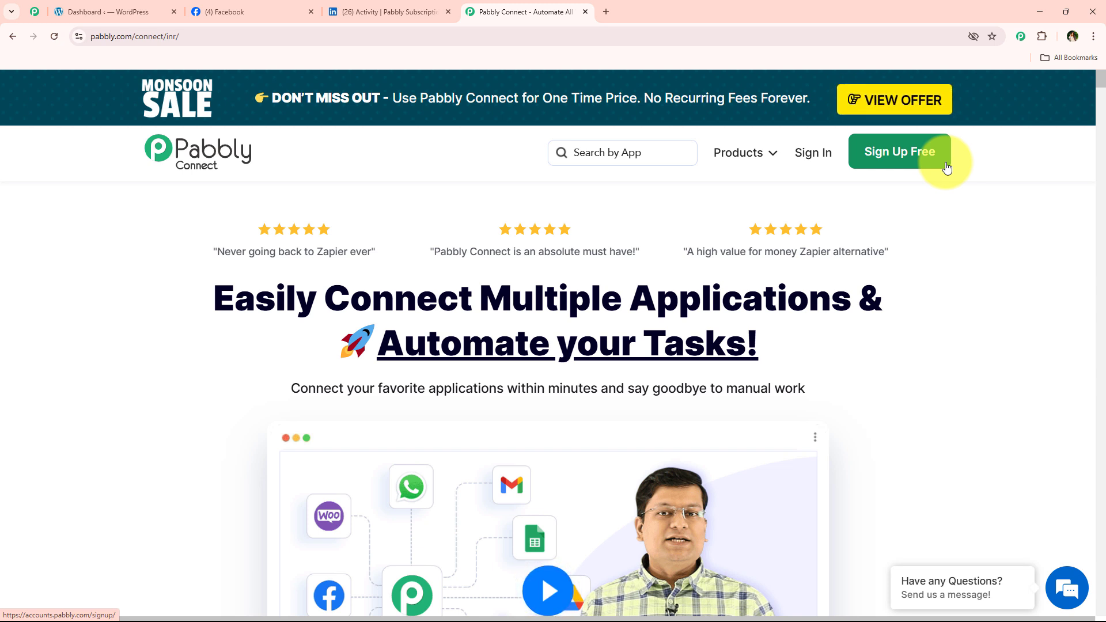
click(814, 166)
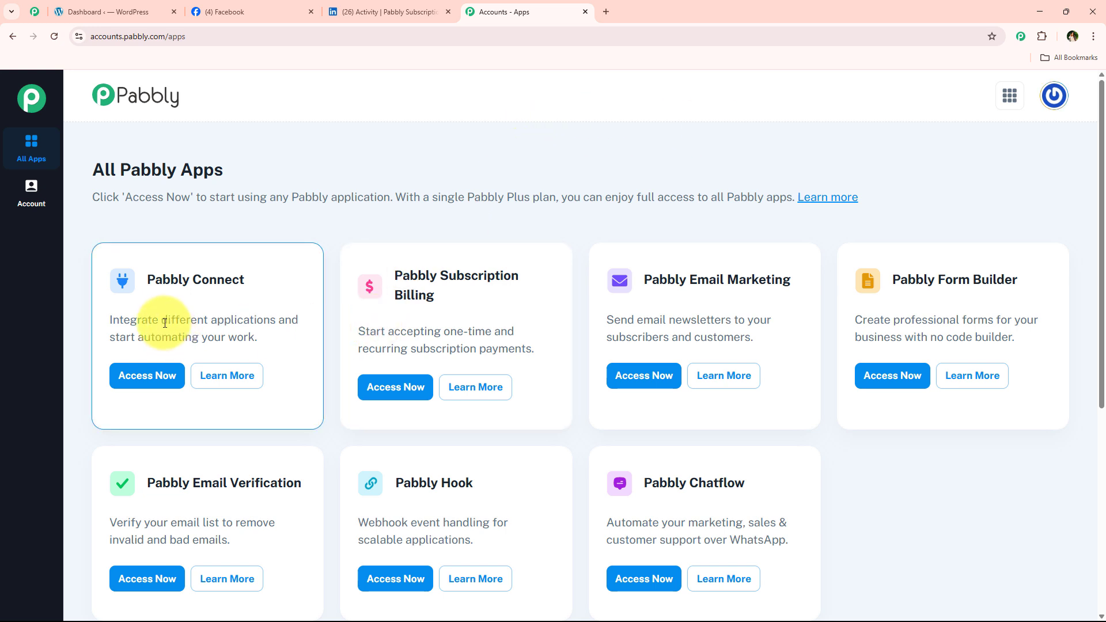
drag(161, 321, 275, 320)
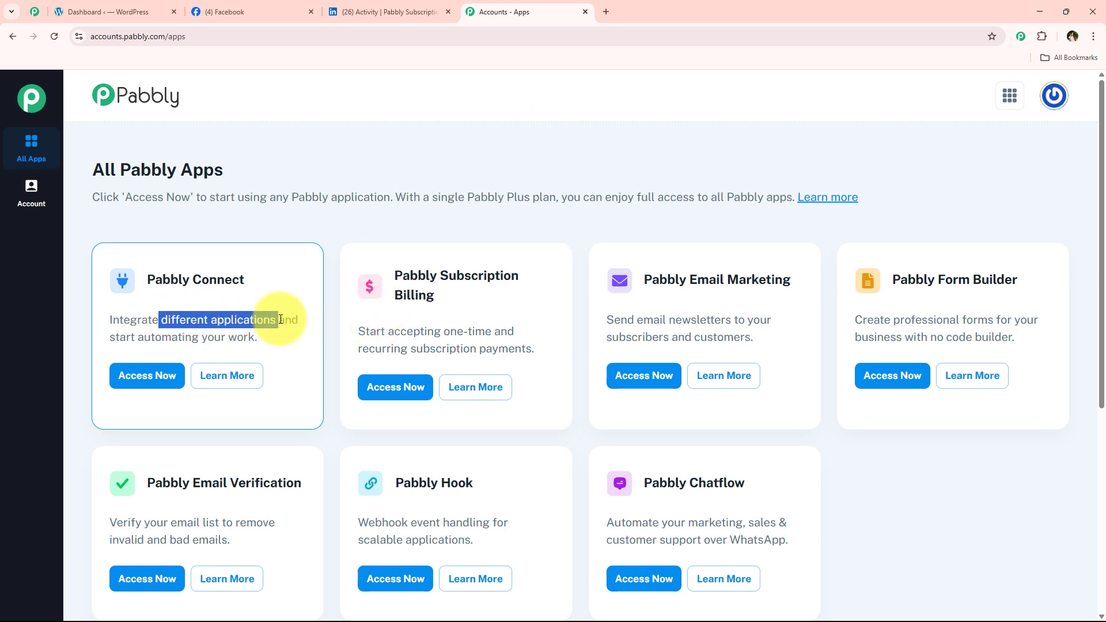
click(161, 373)
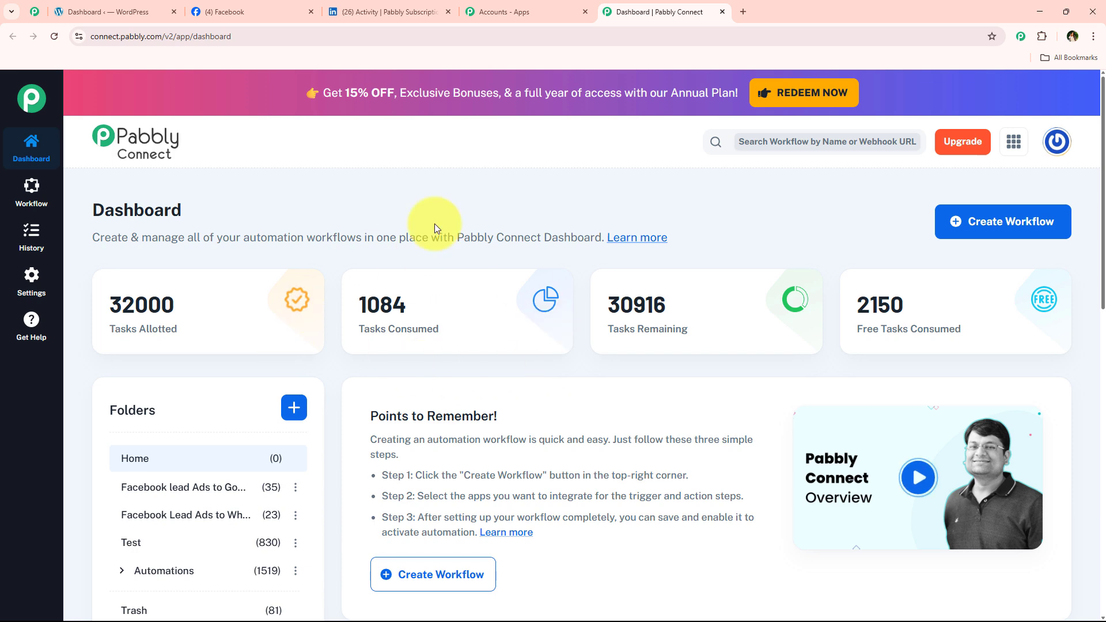
Create a workflow in the Classic builder named "Post Social Media Content from New Blog Posts Using AI" in the Automations folder
click(1023, 224)
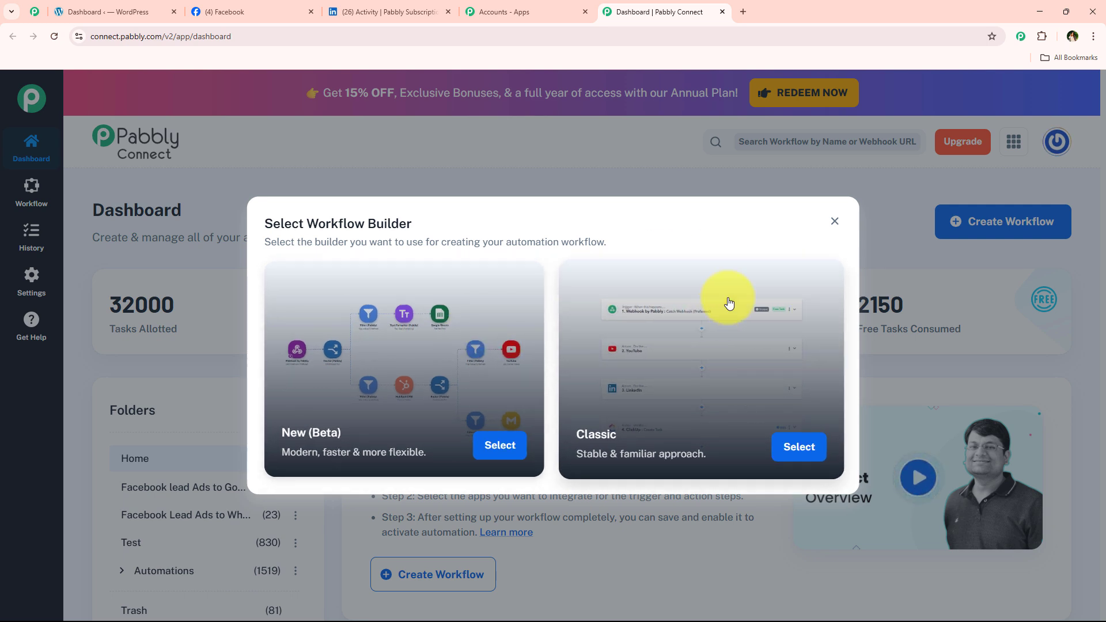
click(799, 447)
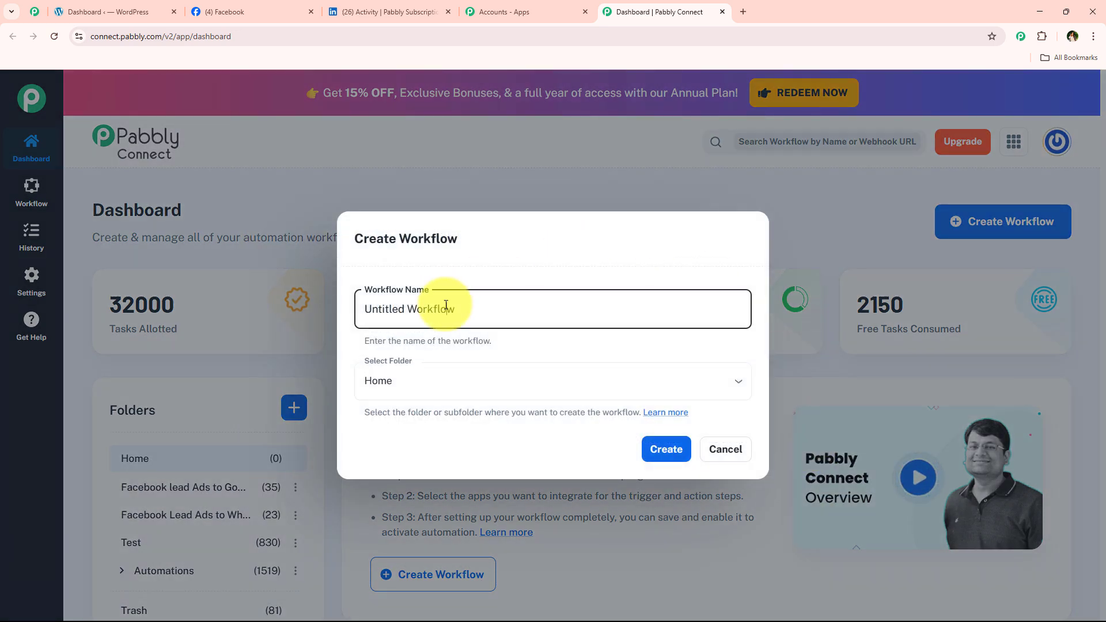
text(Post Social Media Content from New Blog Posts Using AI)
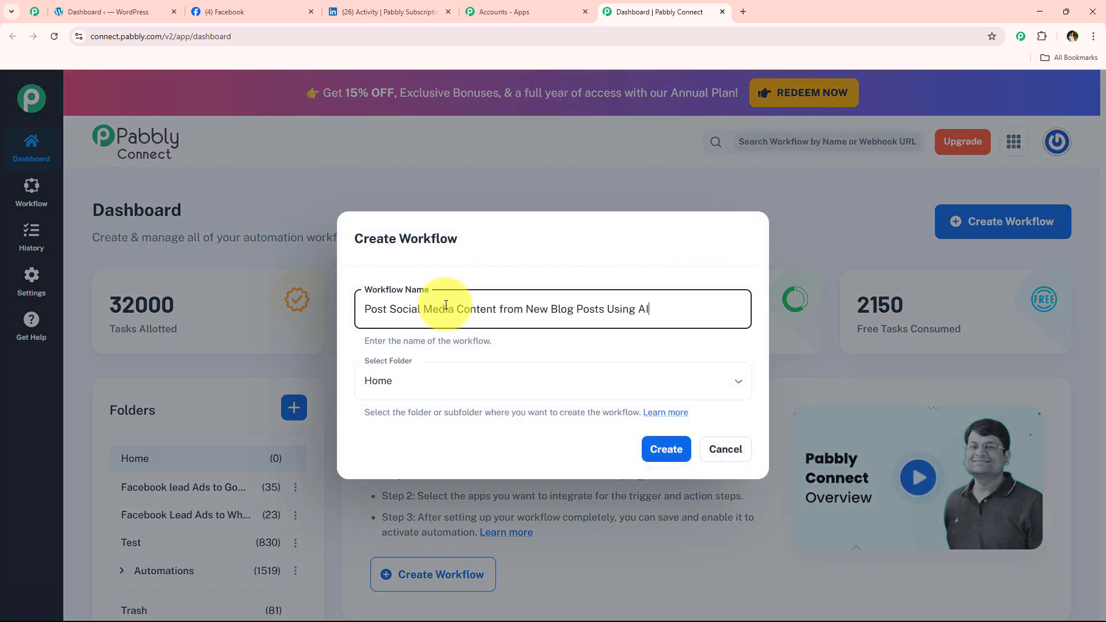
click(414, 383)
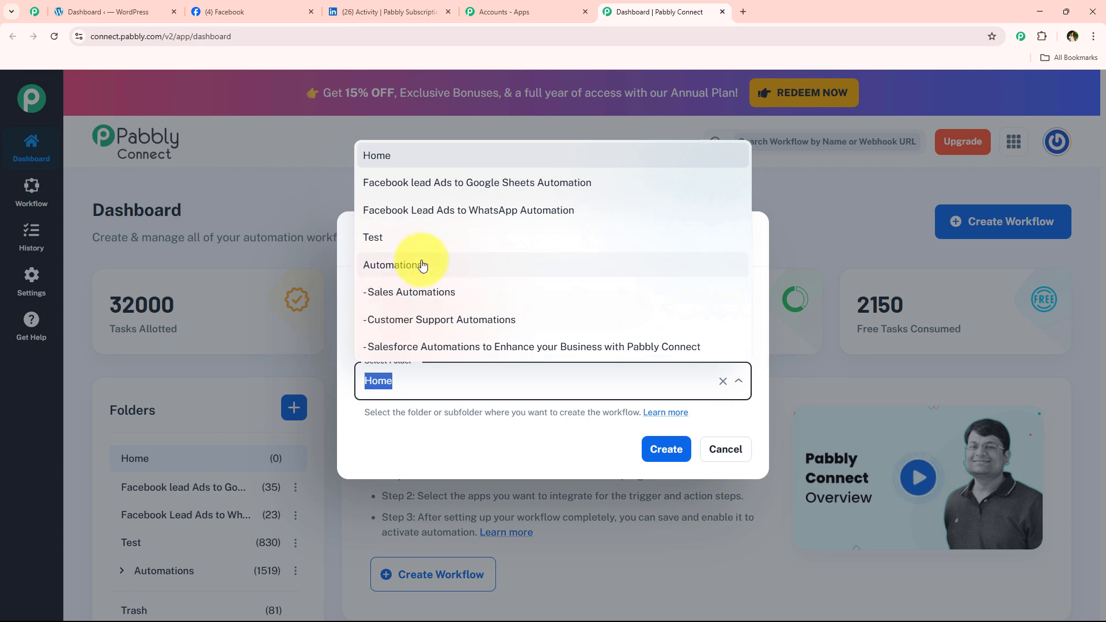
click(424, 265)
click(659, 460)
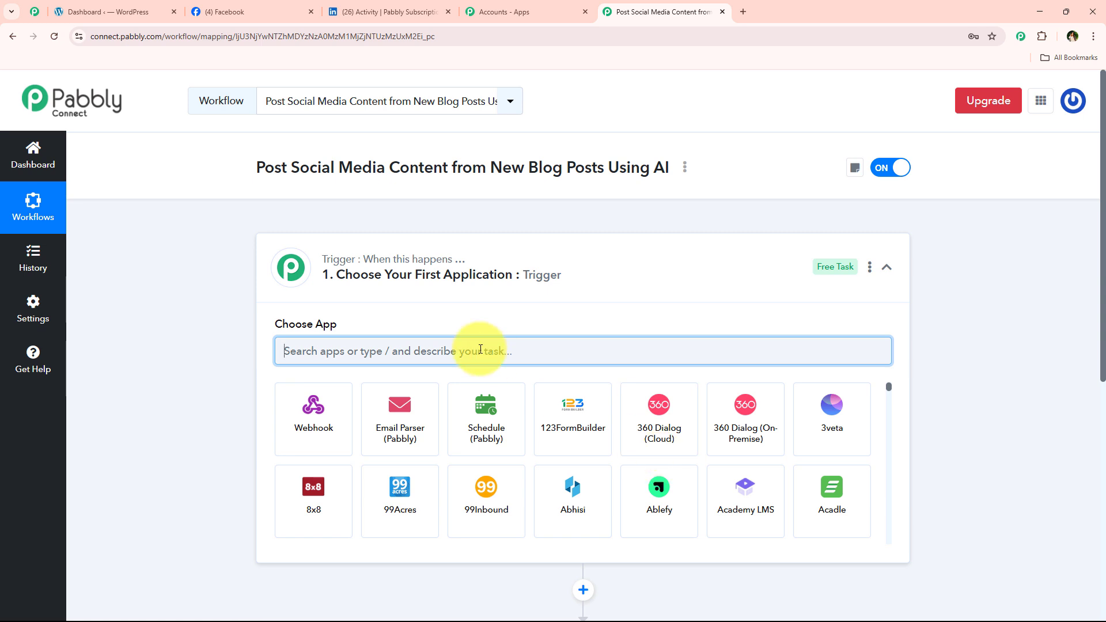
Set the workflow's trigger application to WordPress with New Post Published as the trigger event
click(583, 275)
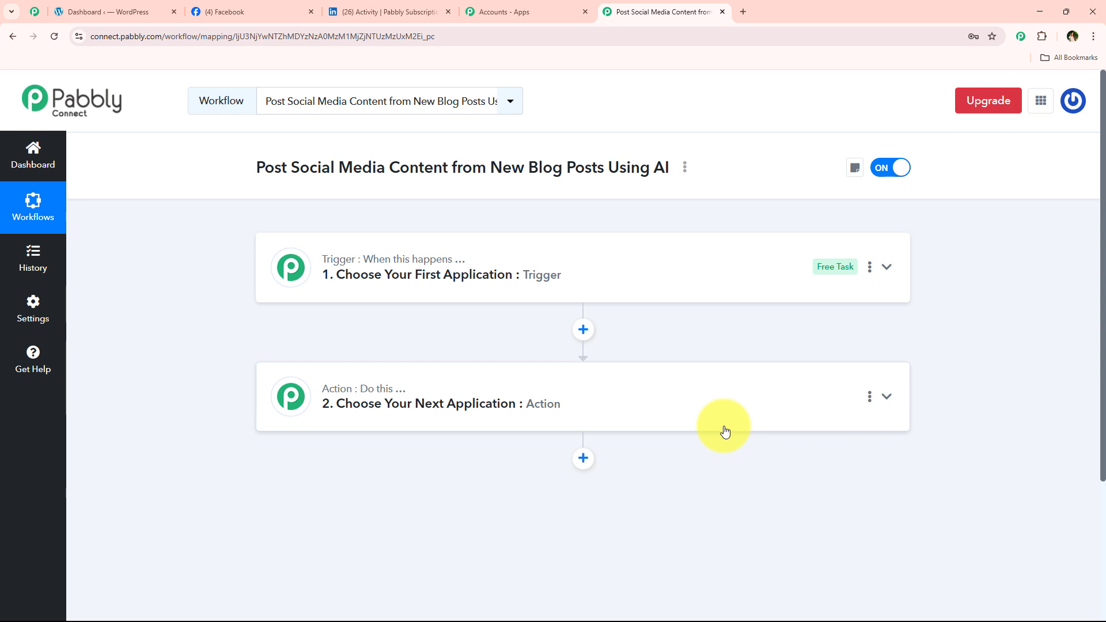
mouse_move(331, 397)
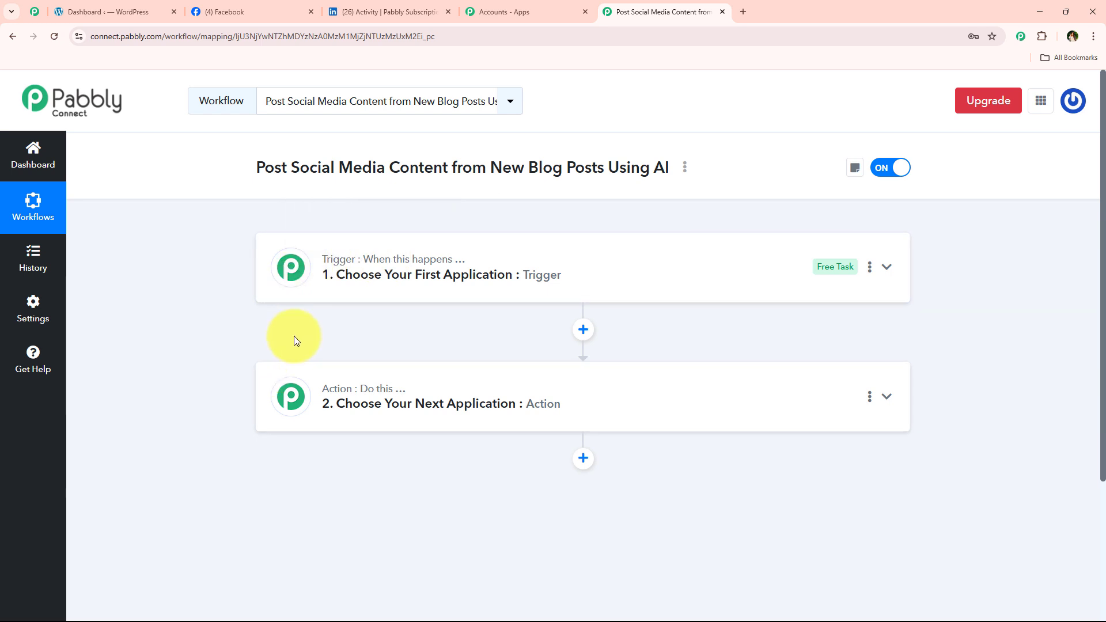
click(471, 264)
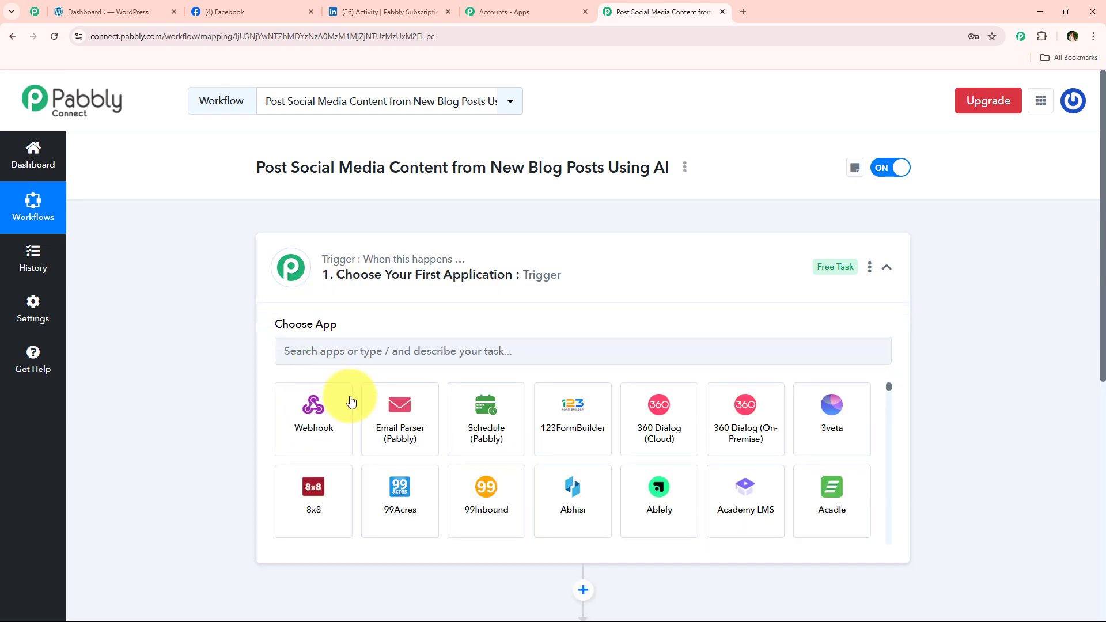
click(428, 341)
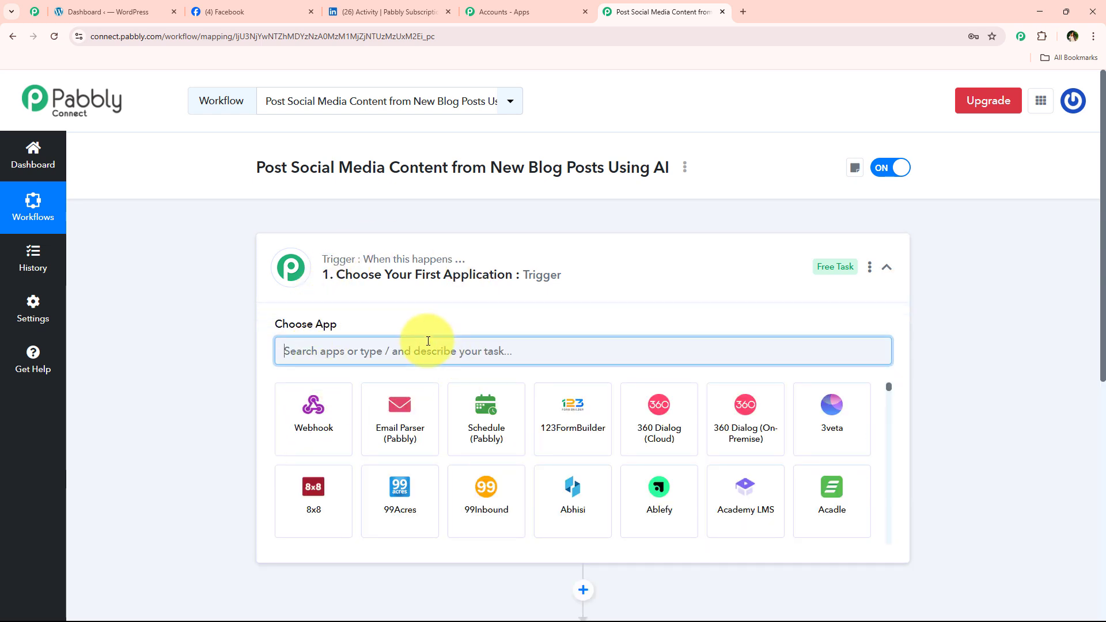
text(Wo)
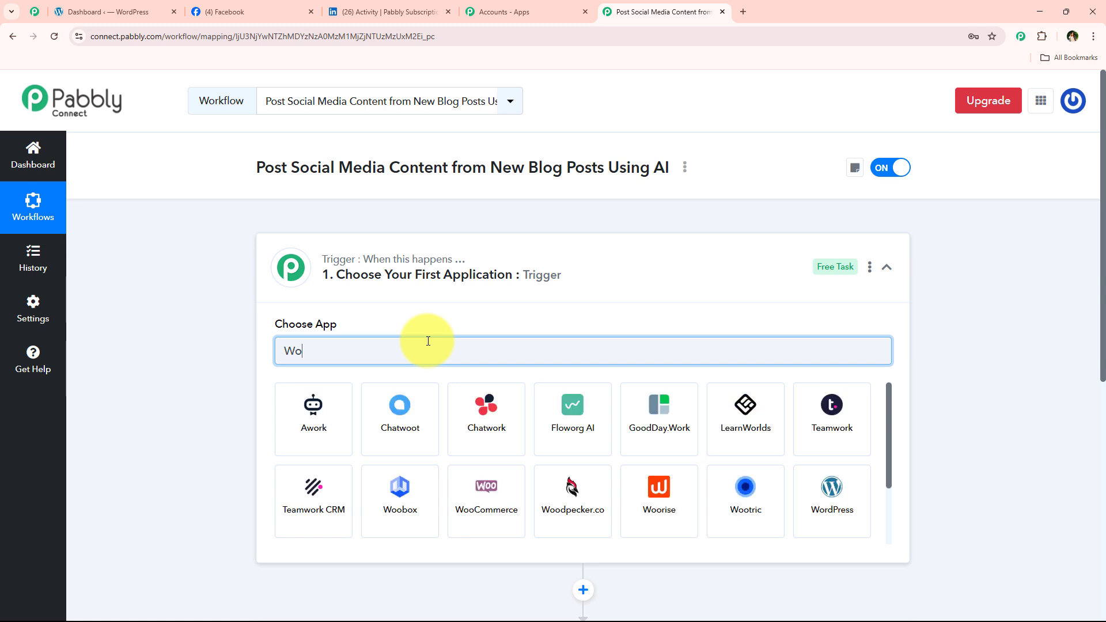
text(r)
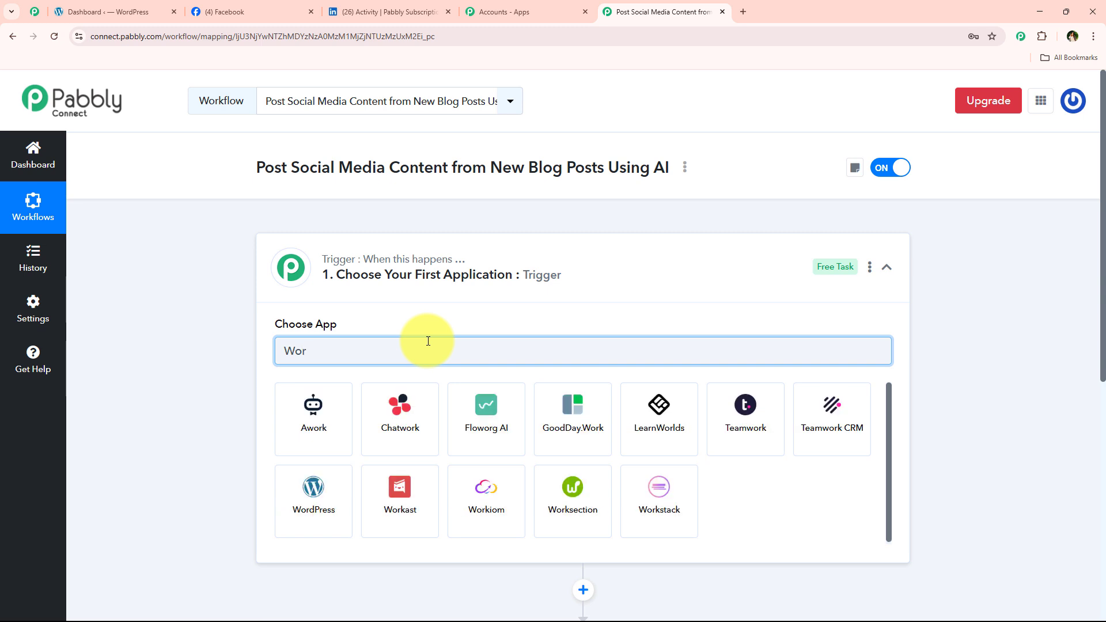
click(299, 515)
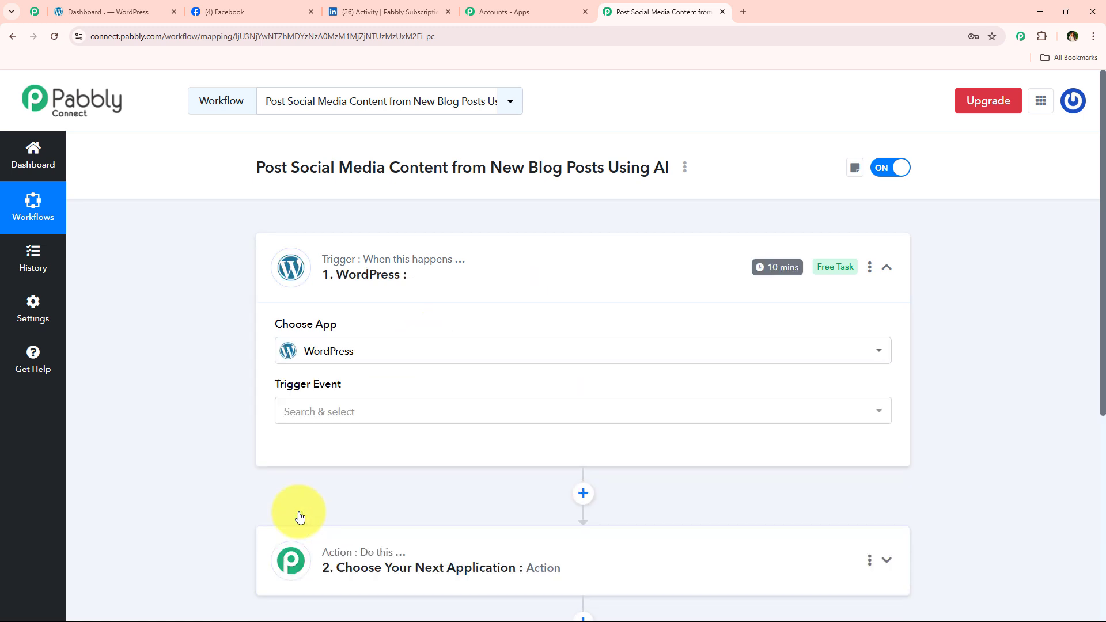
click(316, 412)
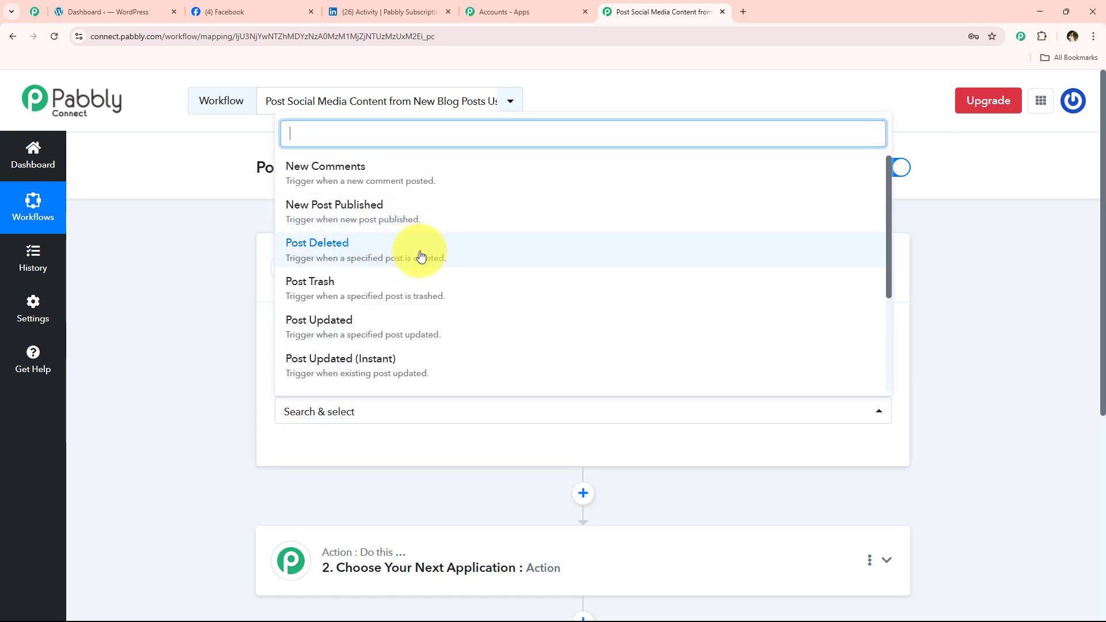
click(407, 219)
scroll(290, 377, down, 1)
scroll(290, 374, down, 2)
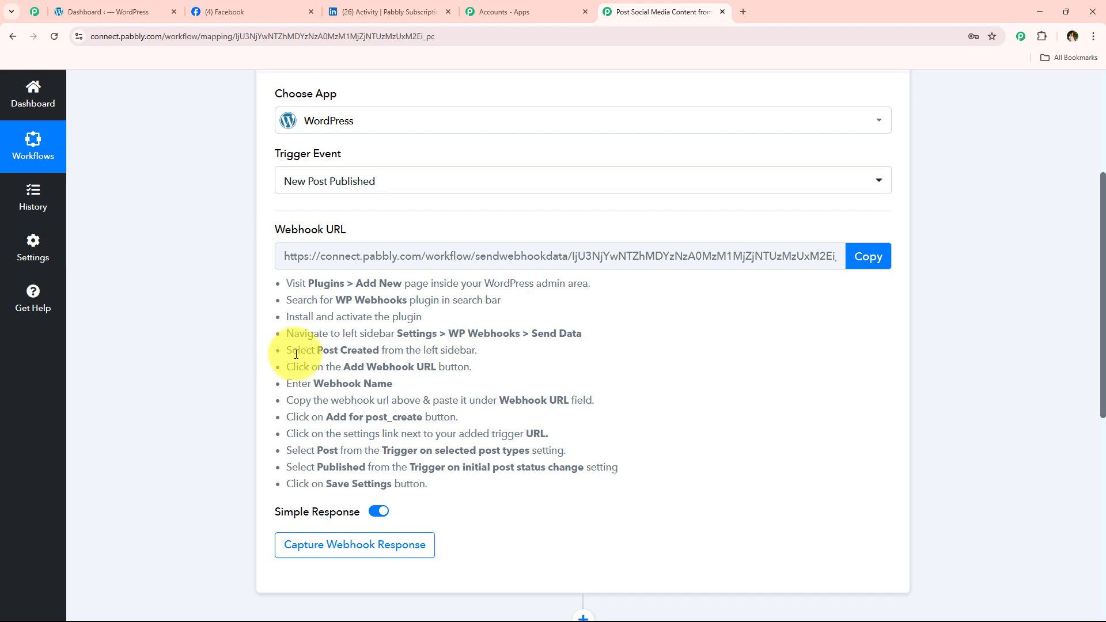
Copy the webhook URL of the workflow's WordPress New Post Published trigger
scroll(296, 354, up, 4)
scroll(423, 271, down, 3)
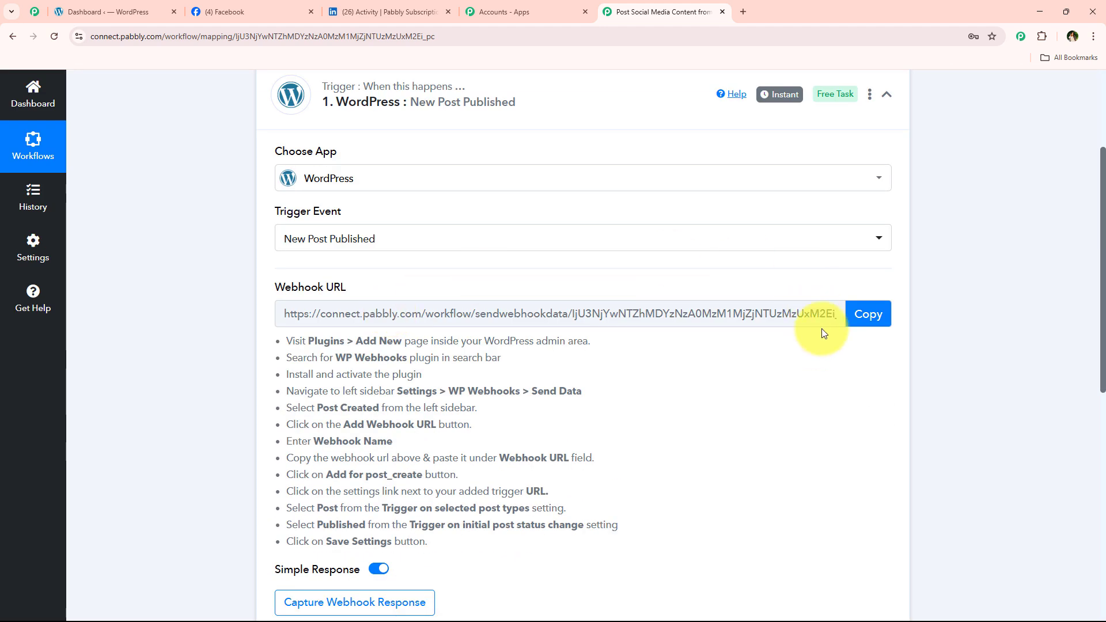
click(864, 314)
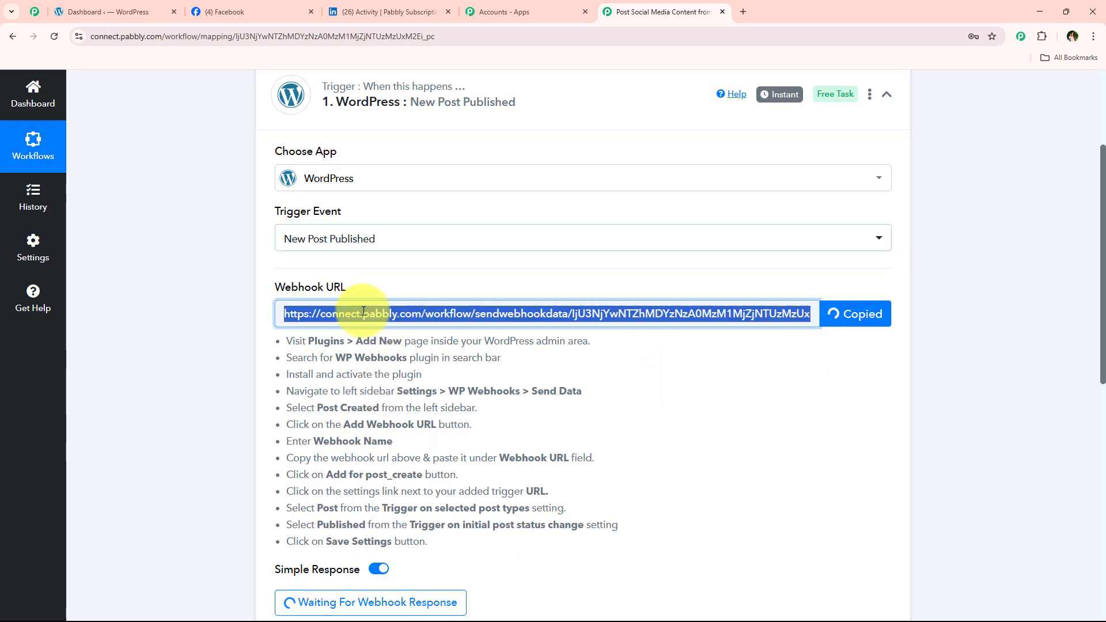
Find the plugin options in the WordPress dashboard and check the Pabbly Connect trigger instructions for the required plugin
click(136, 6)
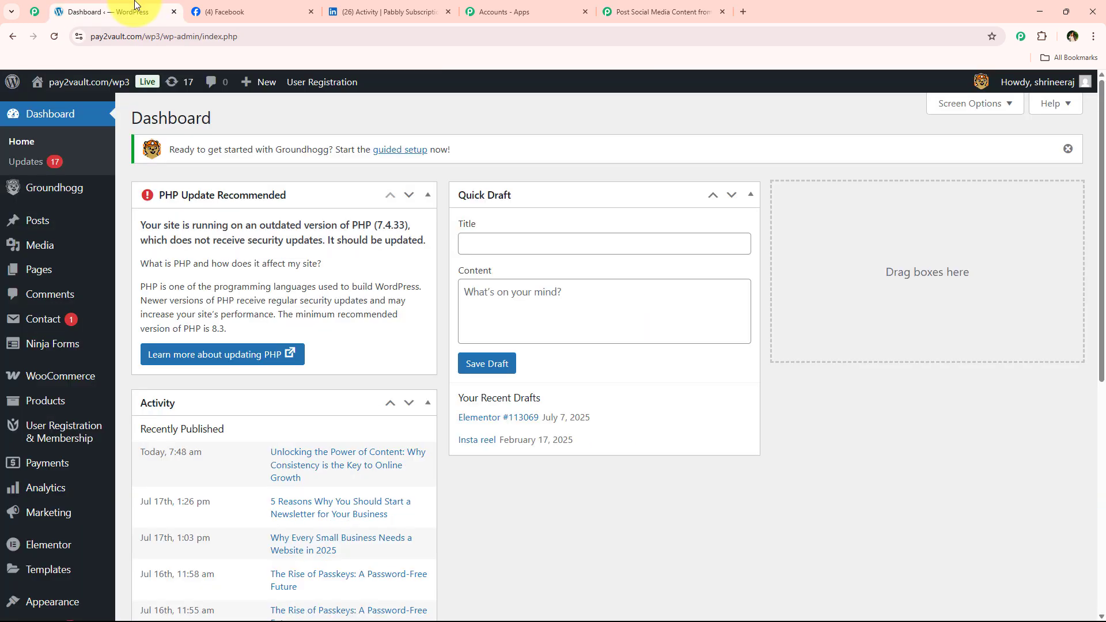
scroll(42, 284, down, 3)
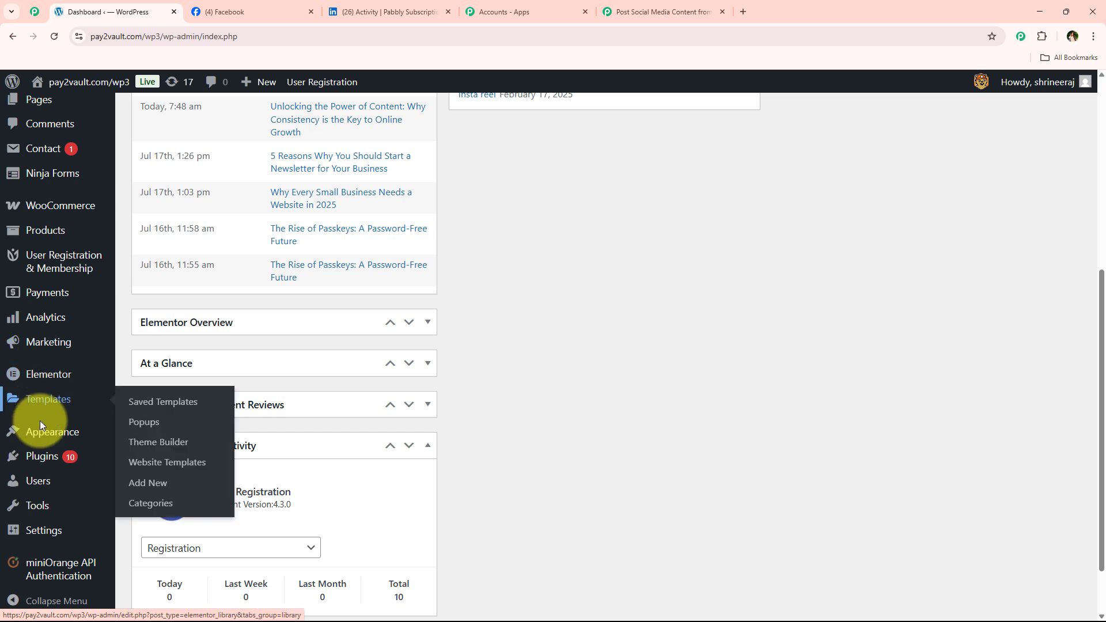
mouse_move(36, 465)
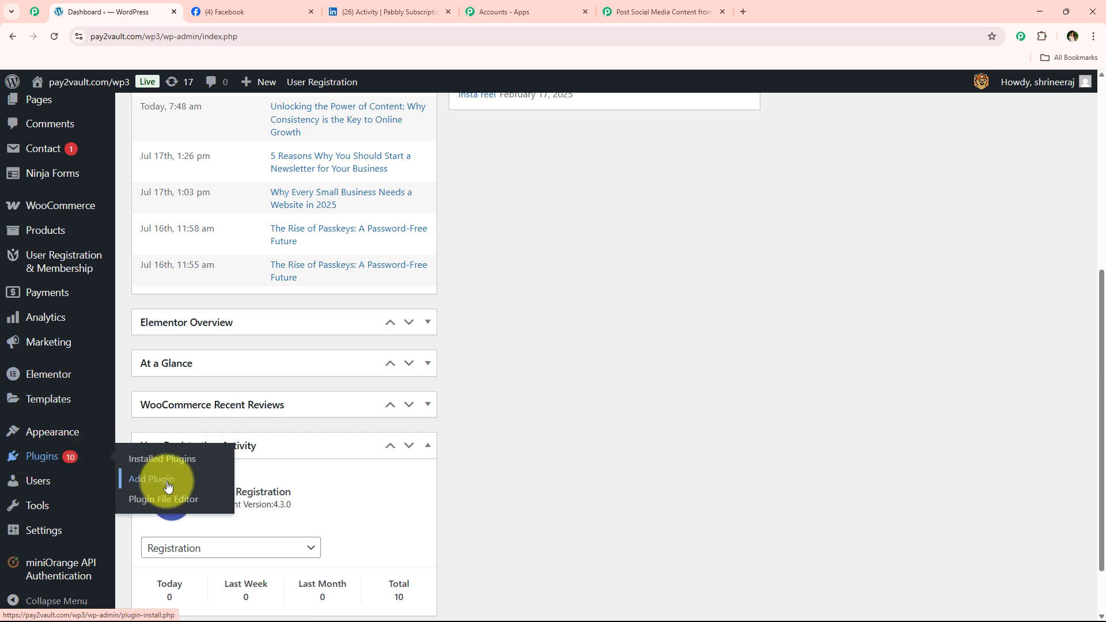
click(700, 11)
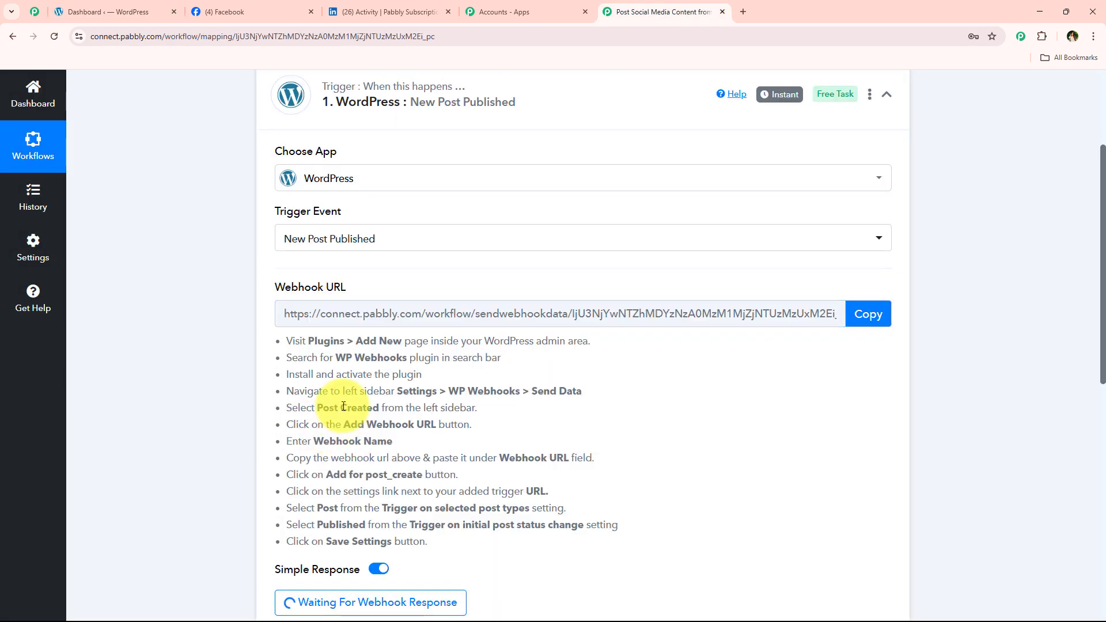
drag(337, 357, 407, 357)
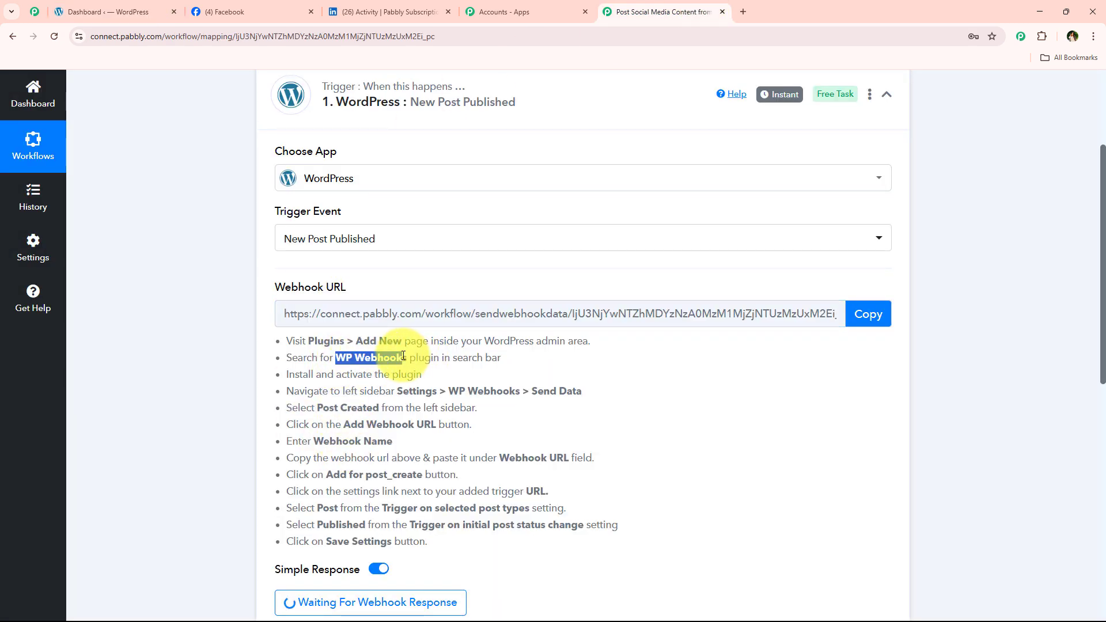
Switch to the WordPress admin and search the installed plugins for "WP WEBhooks"
mouse_move(38, 450)
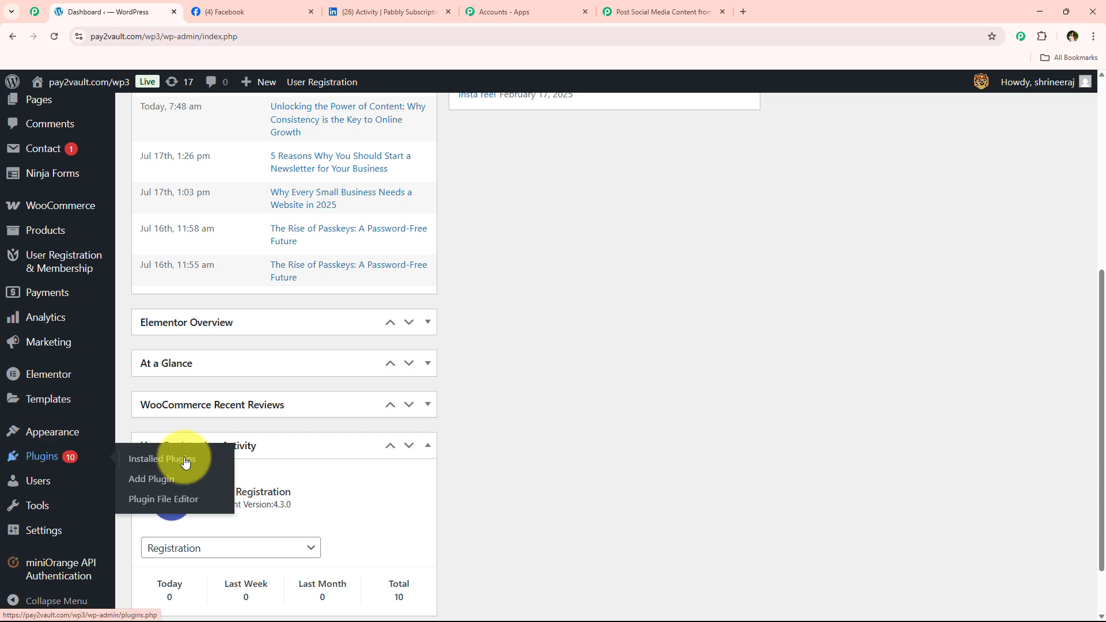
click(186, 478)
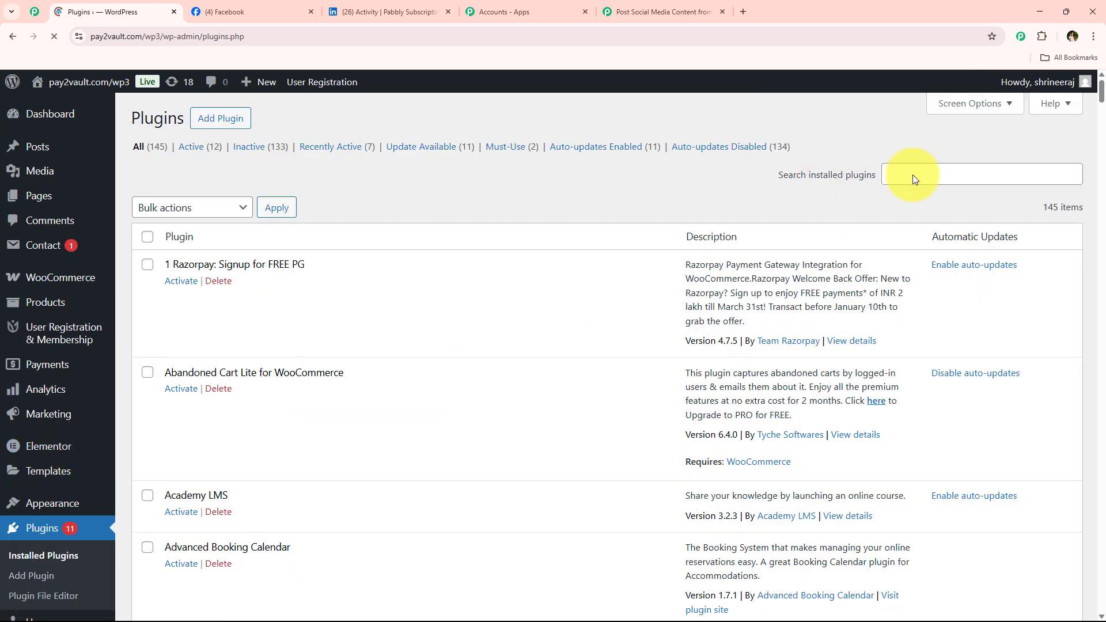
click(922, 178)
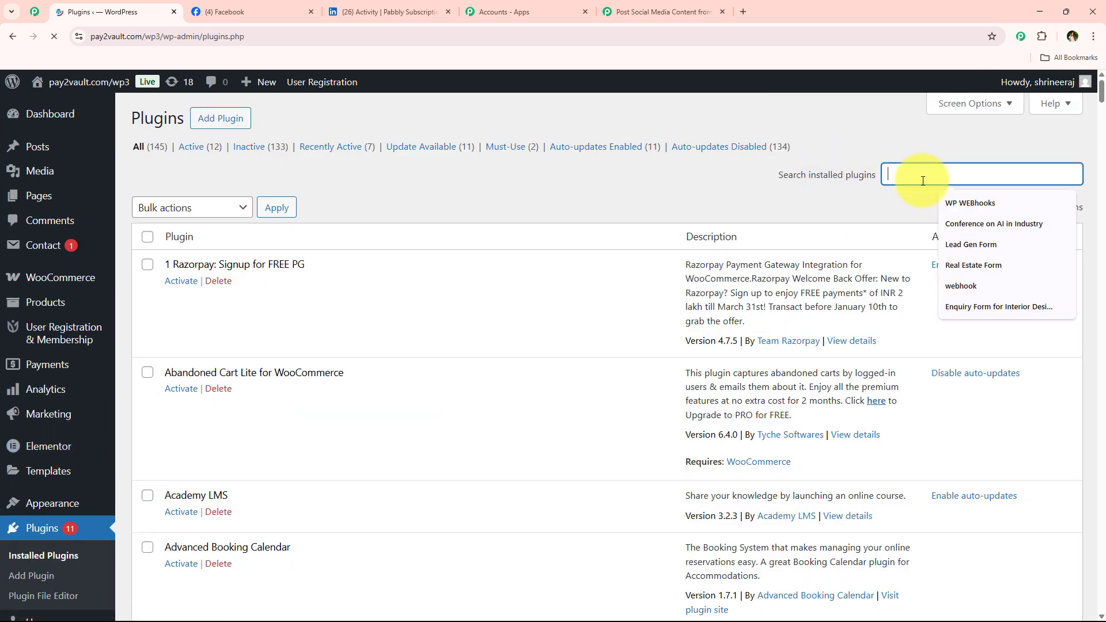
click(955, 204)
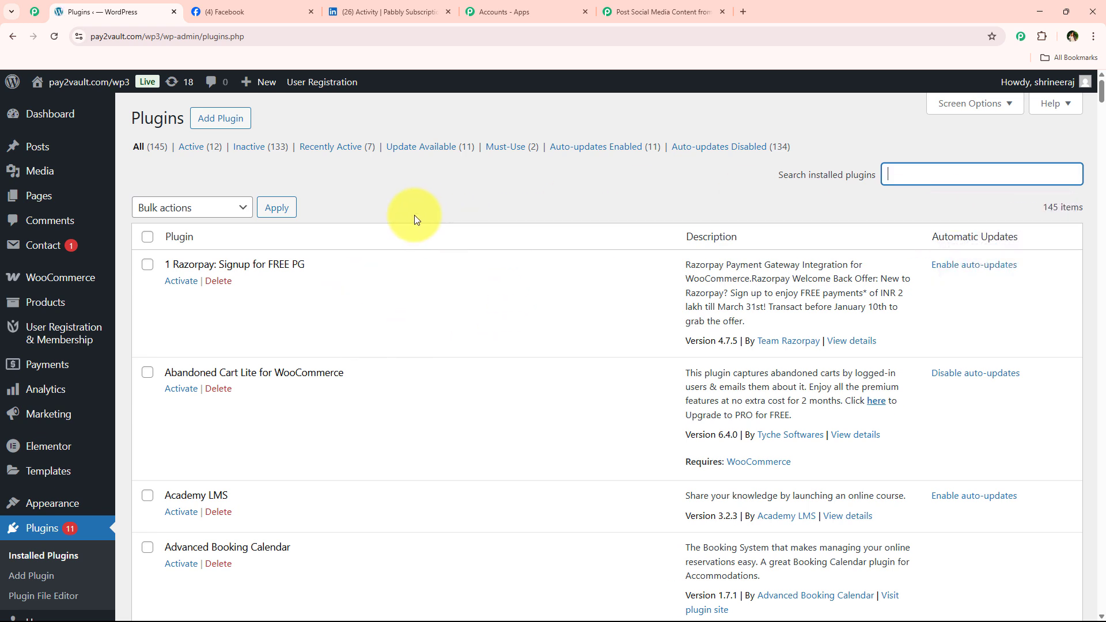
click(913, 173)
click(961, 198)
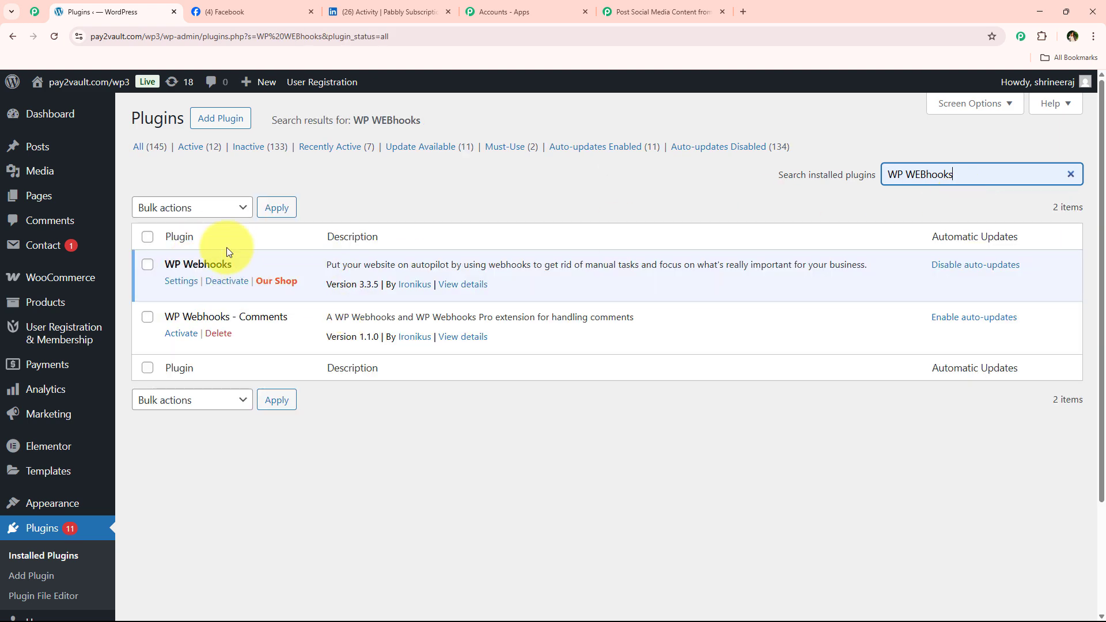
Open the Send Data section of the WP Webhooks settings and select the WordPress Post created trigger
scroll(16, 403, down, 3)
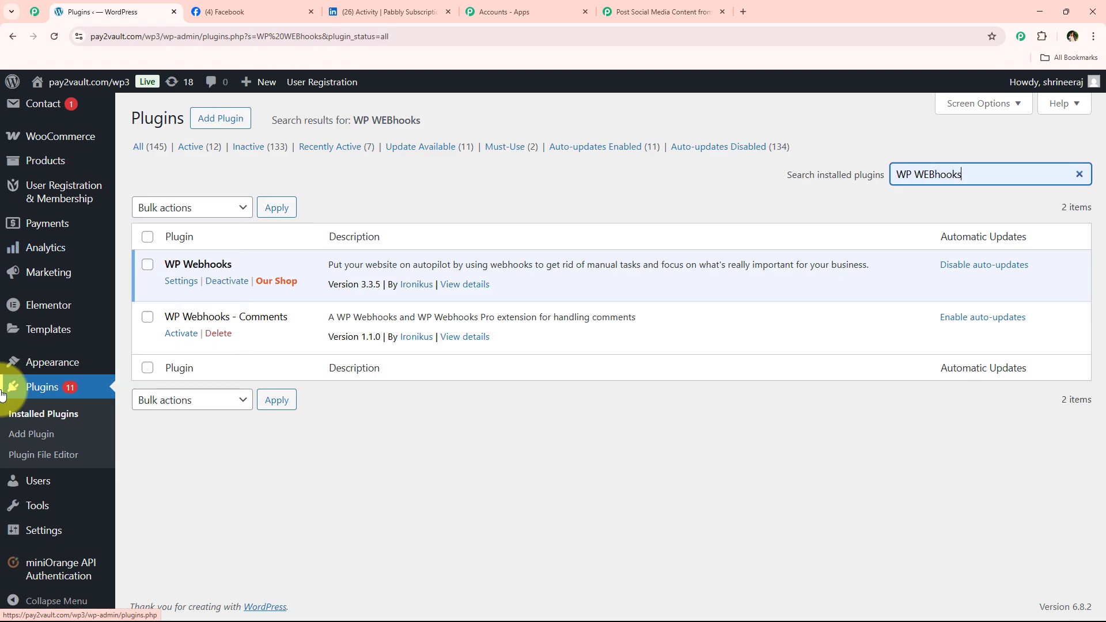
mouse_move(18, 528)
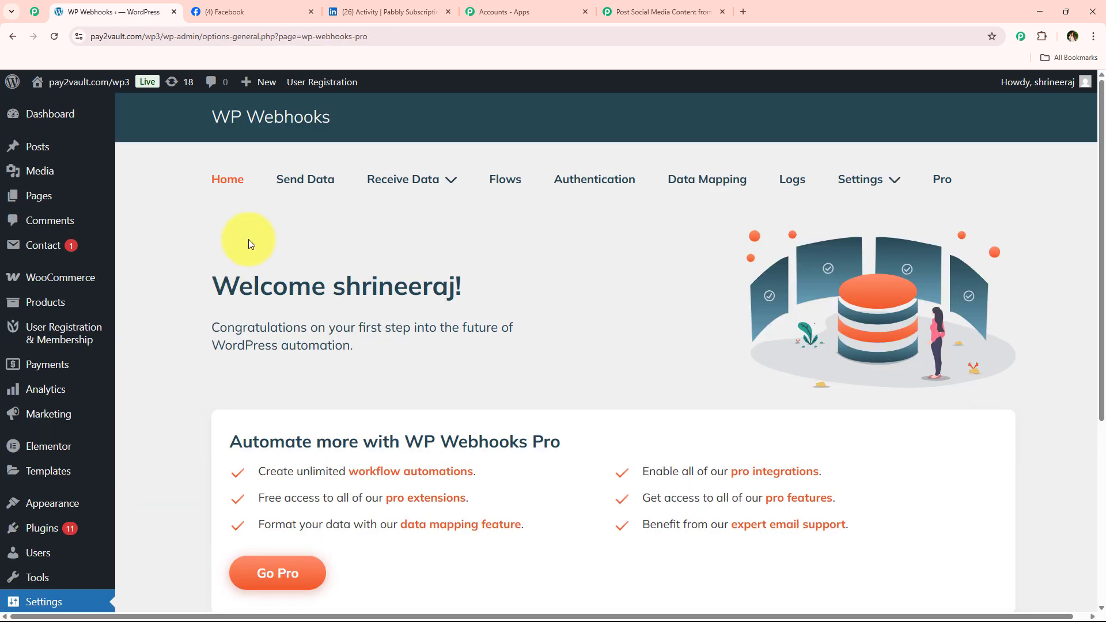
click(301, 181)
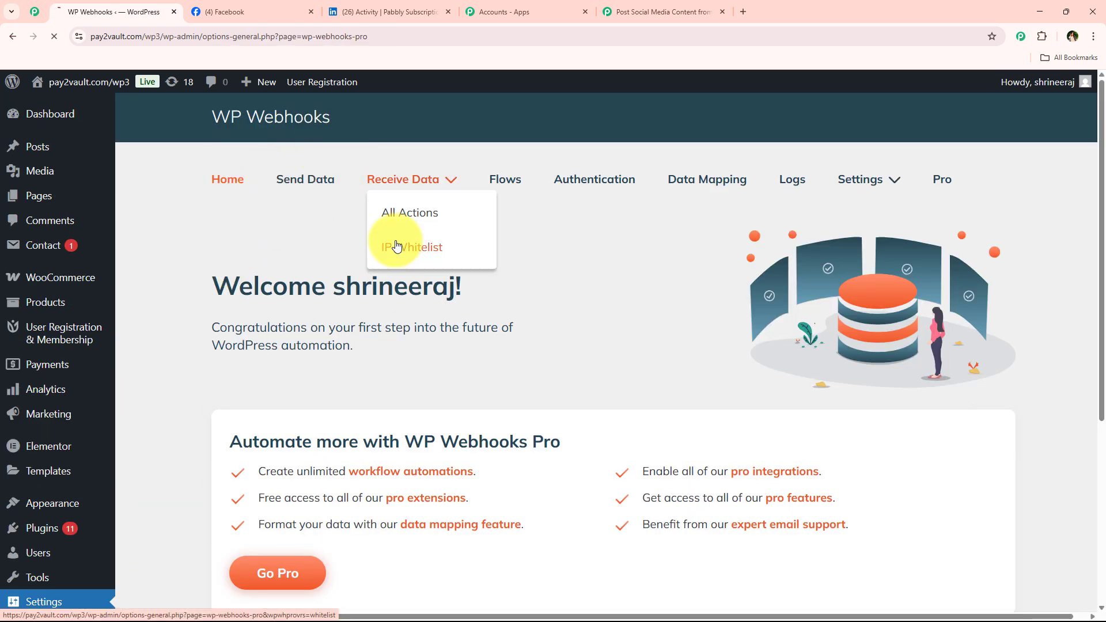
scroll(338, 355, down, 5)
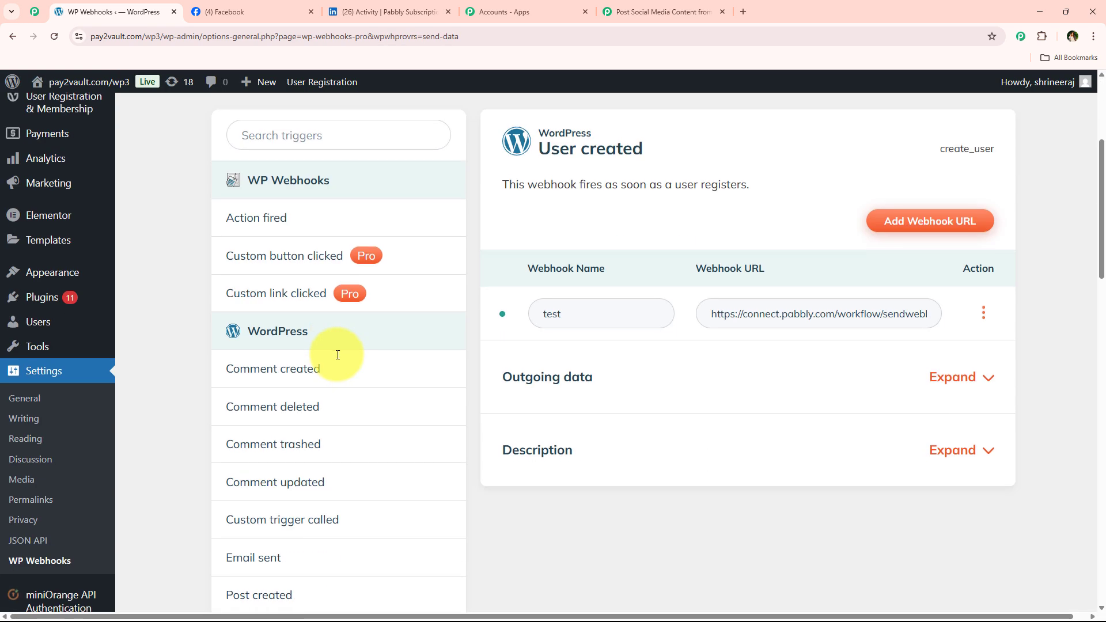
drag(328, 230, 218, 224)
click(213, 223)
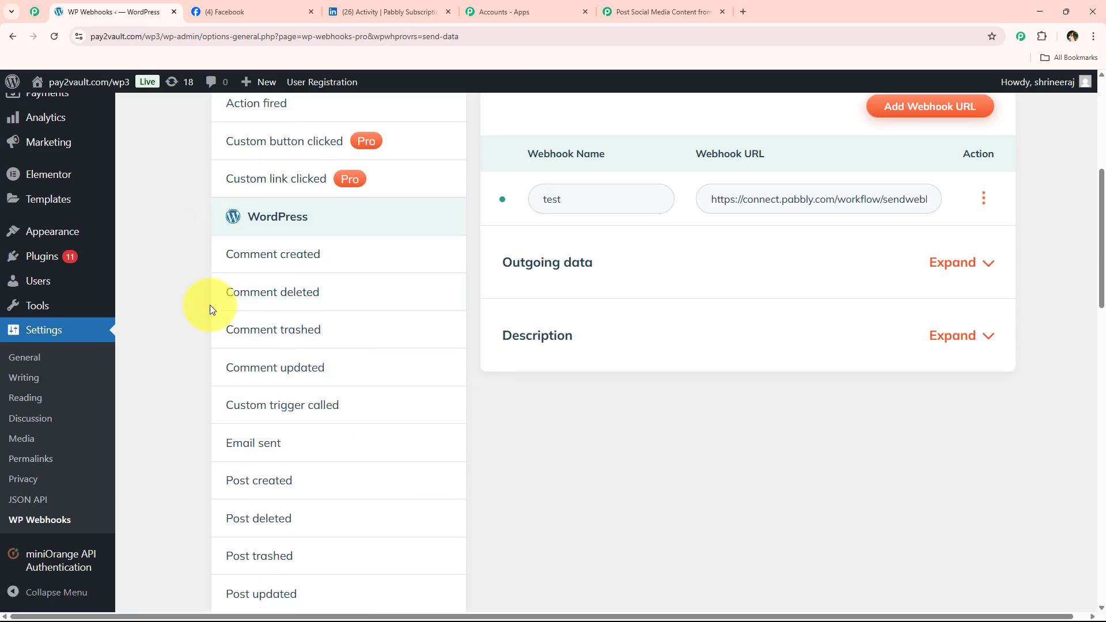
scroll(210, 323, down, 3)
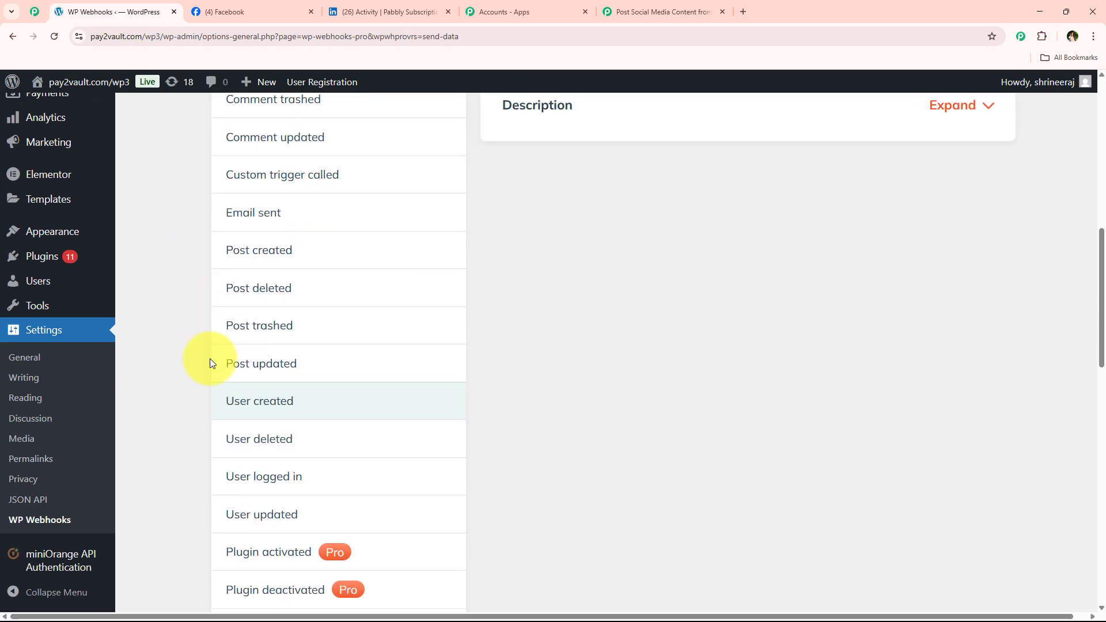
click(274, 250)
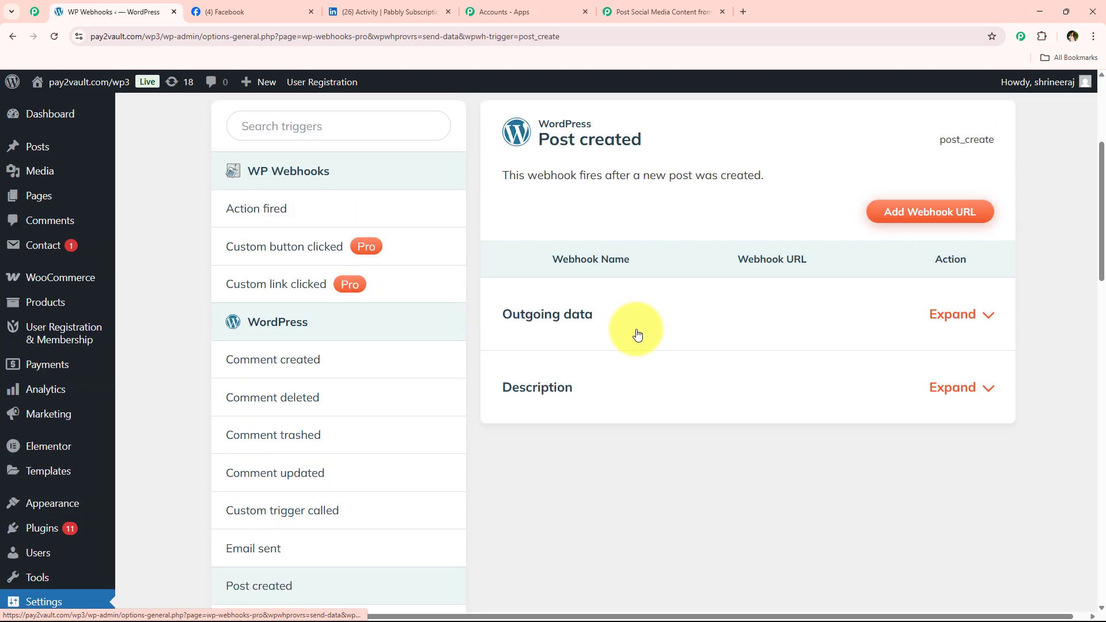
Add a webhook named "New Post" to the Post created trigger, using the copied Pabbly webhook URL
click(934, 213)
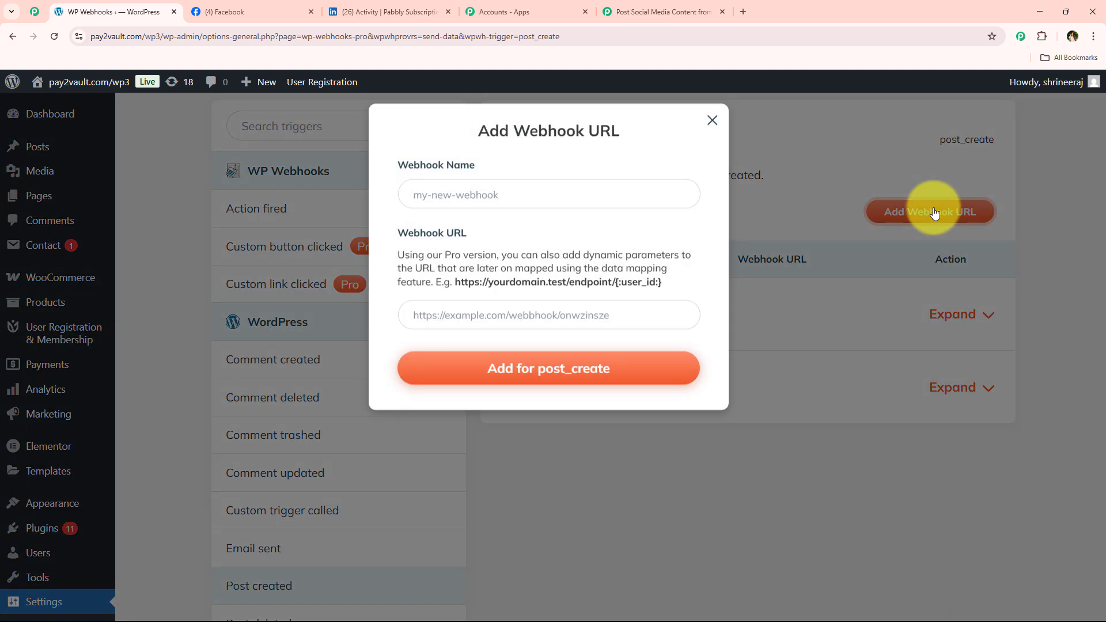
click(498, 206)
click(488, 233)
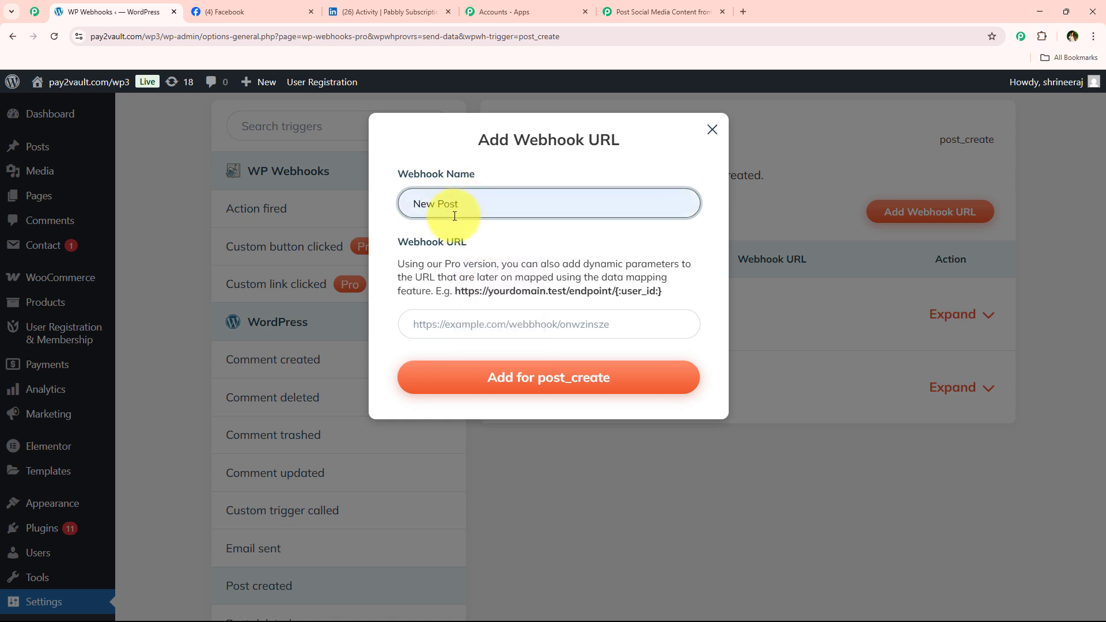
right_click(553, 325)
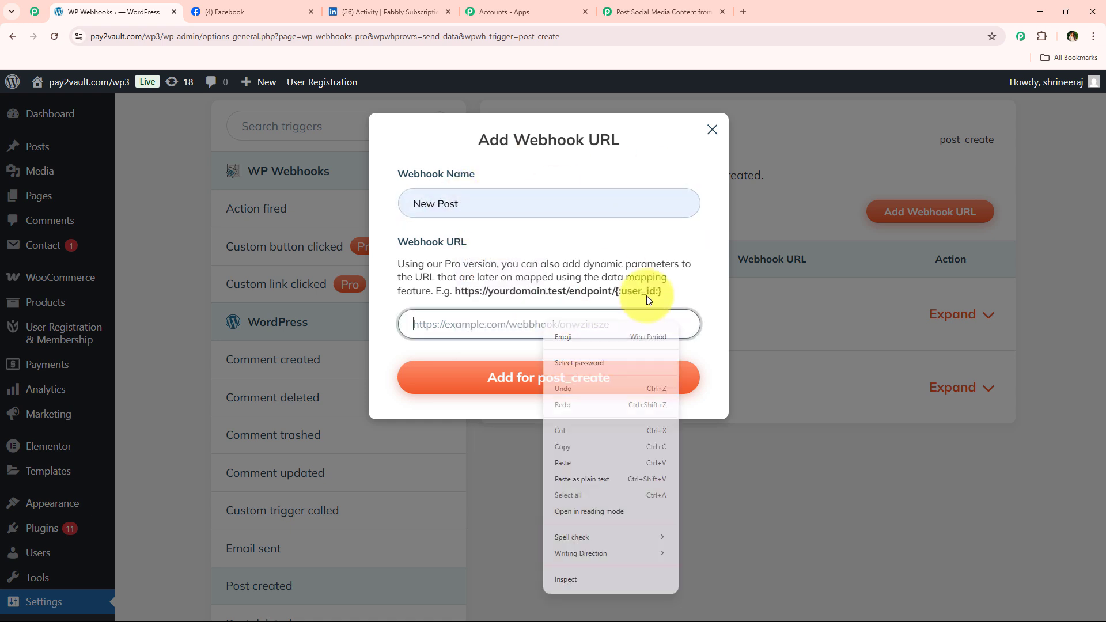
click(584, 474)
click(502, 384)
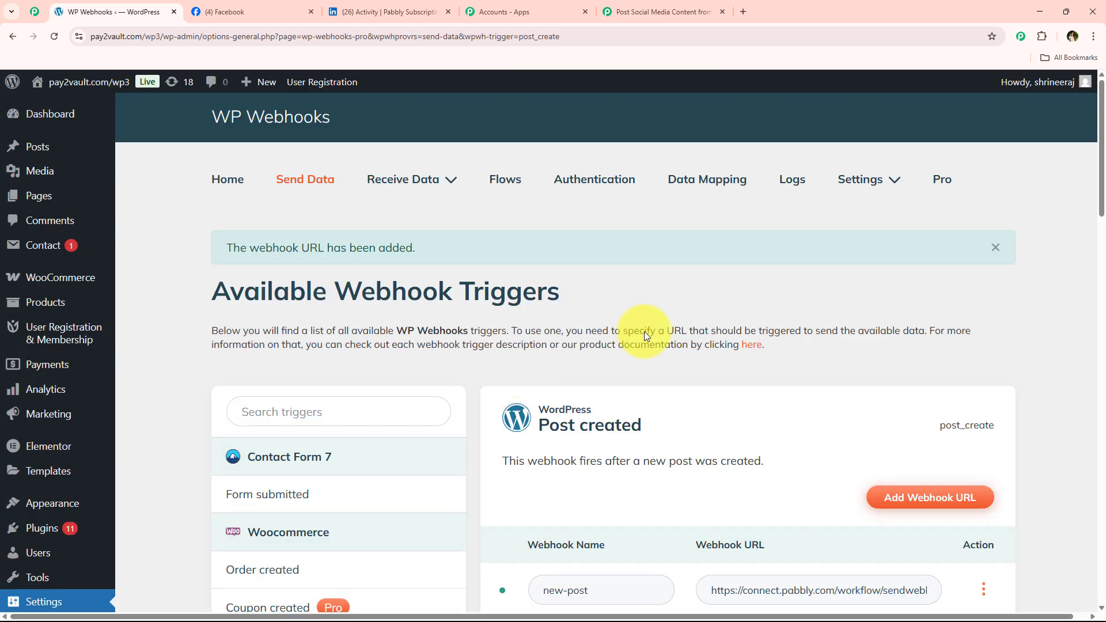
In the new-post webhook's settings, choose Post as the trigger post type and Published as the initial post status
scroll(599, 374, down, 5)
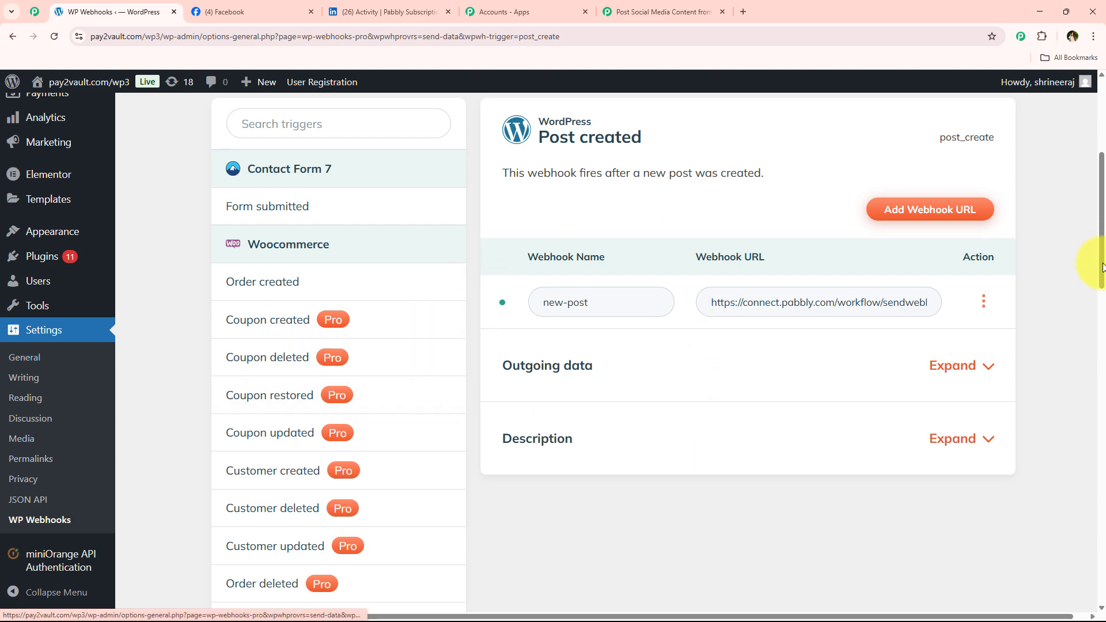
click(985, 300)
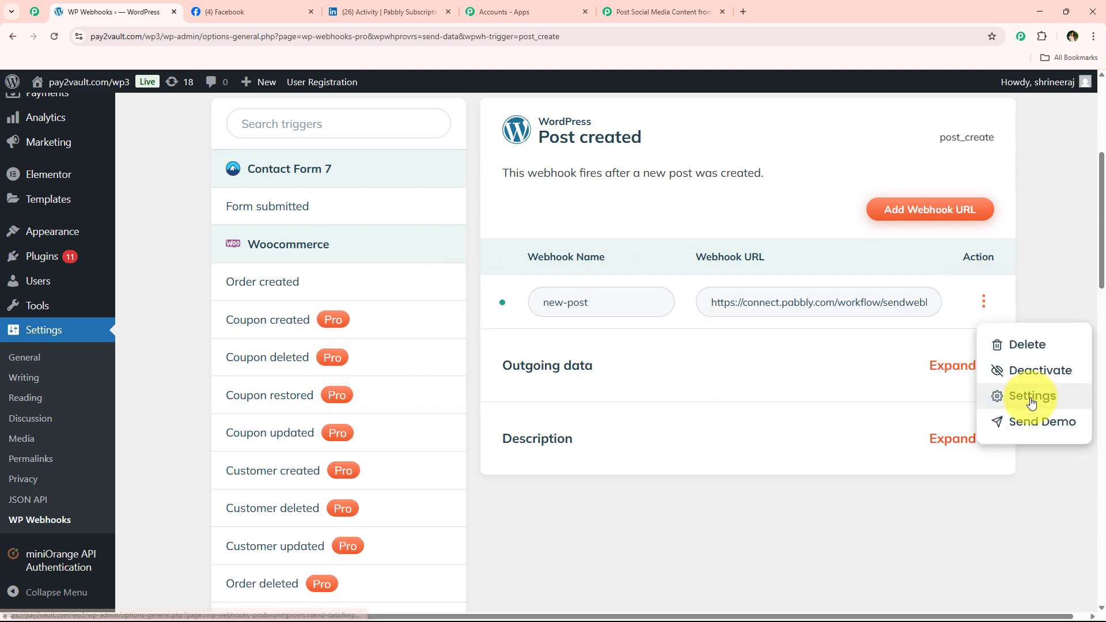
click(989, 397)
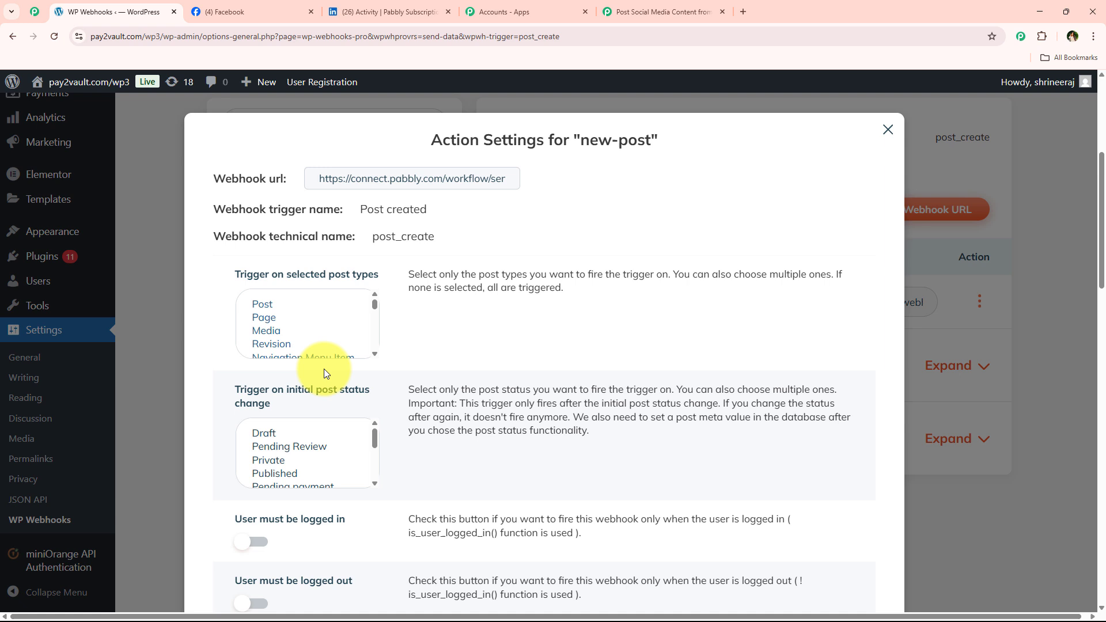
click(265, 304)
click(293, 473)
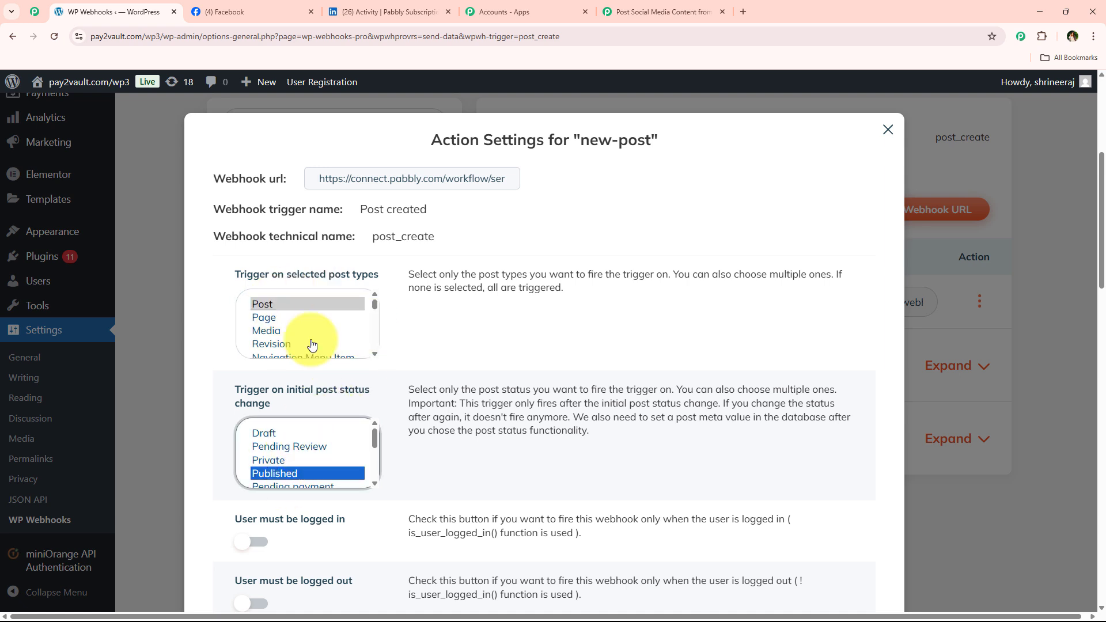
click(200, 267)
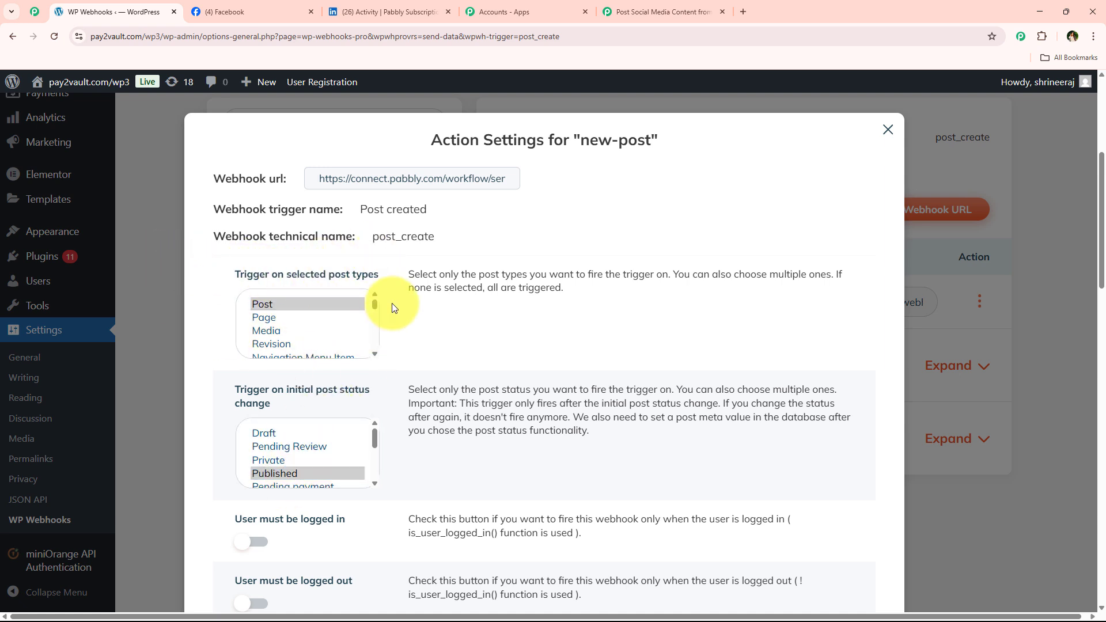
scroll(279, 346, down, 5)
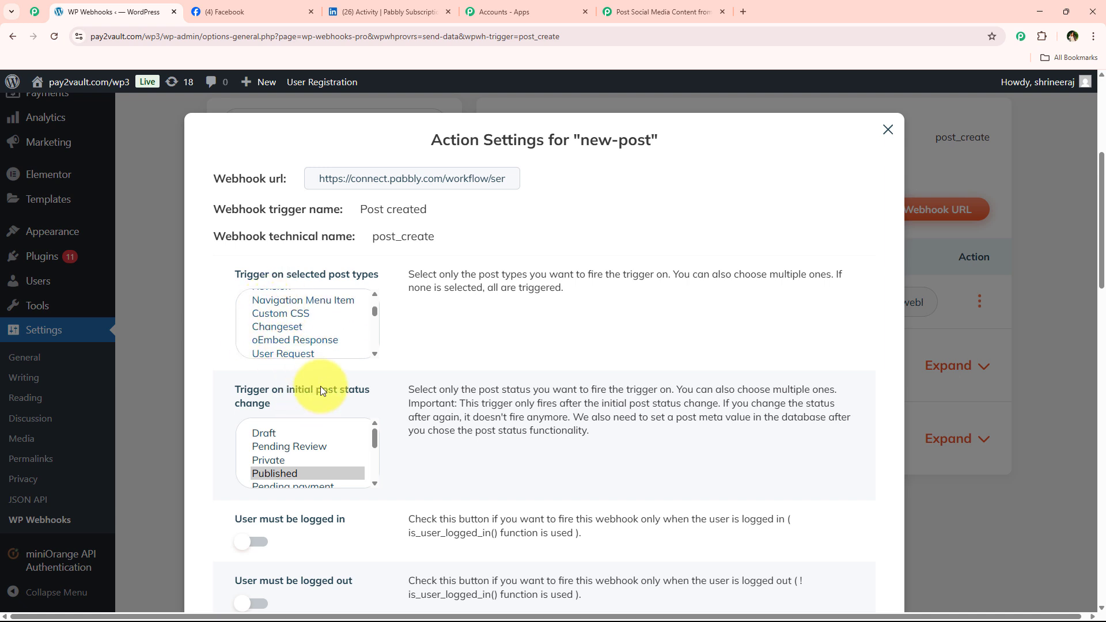
scroll(313, 352, up, 5)
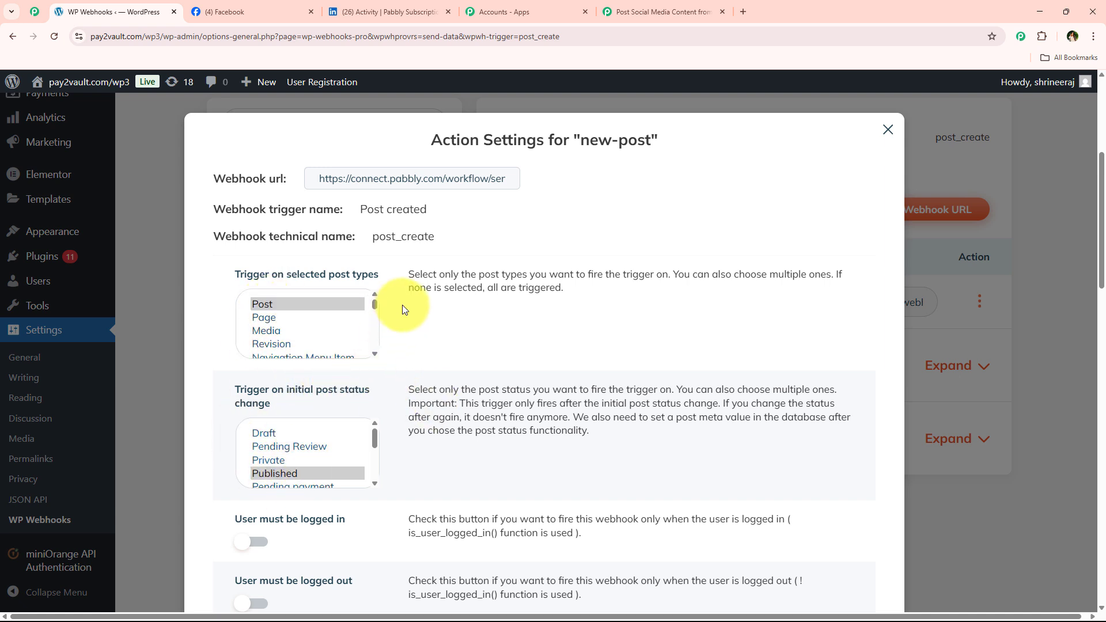
Save the new-post webhook's settings and close its settings dialog
scroll(445, 445, down, 5)
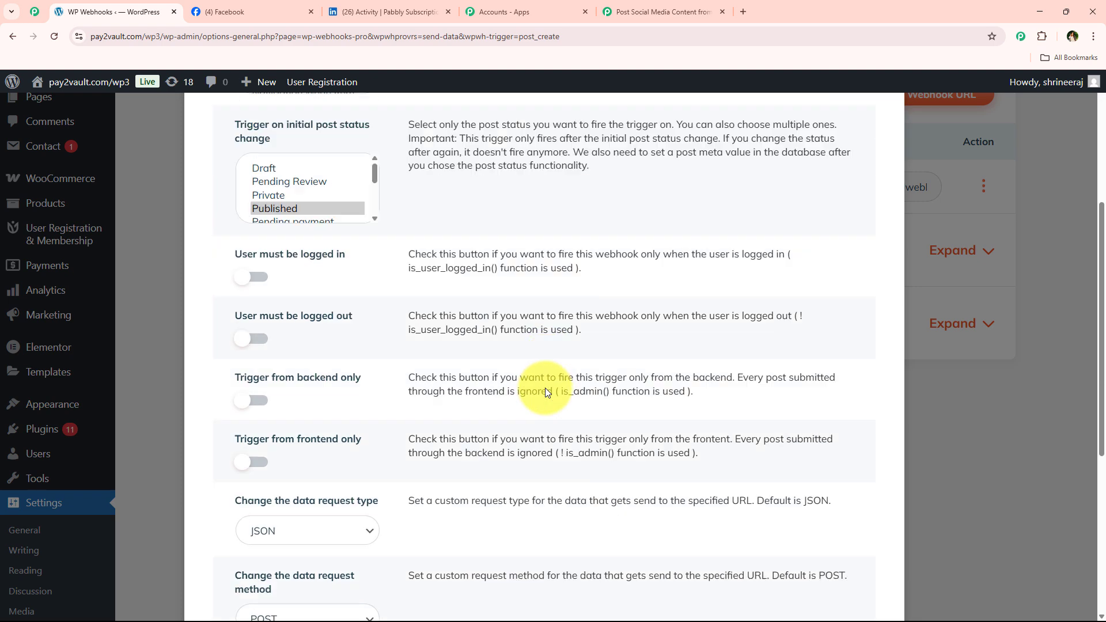
scroll(545, 388, down, 5)
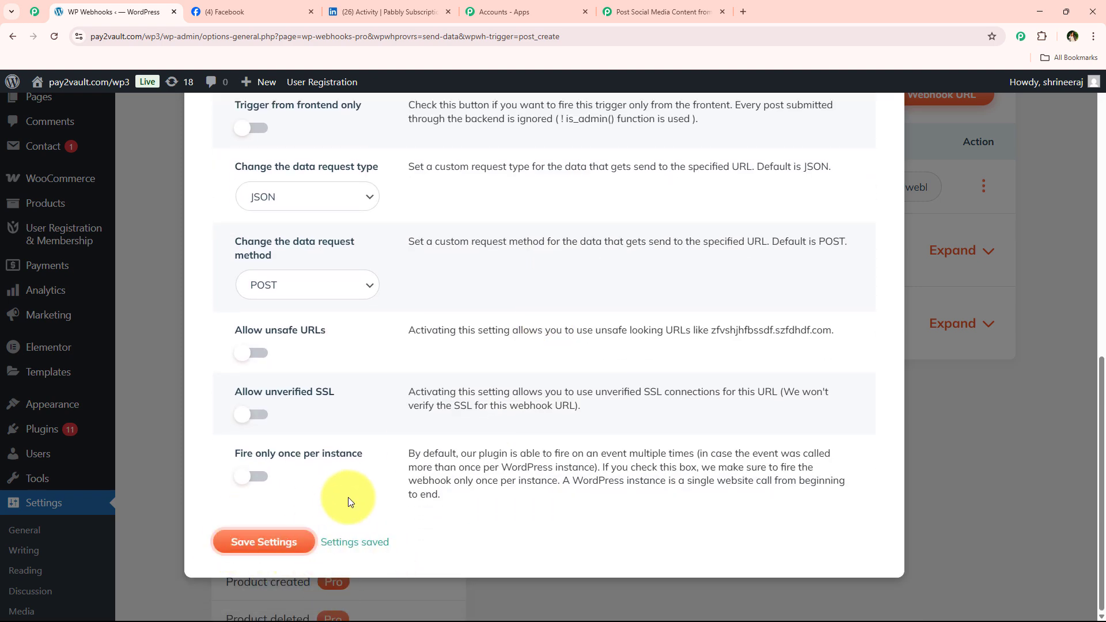
scroll(648, 434, up, 10)
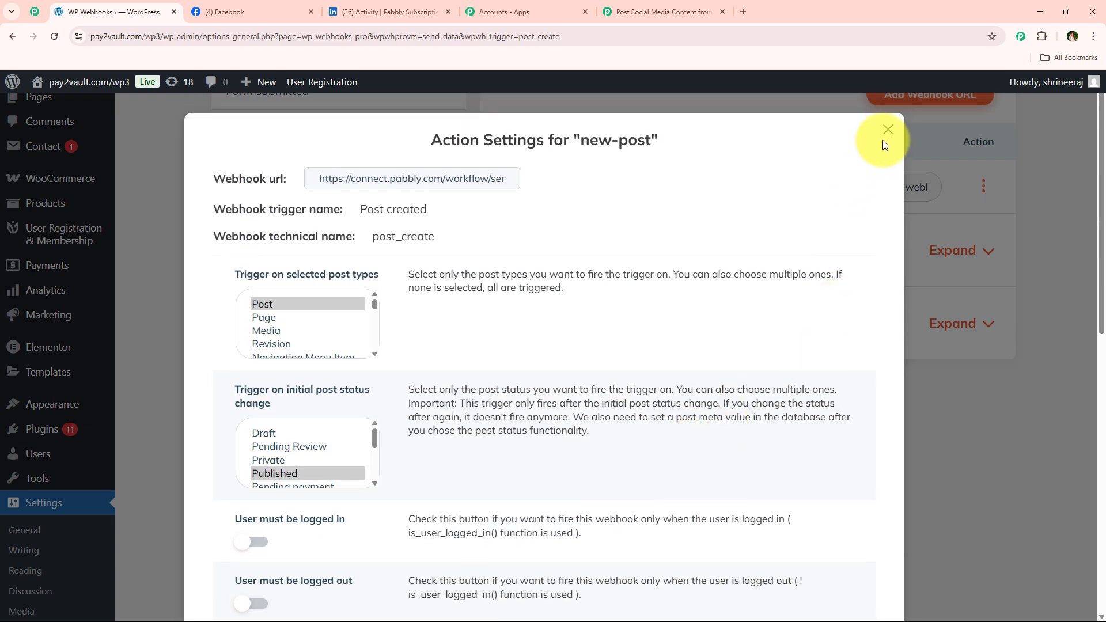
click(887, 128)
Switch back to the Pabbly Connect workflow and check the trigger's webhook response status and accompanying note
scroll(493, 316, up, 10)
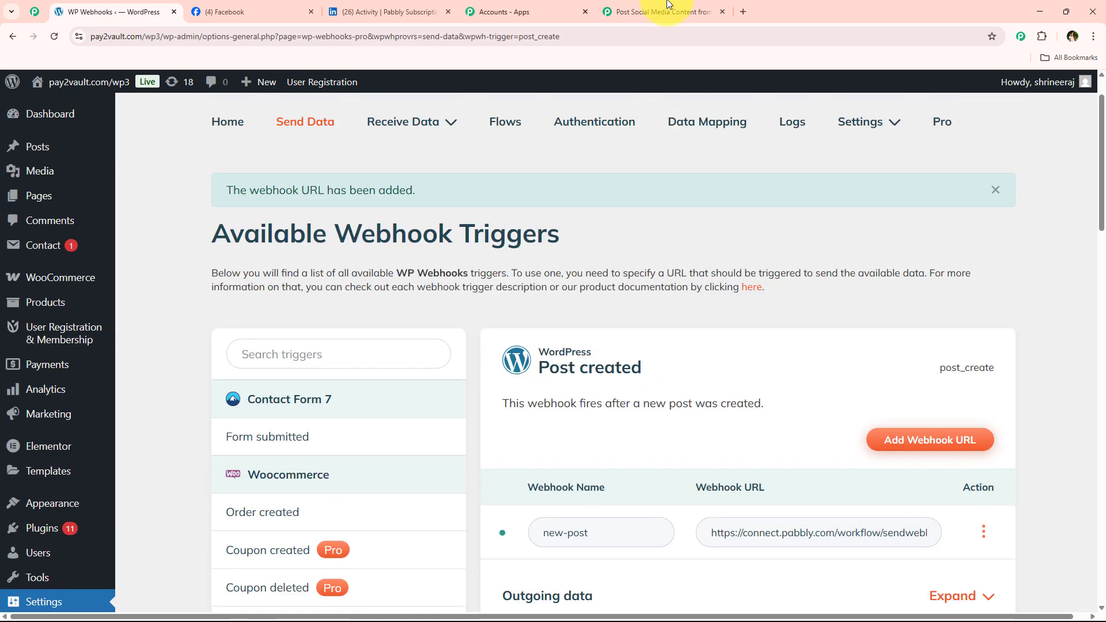
click(662, 12)
scroll(205, 313, down, 7)
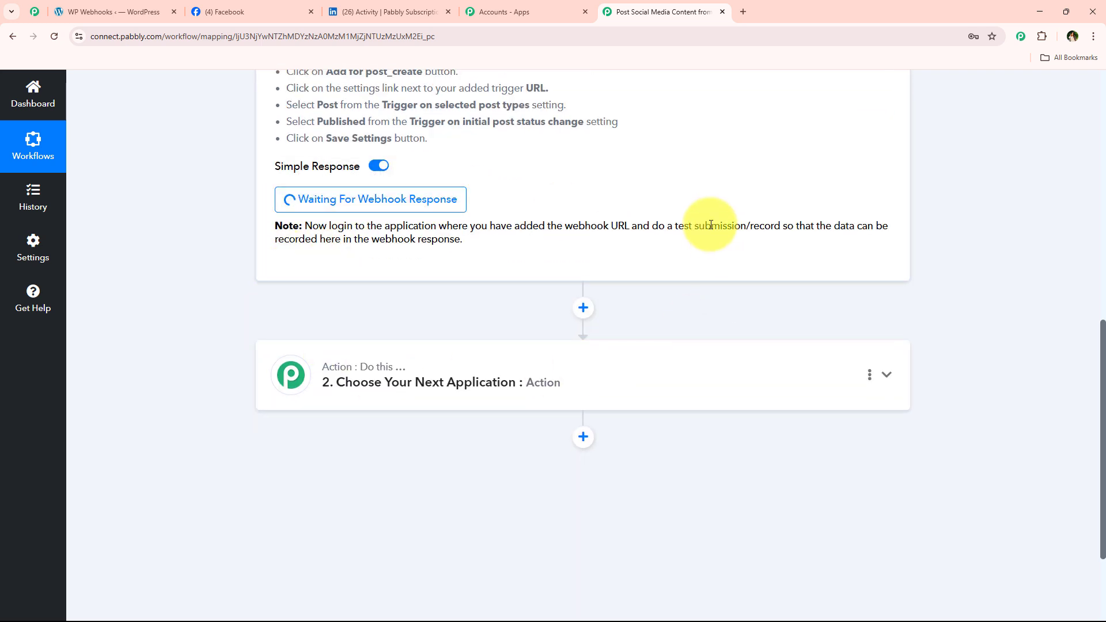
Read the webhook note about sending a test record, and open WordPress's Add Post page in a separate browser tab
drag(656, 225, 786, 224)
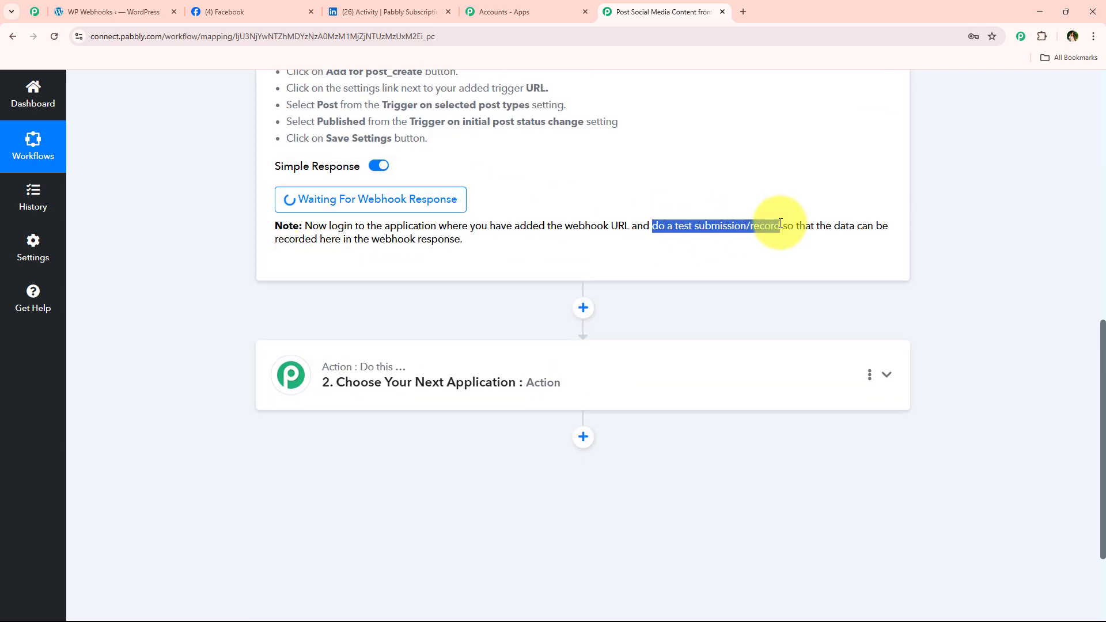
click(241, 236)
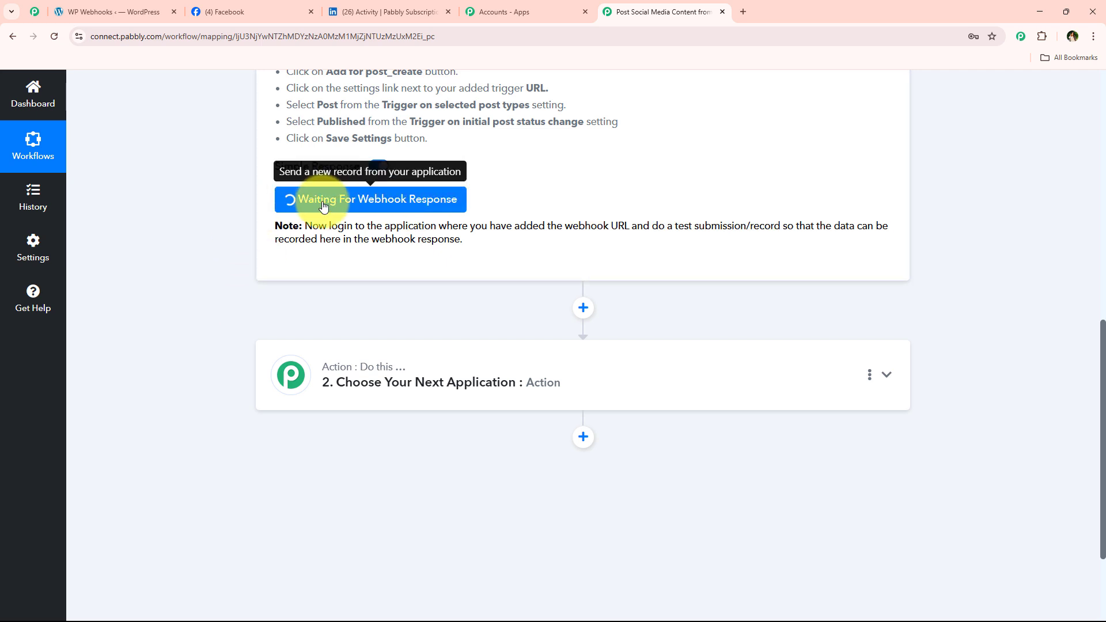
click(84, 3)
mouse_move(58, 160)
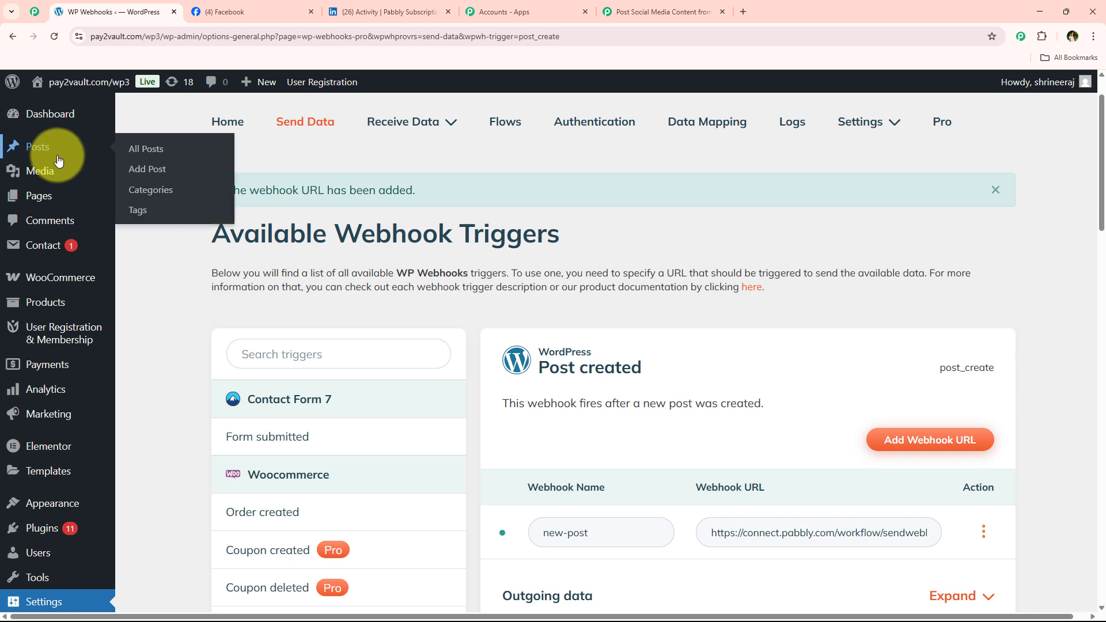
ctrl+click(151, 170)
ctrl+click(151, 171)
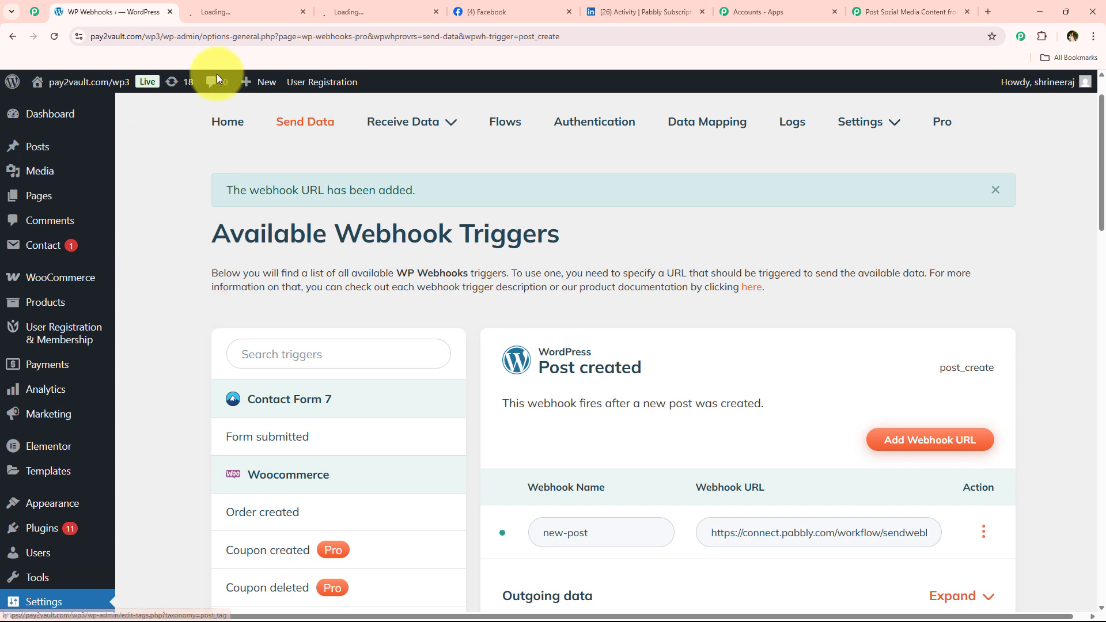
click(302, 12)
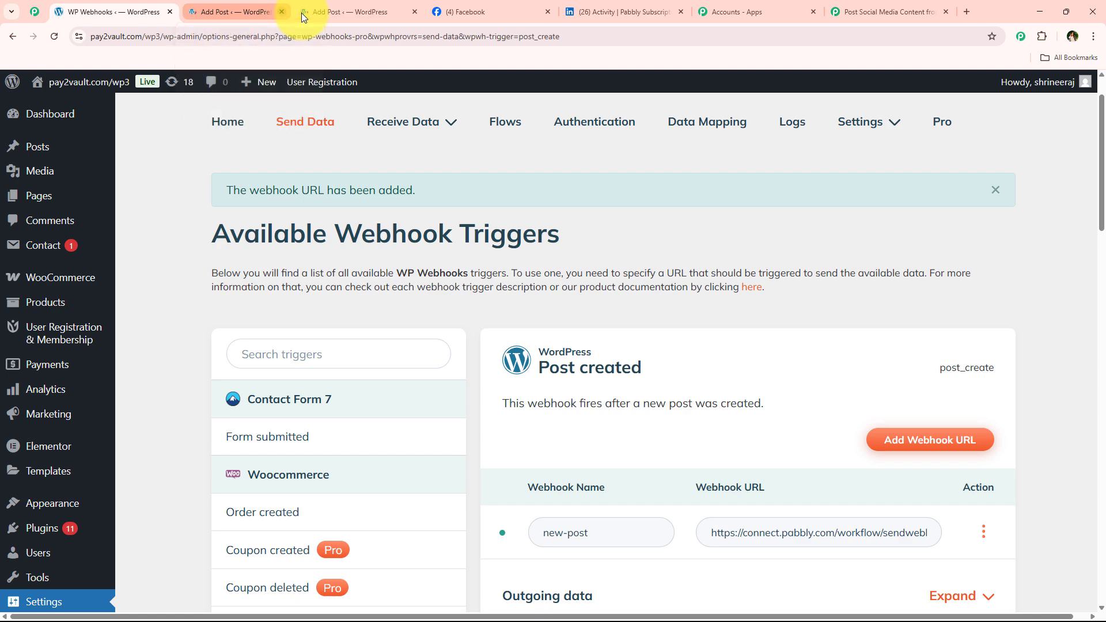
Publish a WordPress post titled "Unlocking the Power of Content: Why Consistency is the Key to Online Growth" with its blog text
click(239, 3)
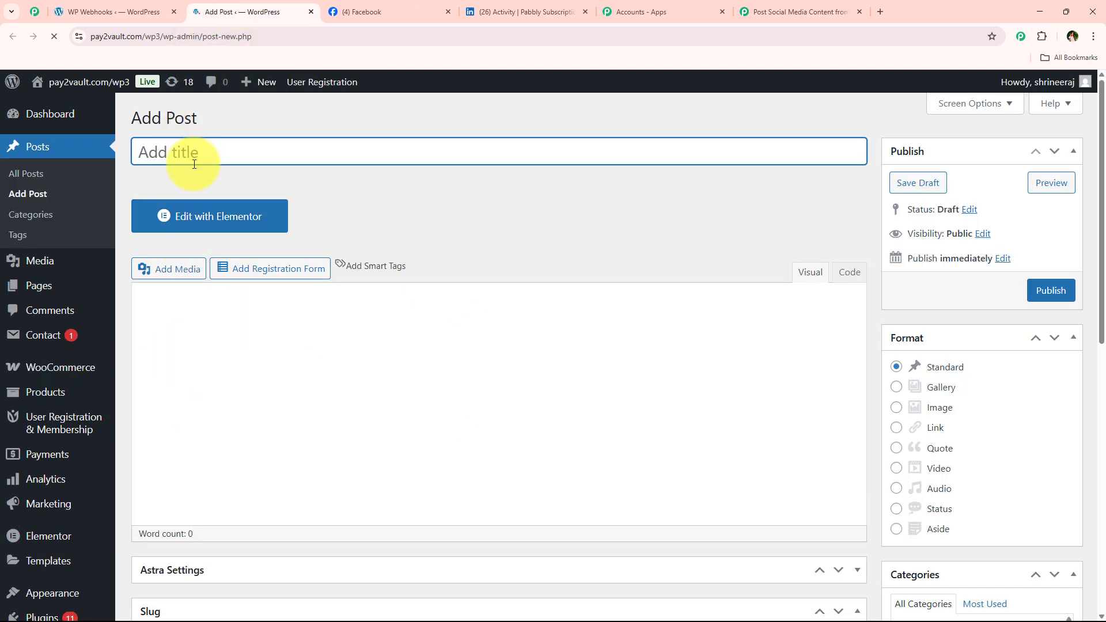
click(362, 345)
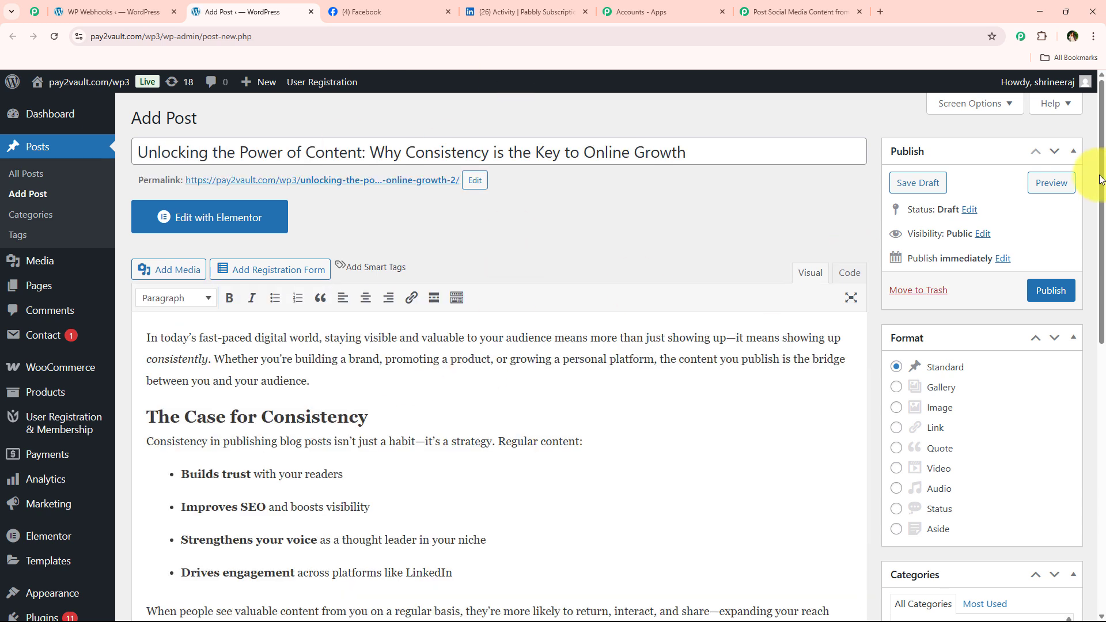
click(1045, 292)
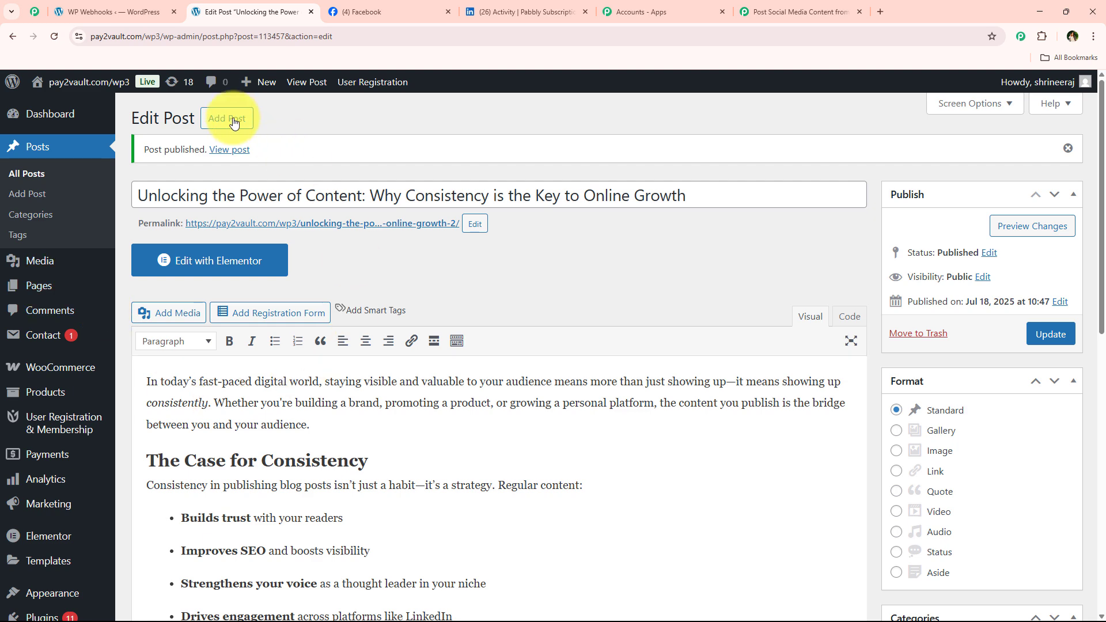
Switch back to Pabbly Connect, check the captured webhook response for the new post's title and details, and collapse the trigger
click(745, 12)
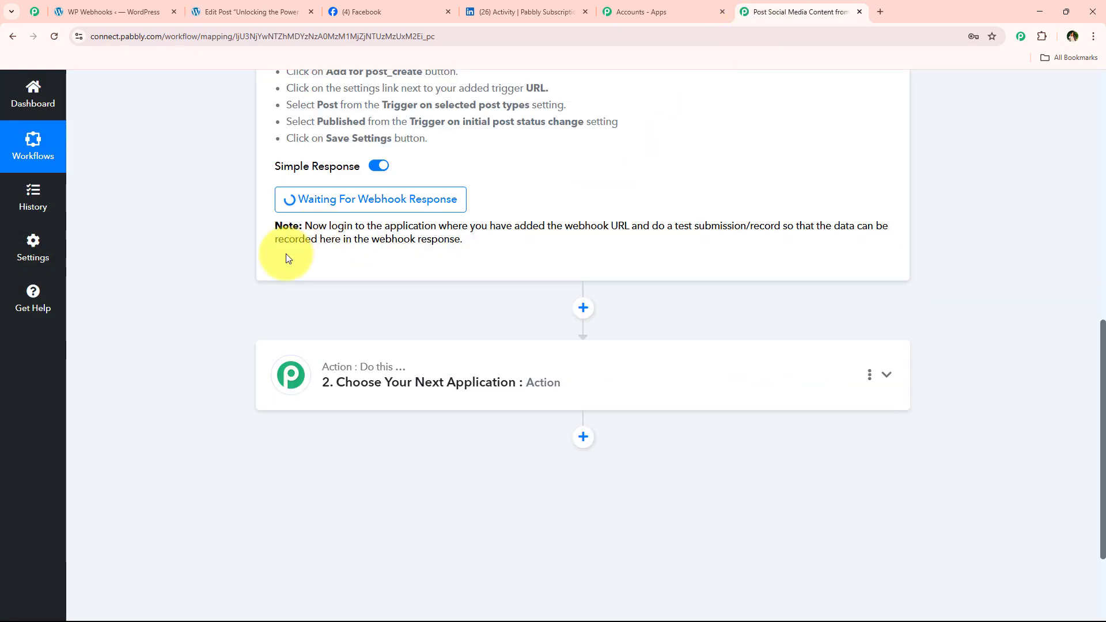
scroll(216, 245, up, 1)
scroll(222, 326, down, 4)
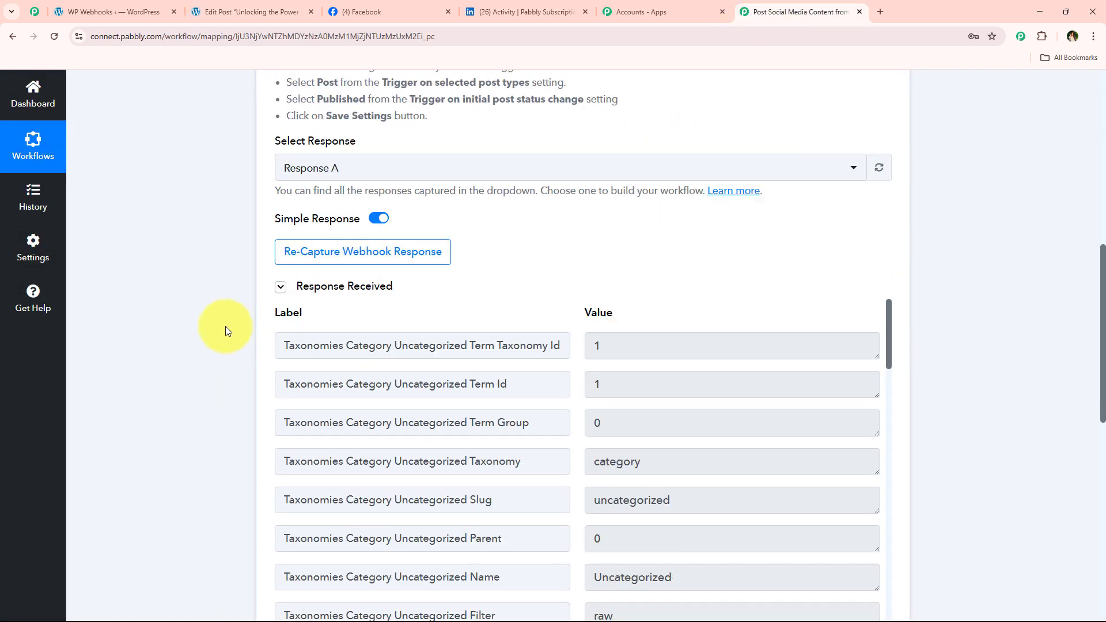
scroll(412, 319, down, 10)
scroll(413, 319, down, 7)
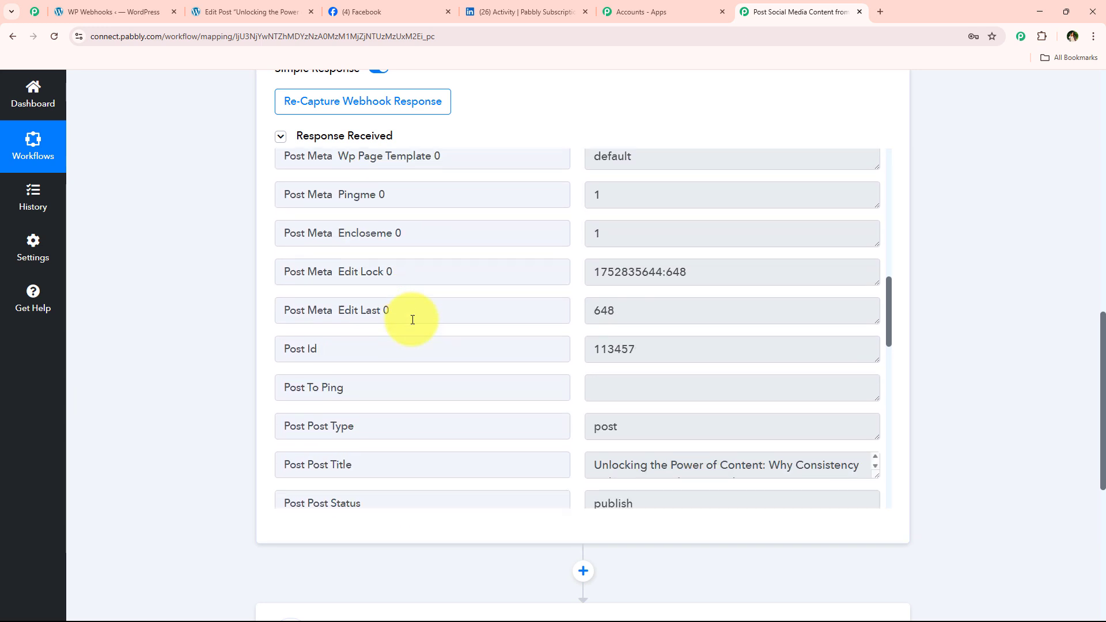
mouse_move(874, 268)
mouse_down()
mouse_move(869, 302)
mouse_move(864, 286)
mouse_up()
scroll(254, 257, up, 15)
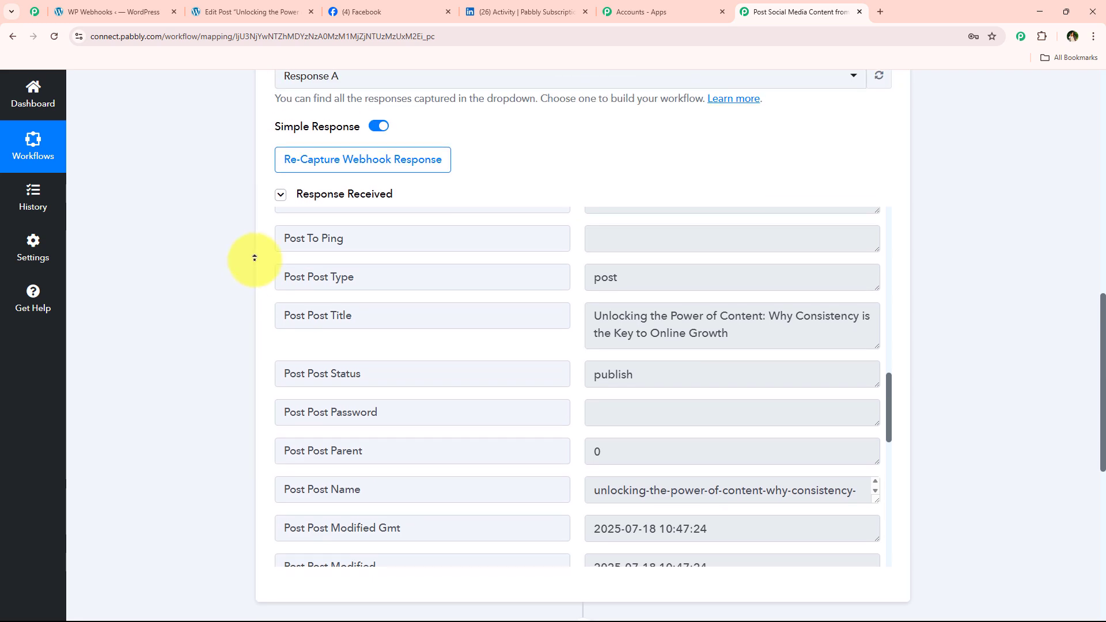
click(492, 269)
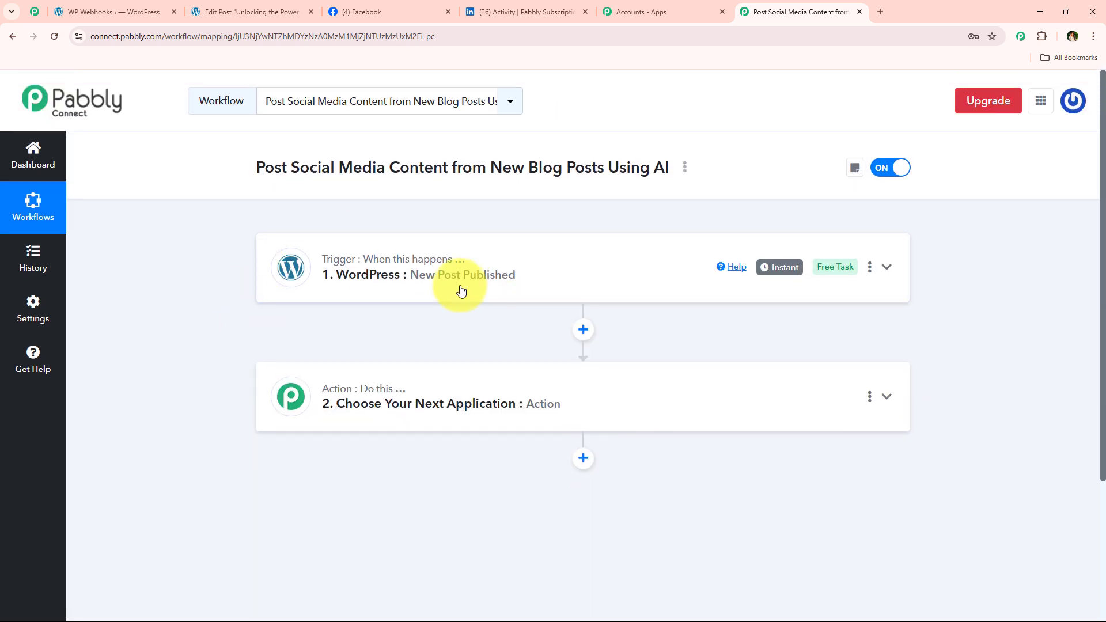
Choose OpenAI (ChatGPT, DALL-E, Whisper) as the application for the workflow's second step
click(418, 421)
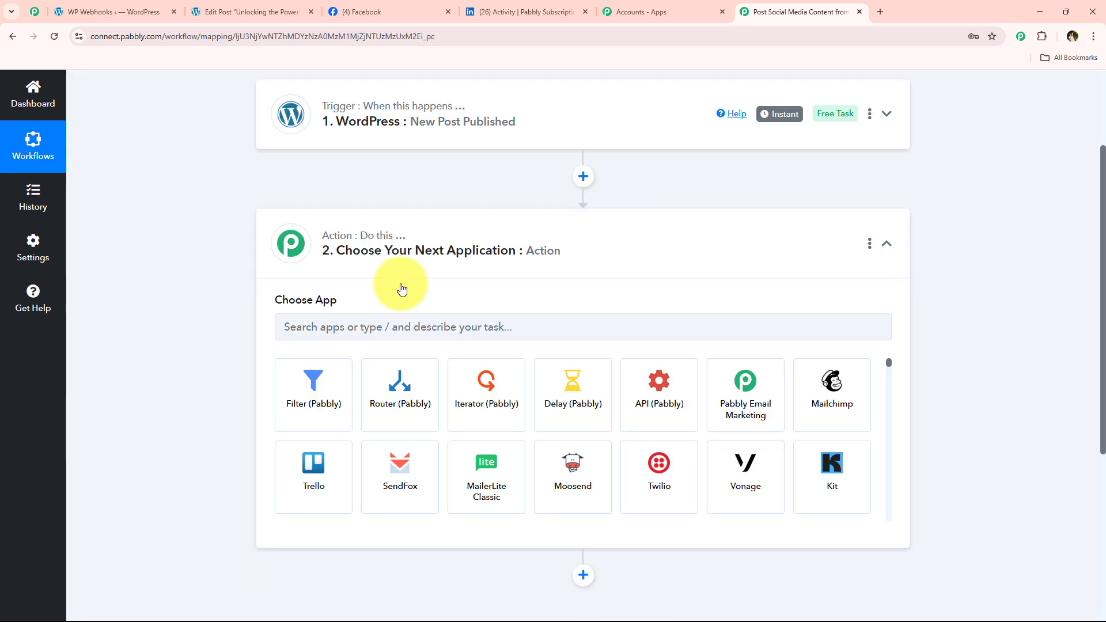
click(416, 320)
text(Open)
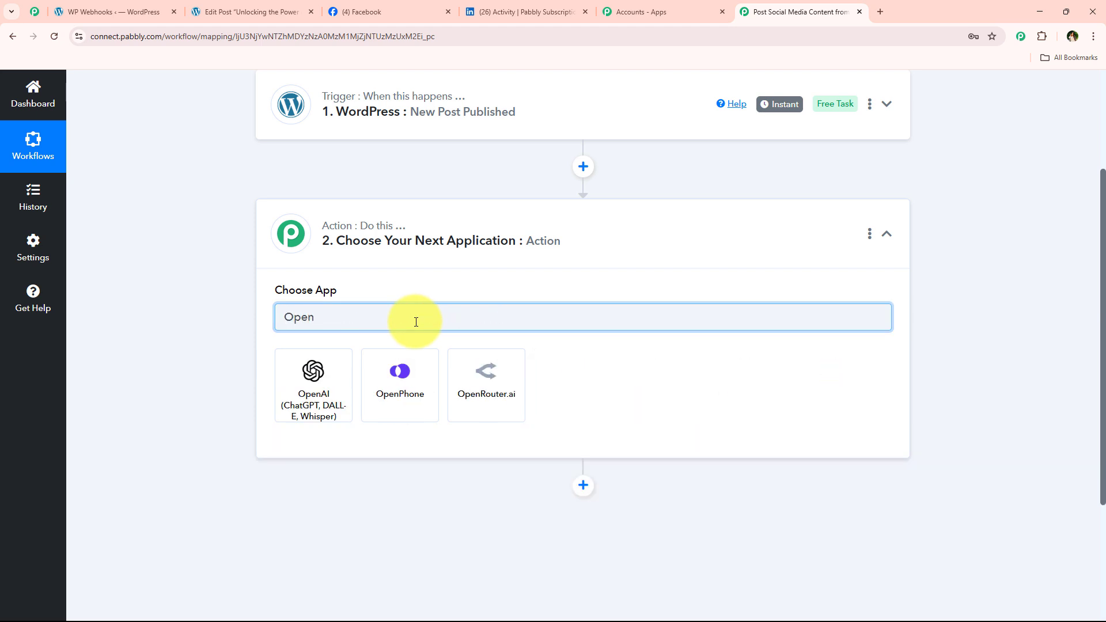
click(340, 386)
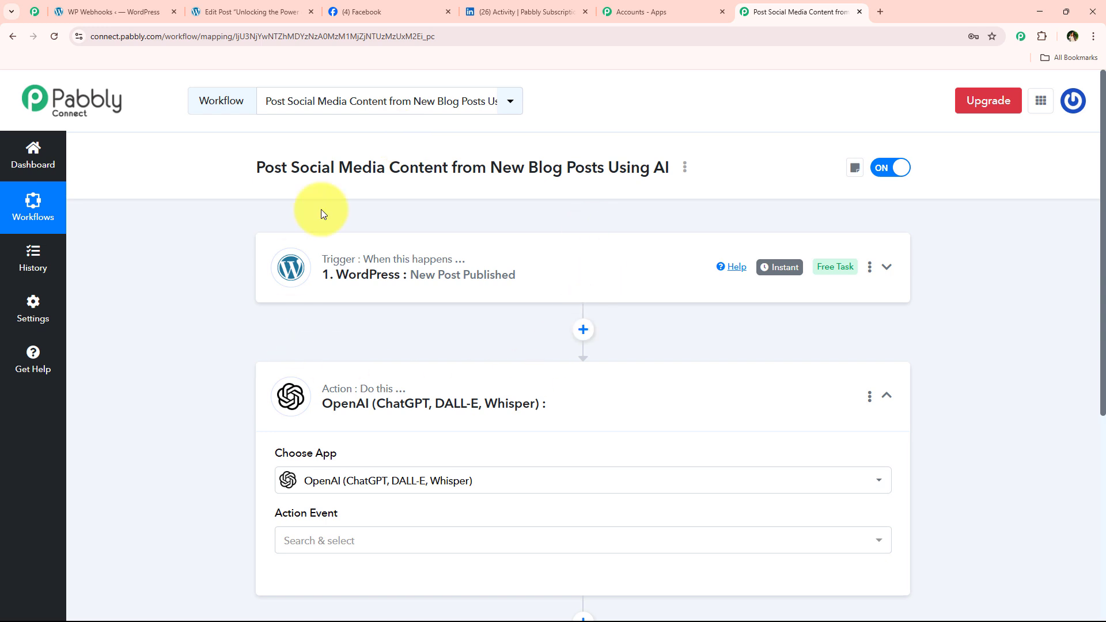
click(89, 11)
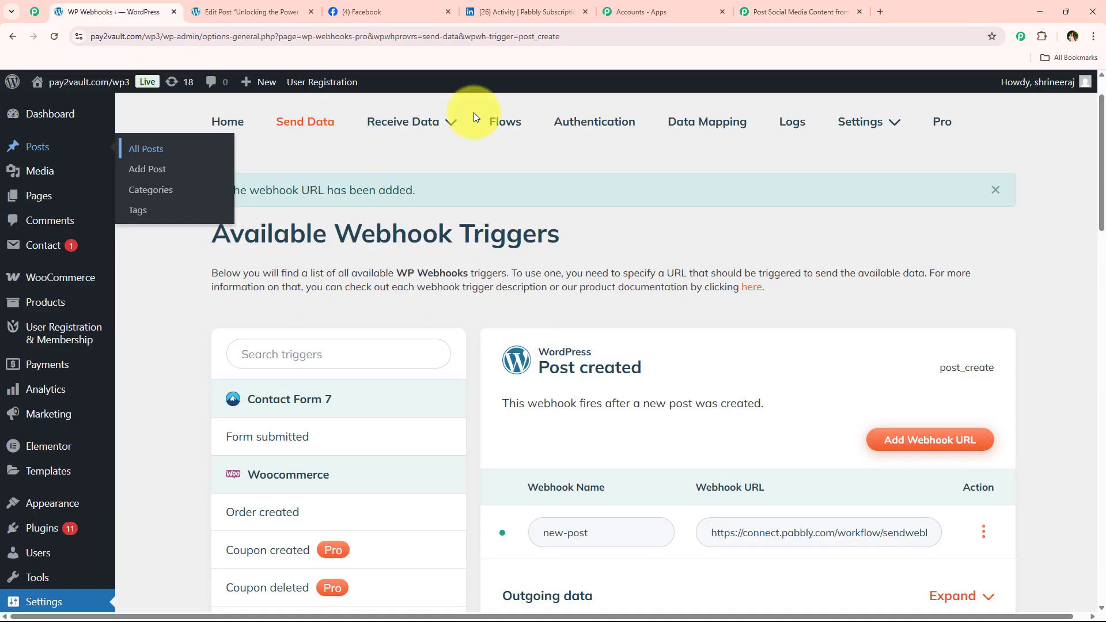
click(771, 4)
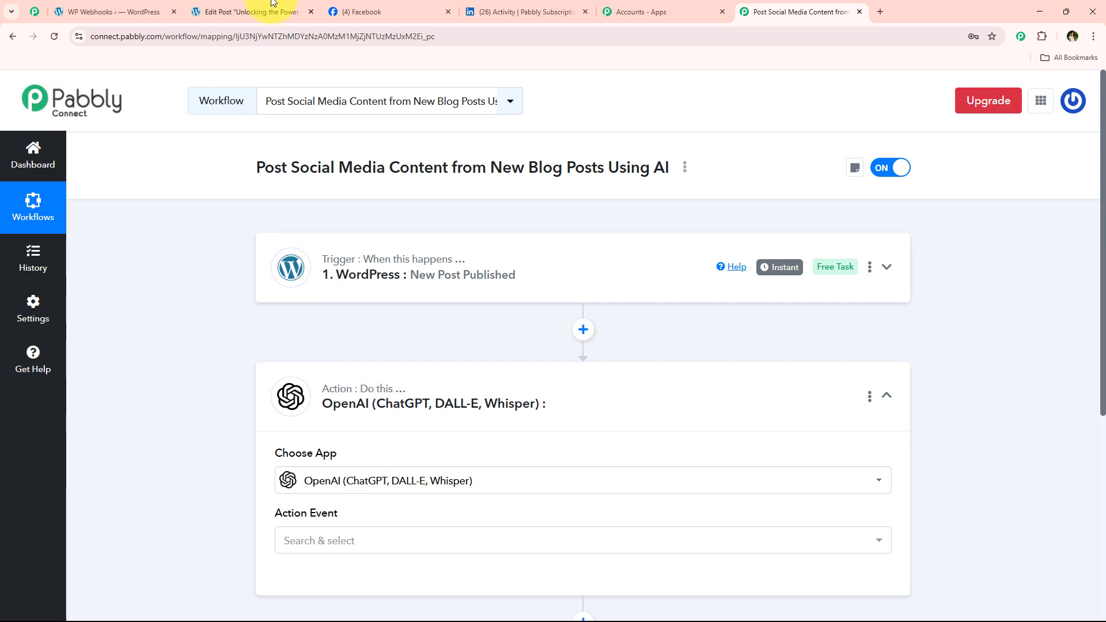
click(489, 8)
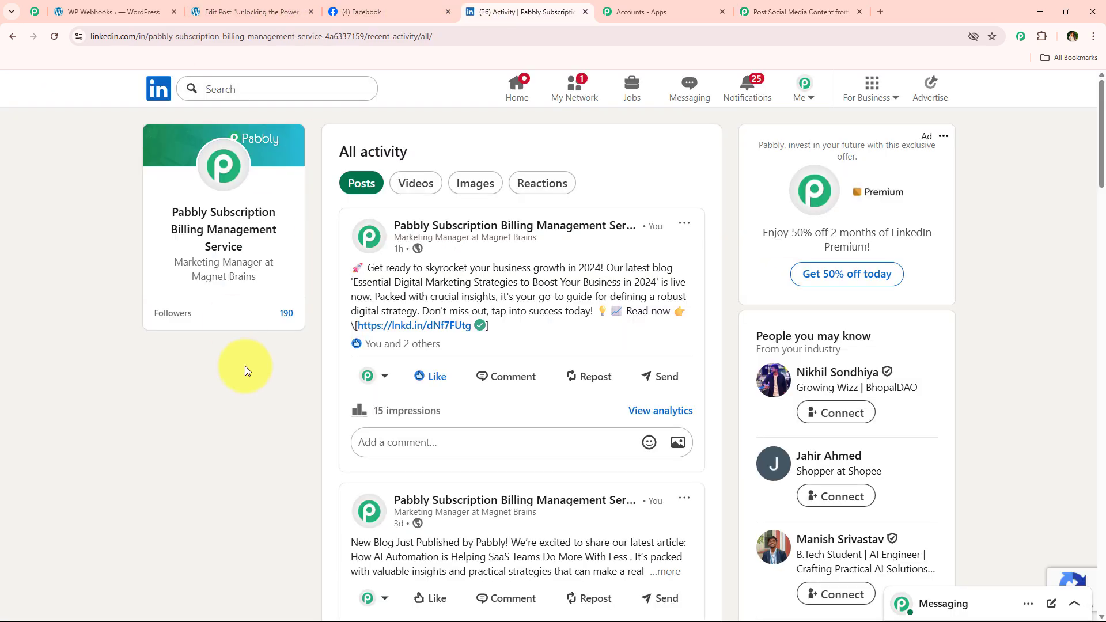
click(410, 7)
click(775, 8)
Set the OpenAI step's action event to ChatGPT and open its account connection settings
scroll(403, 294, down, 2)
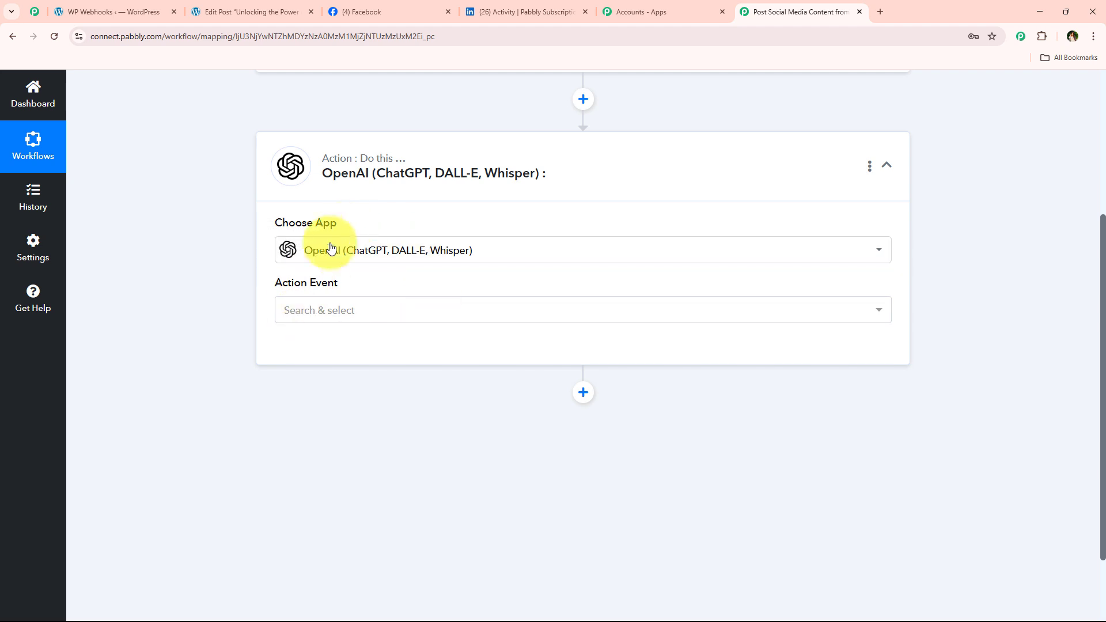
click(323, 310)
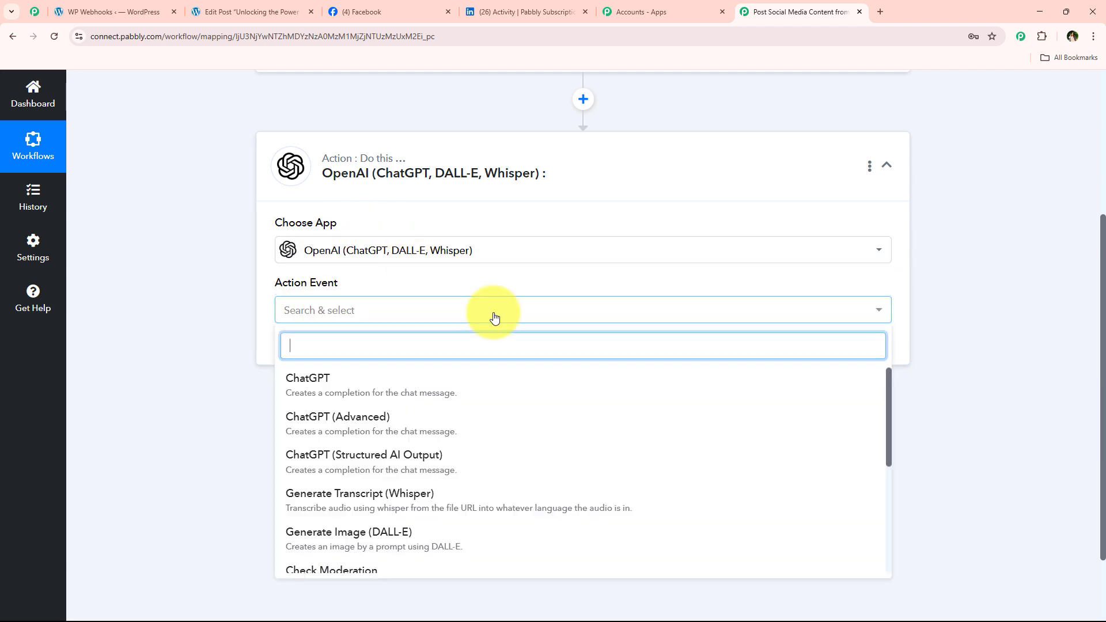
scroll(266, 347, down, 1)
click(452, 333)
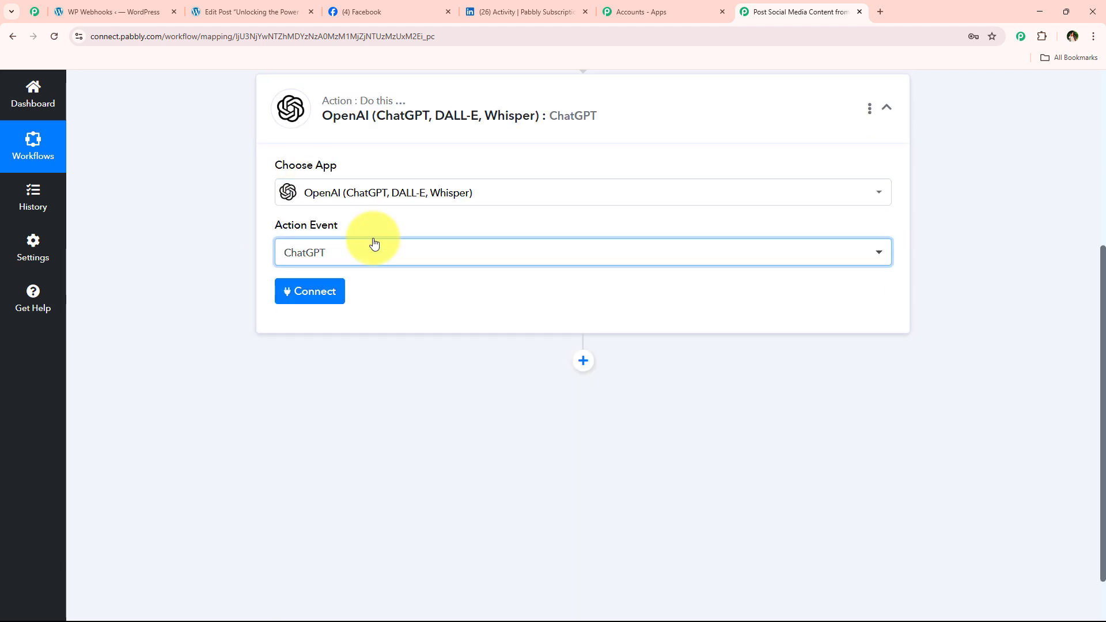
click(290, 298)
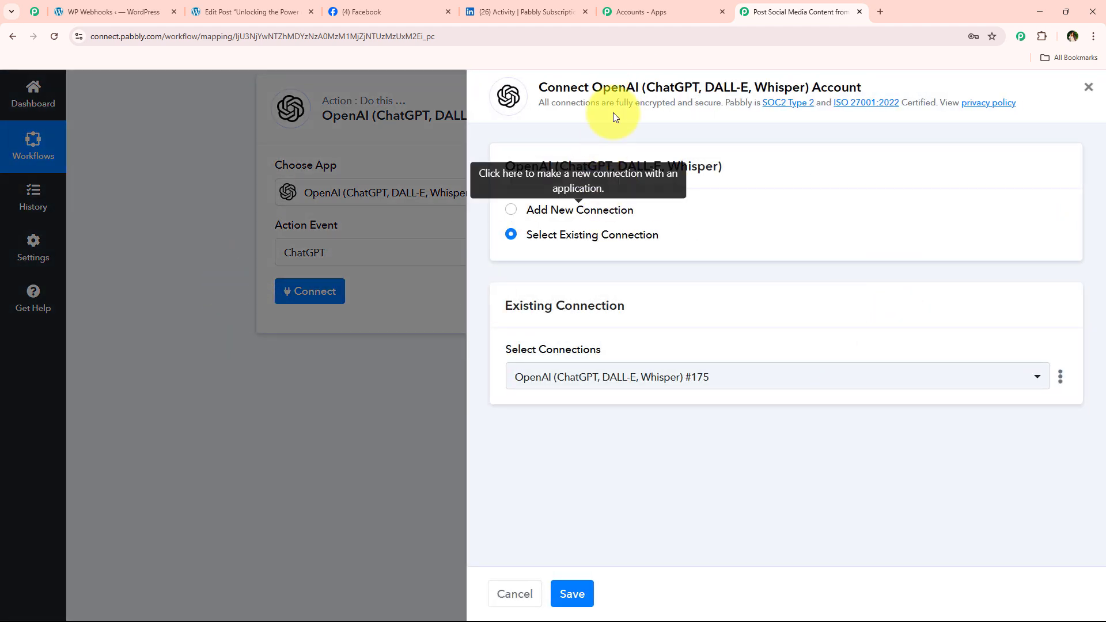
click(566, 210)
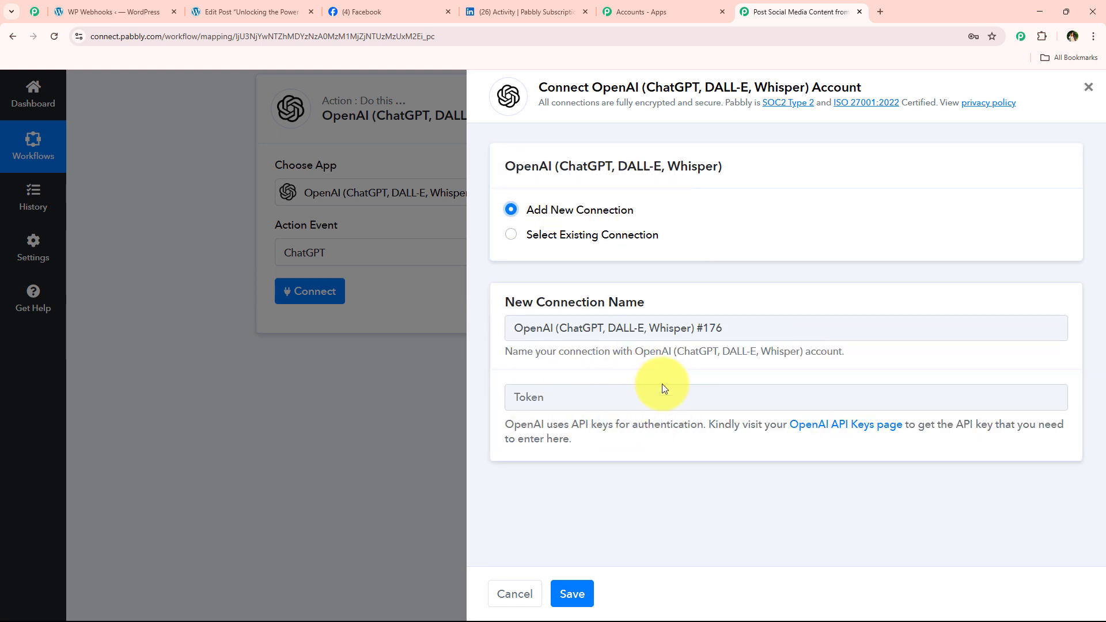
click(849, 426)
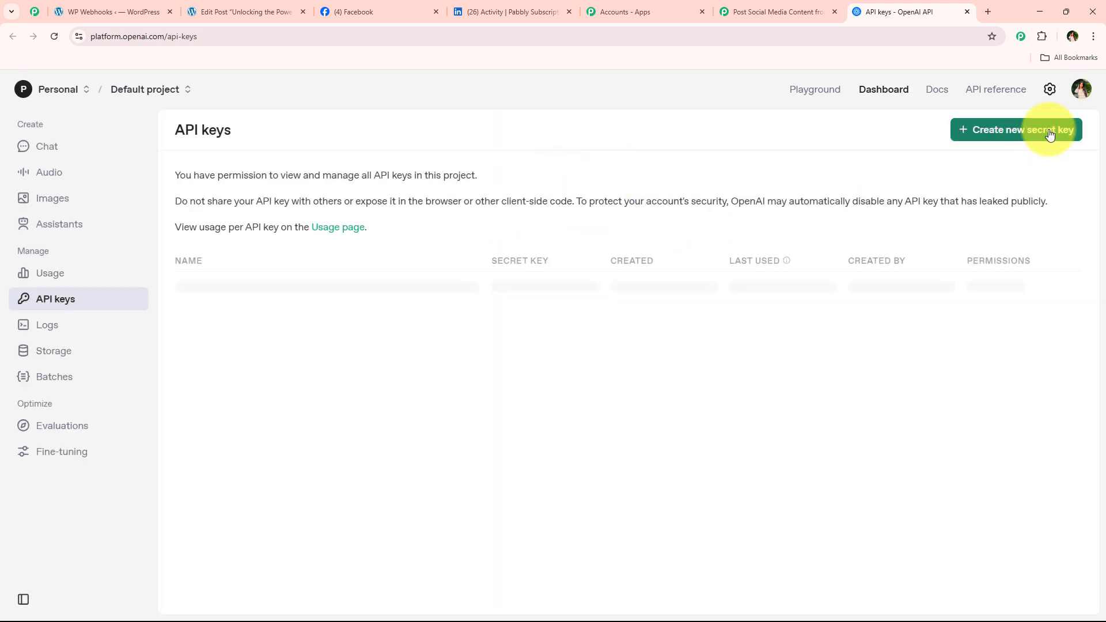
click(1050, 133)
click(439, 342)
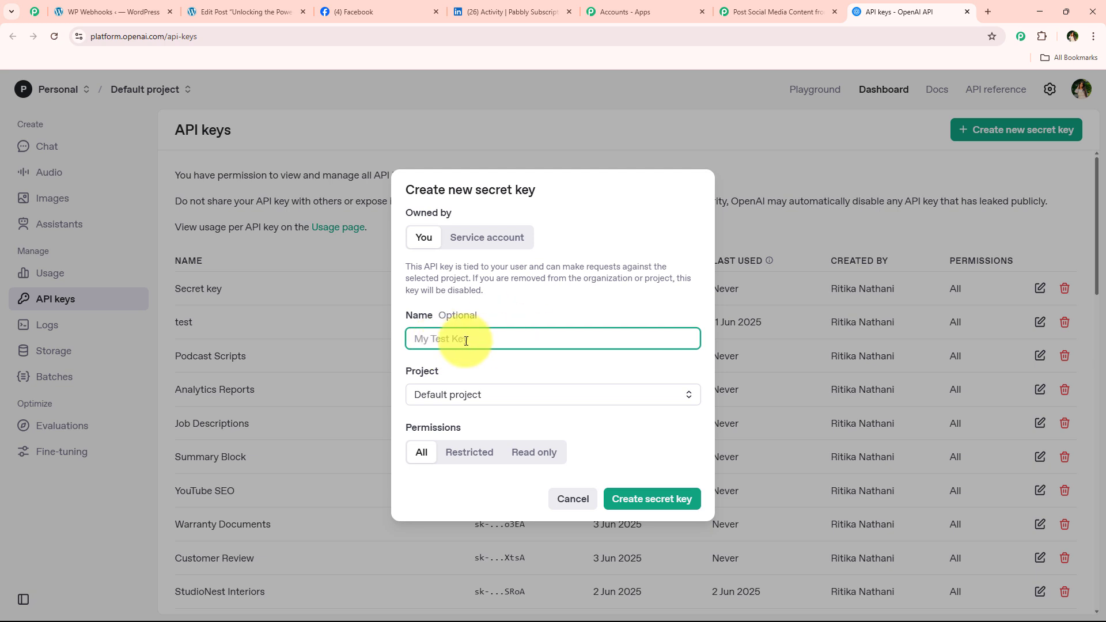
click(576, 500)
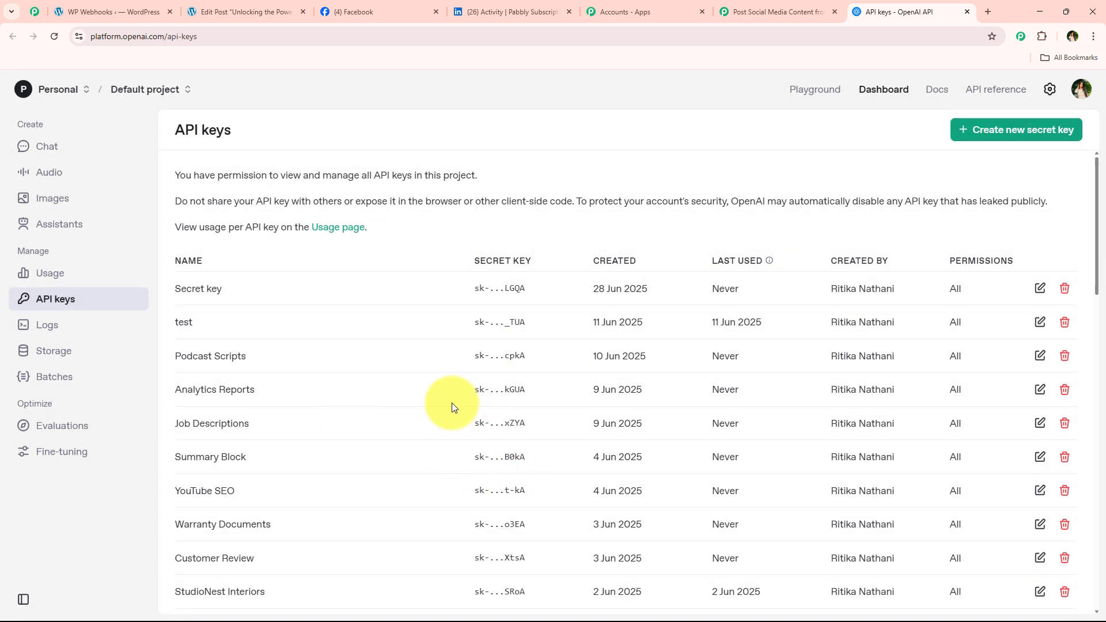
click(970, 14)
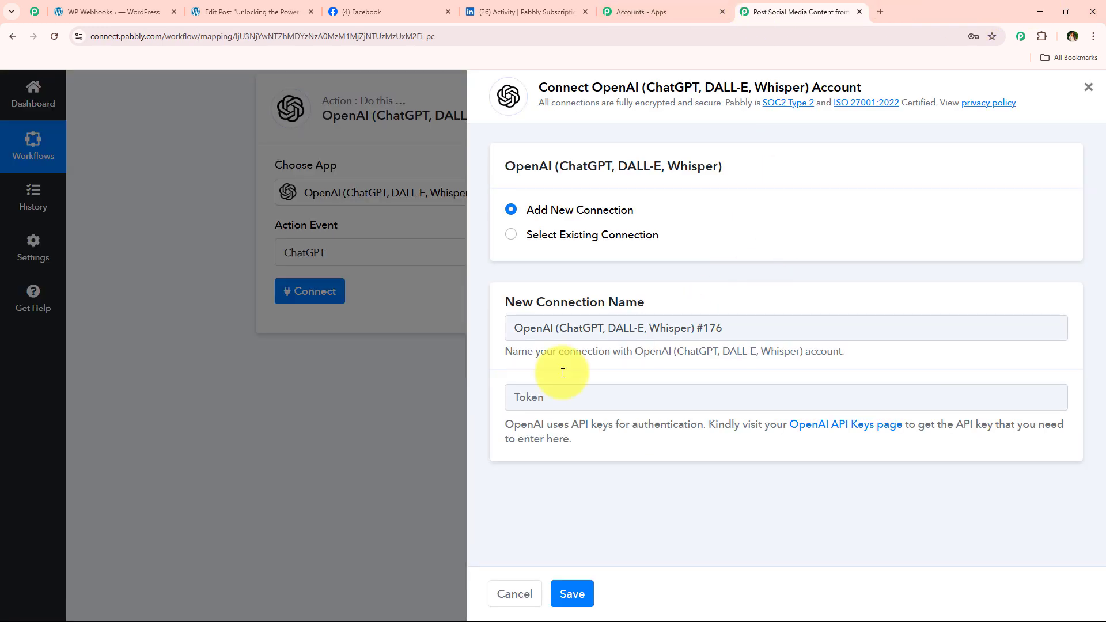
click(558, 397)
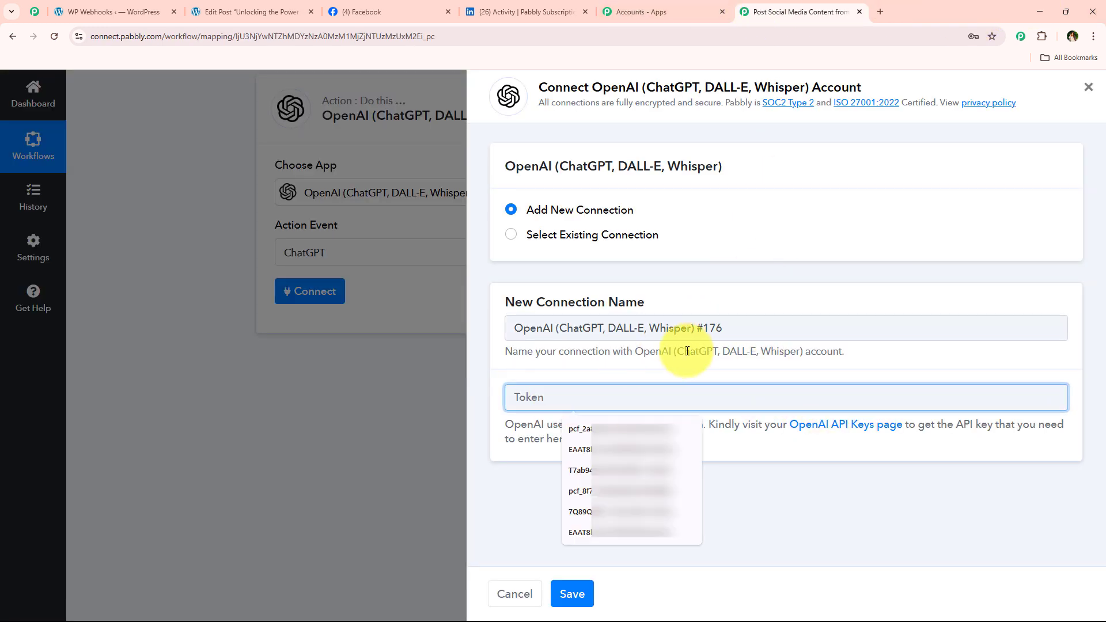
Connect the ChatGPT action using the existing connection OpenAI (ChatGPT, DALL-E, Whisper) #175 and save it
click(613, 233)
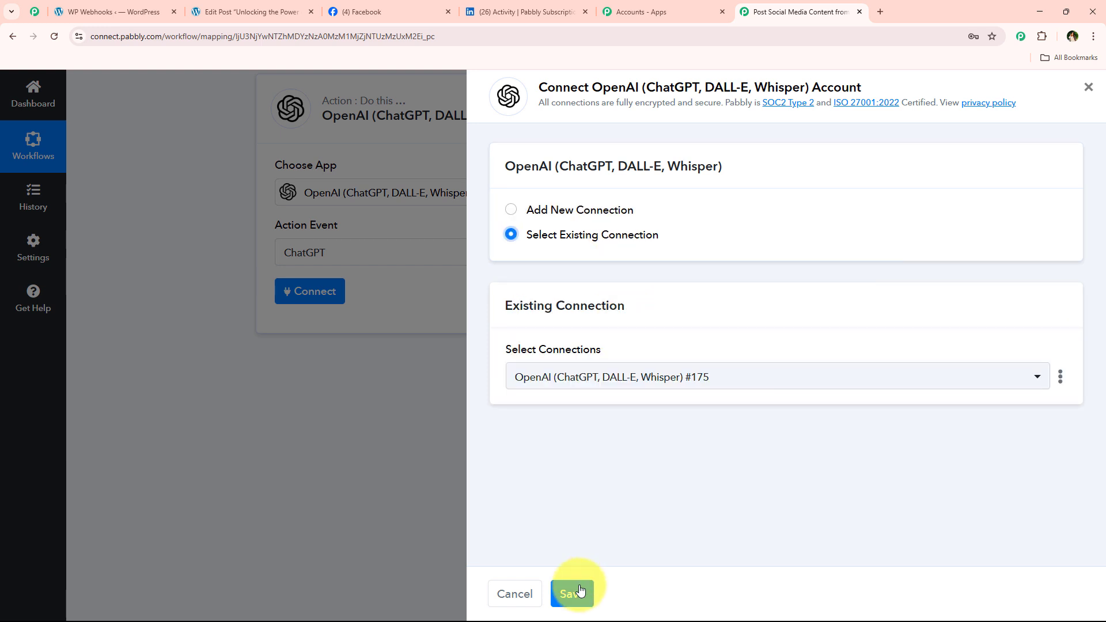
click(572, 593)
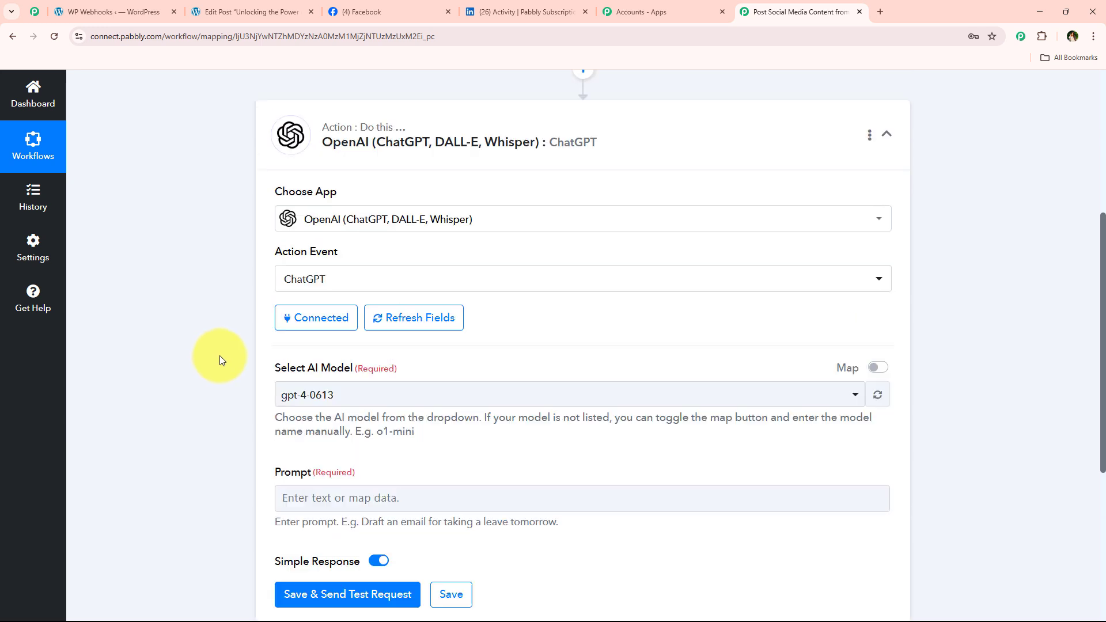
Set the ChatGPT action's AI model to gpt-4
scroll(287, 309, down, 4)
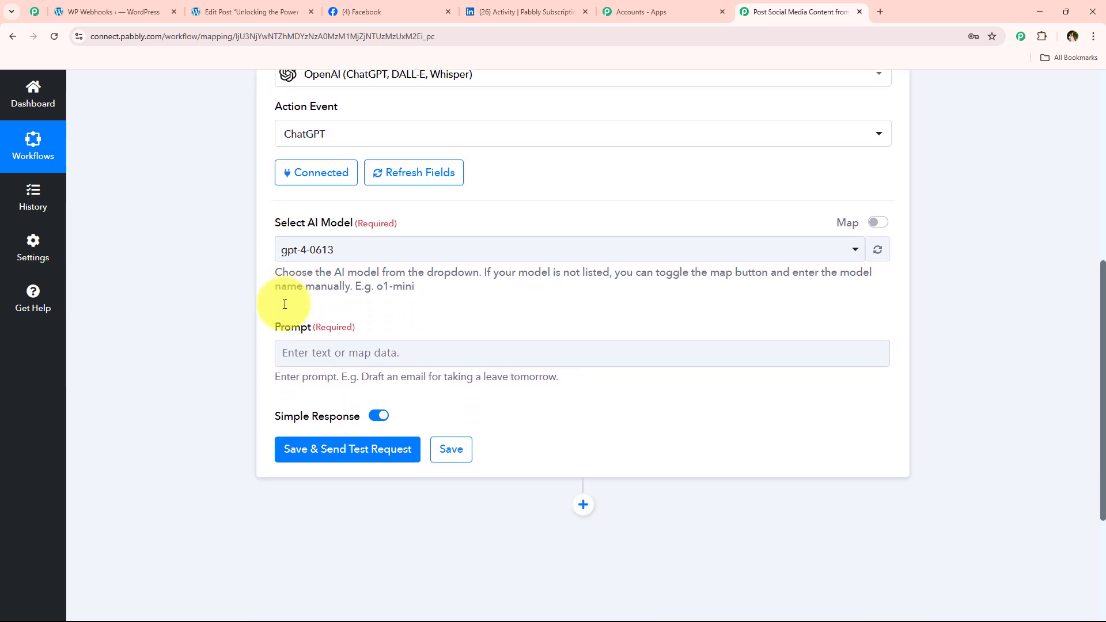
click(370, 198)
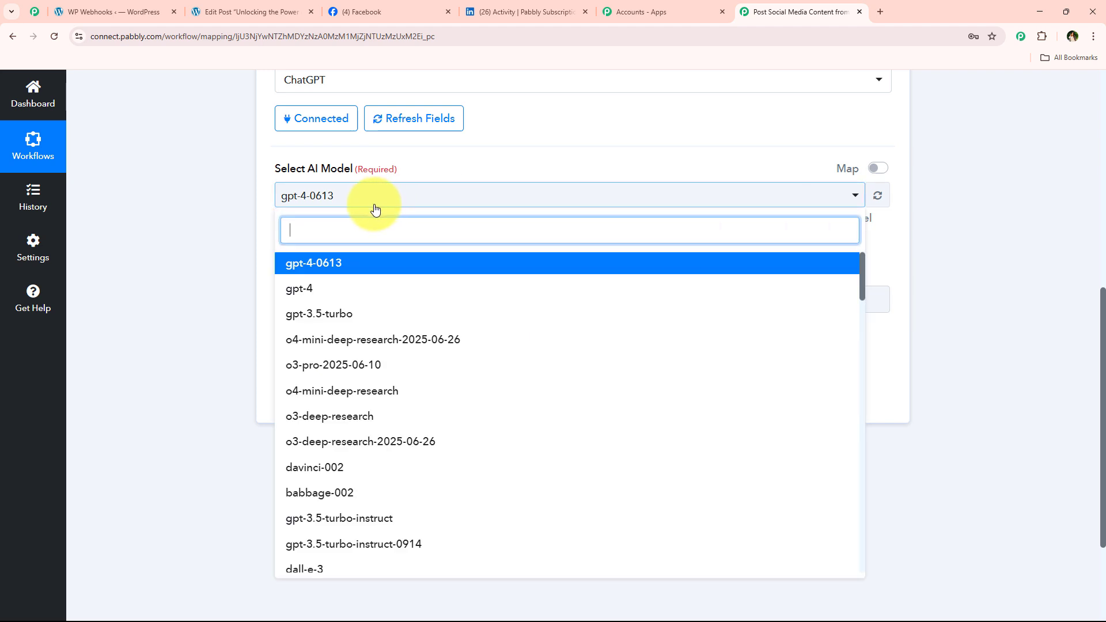
click(390, 285)
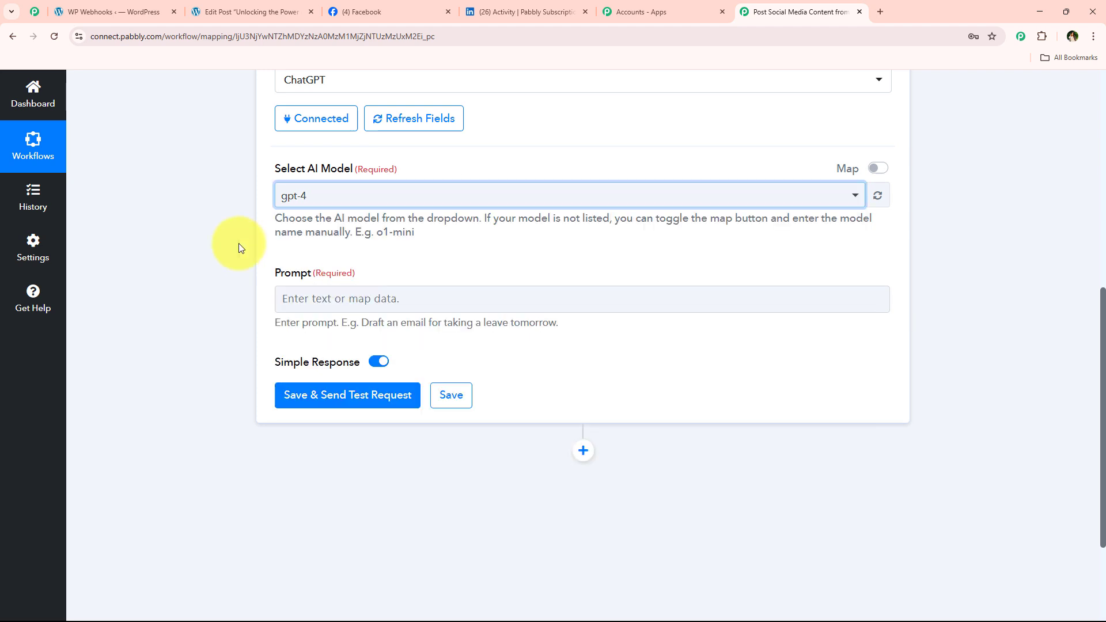
click(309, 196)
click(201, 321)
scroll(227, 298, down, 1)
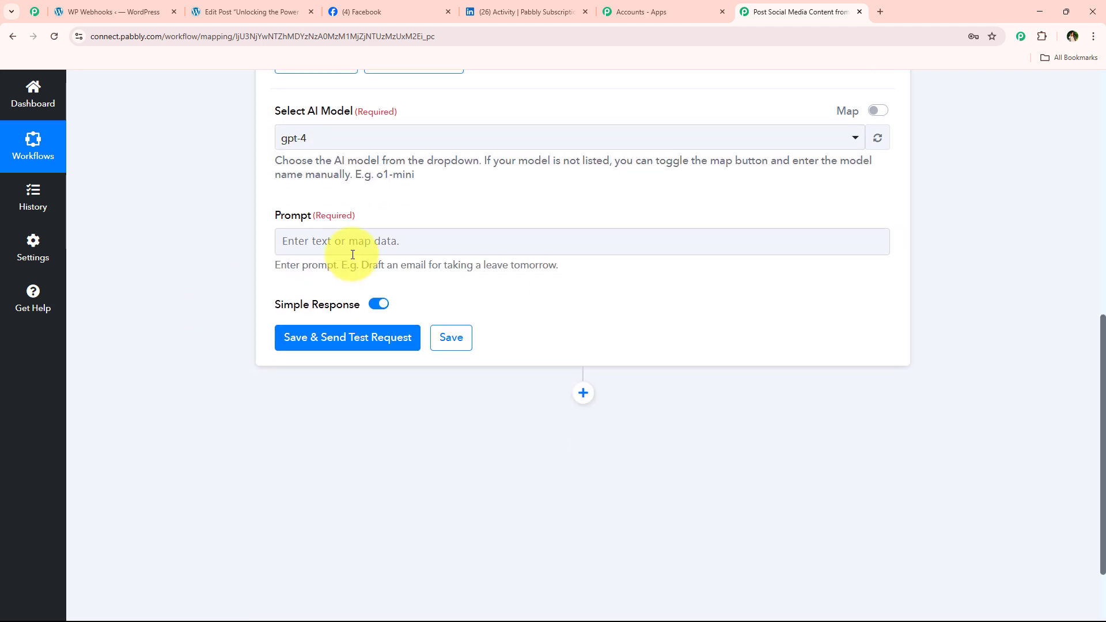
Fill in the prompt requesting a professional, engaging 3–4 line social media post announcing the blog '[Blog Title]', and add a "Blog Link:" line
click(353, 246)
scroll(241, 265, down, 1)
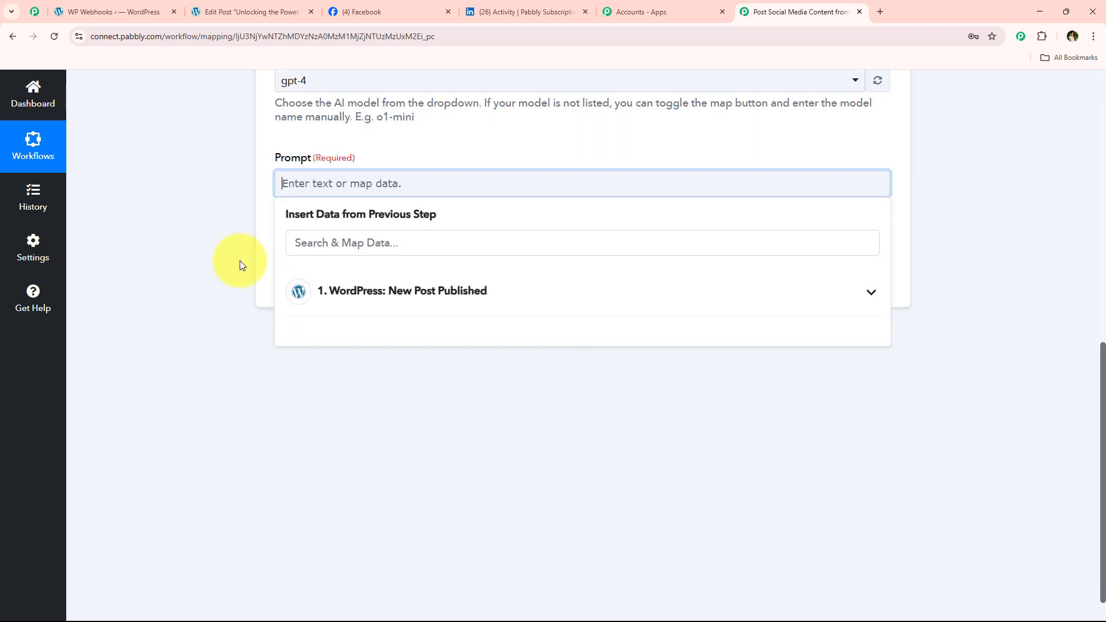
text(Write a professional and engaging social media post to announce a new blog post titled '[Blog Title]'. Keep the tone informative yet friendly. Mention the value the blog offers, include a strong call-to-action, and make sure it's suitable for both Facebook and LinkedIn. Limit to 3–4 lines. Add a placeholder for the blog link)
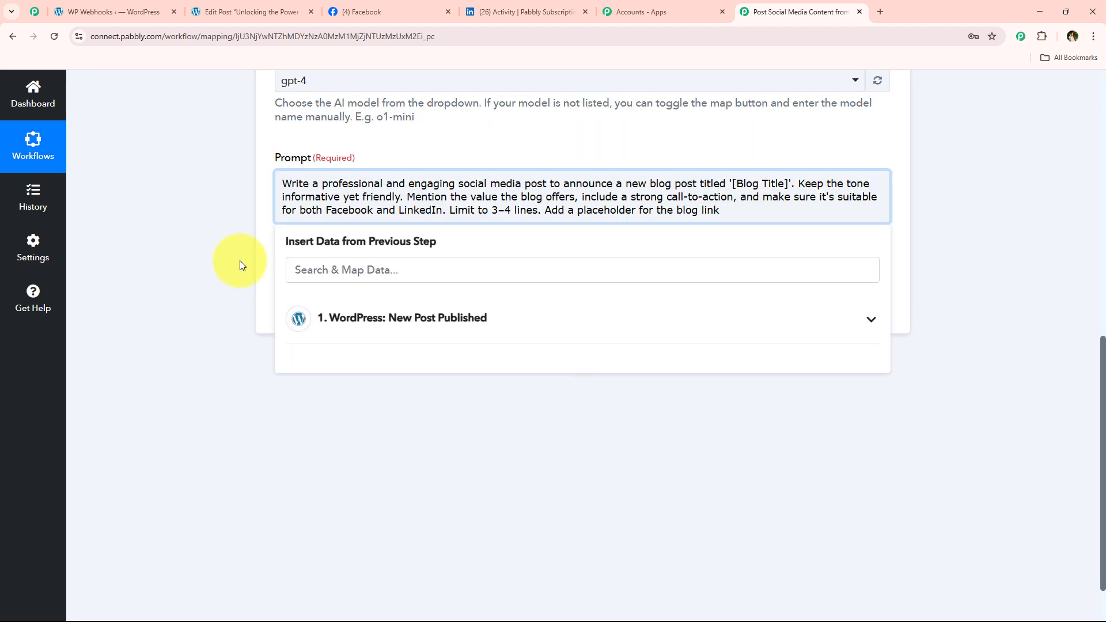
click(240, 265)
click(760, 213)
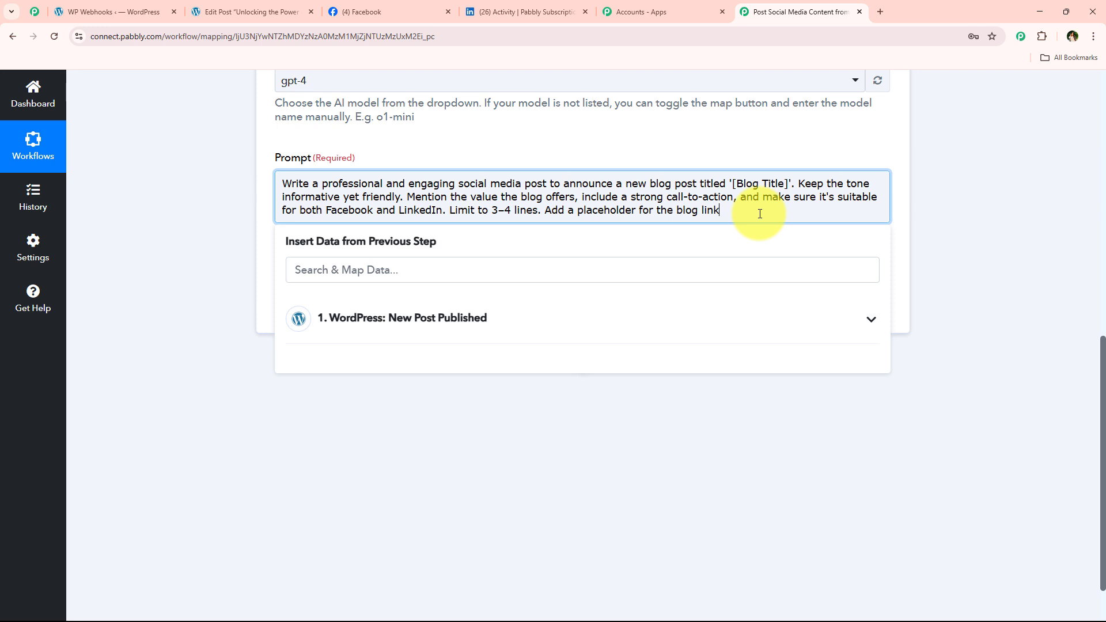
key(Return)
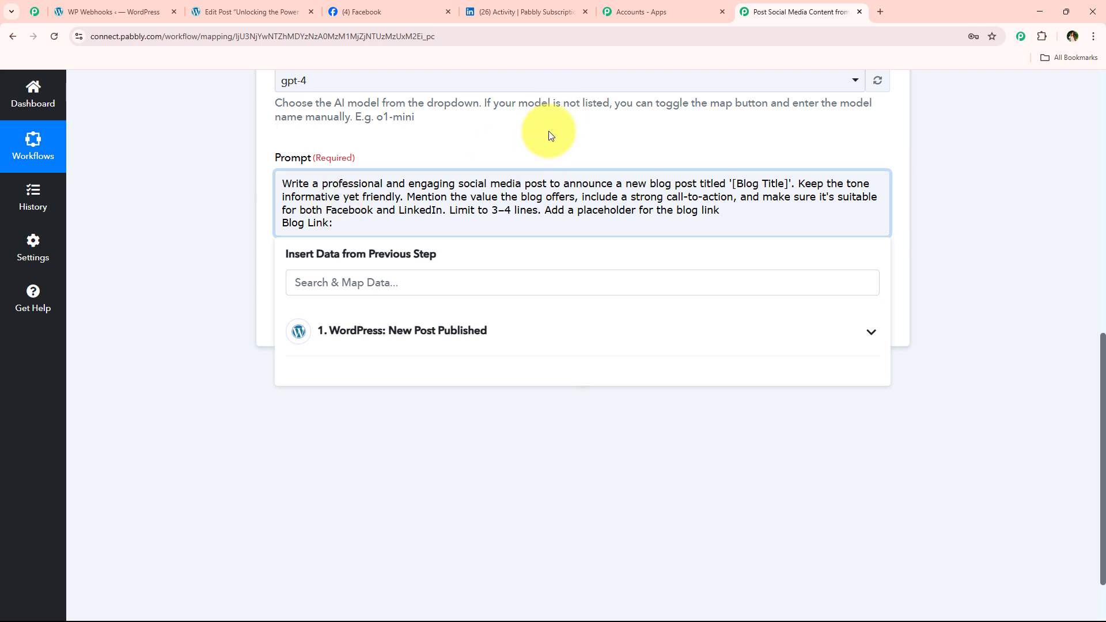
Replace the quoted '[Blog Title]' placeholder in the prompt with the mapped Post Title from the WordPress step
drag(733, 188, 792, 186)
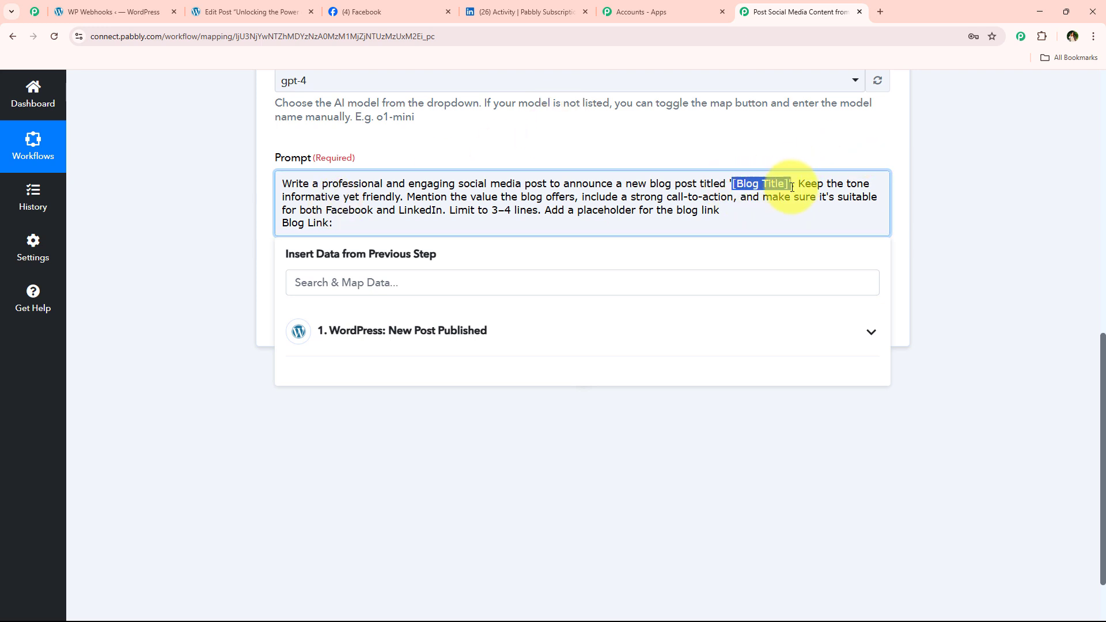
key(BackSpace)
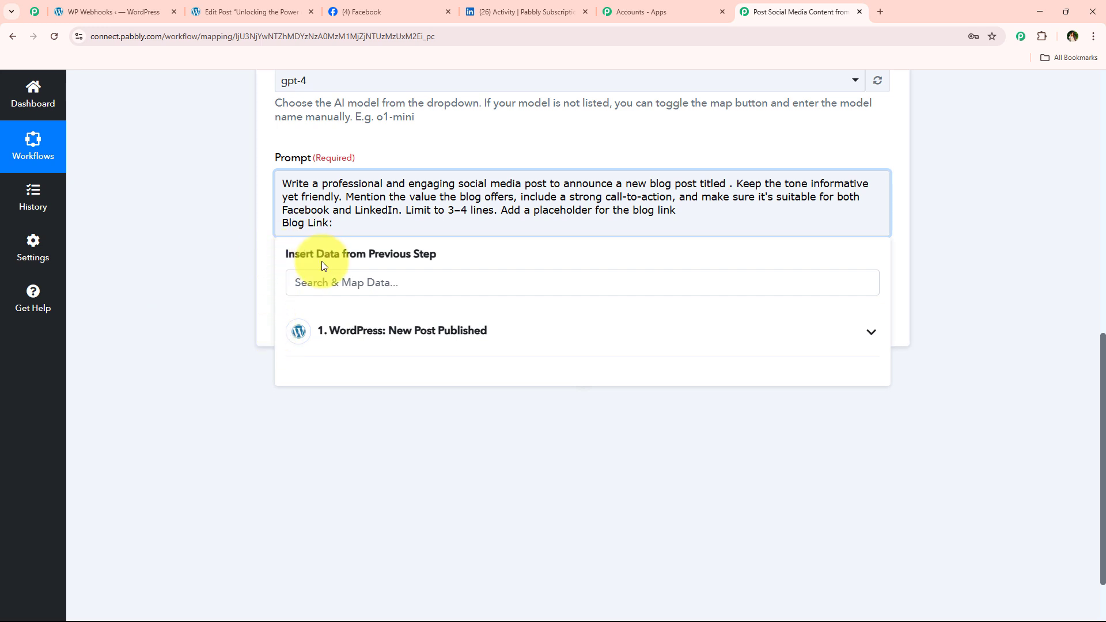
click(450, 282)
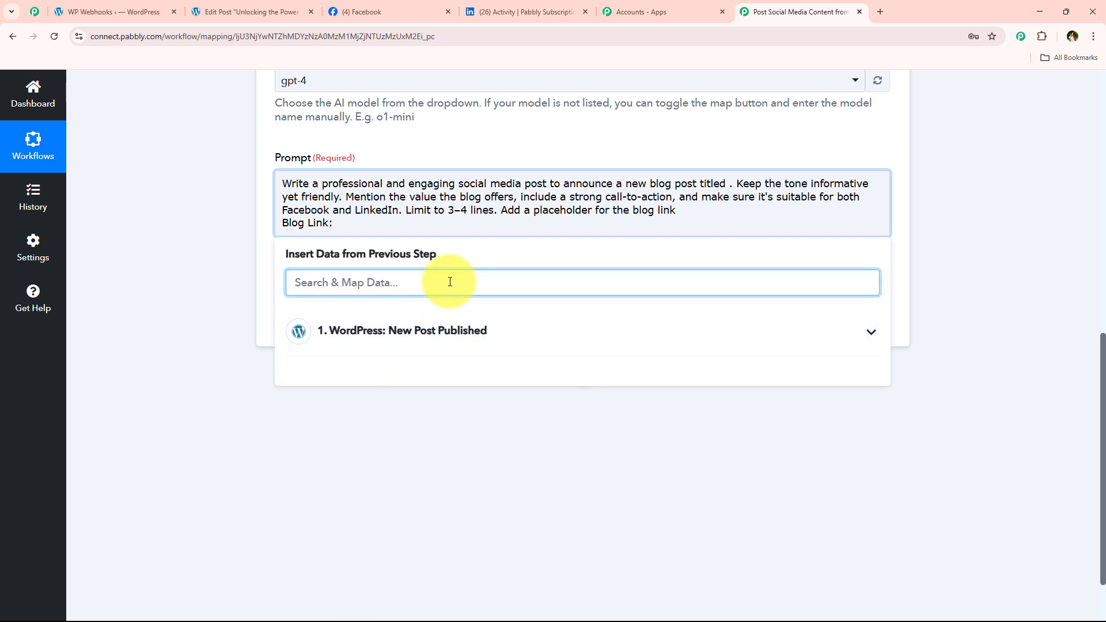
text(blo)
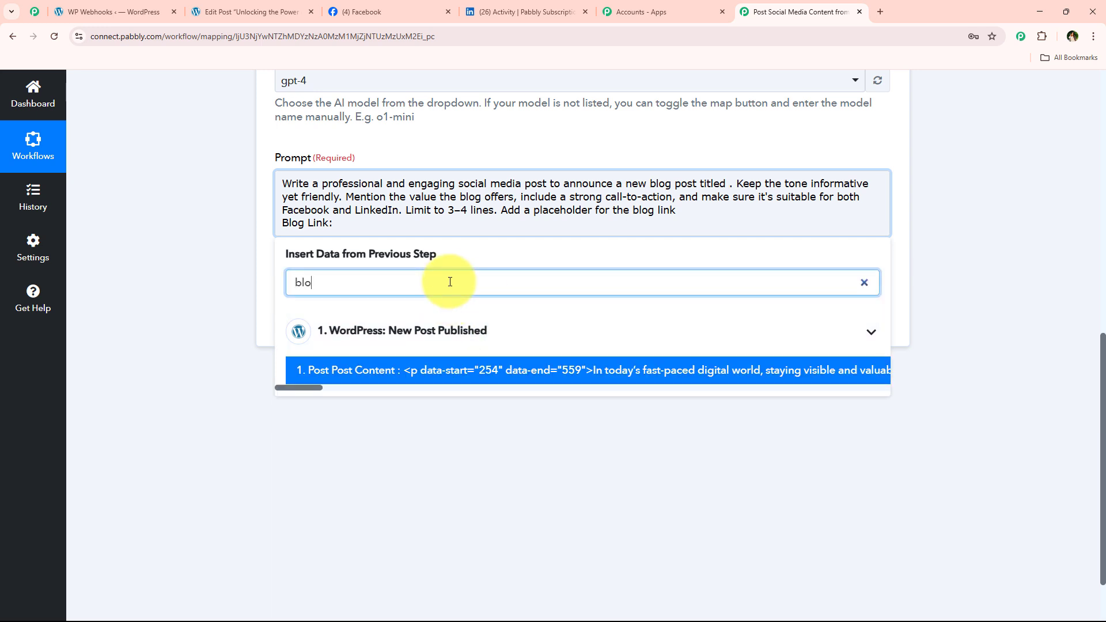
key(BackSpace)
key(BackSpace)
key(BackSpace)
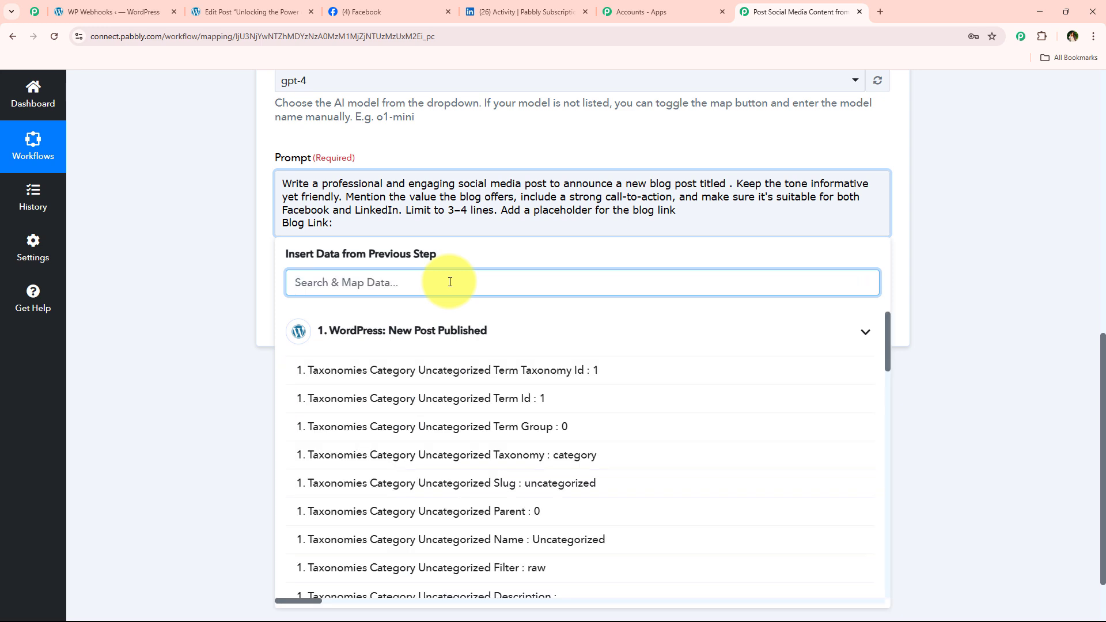
text(ti)
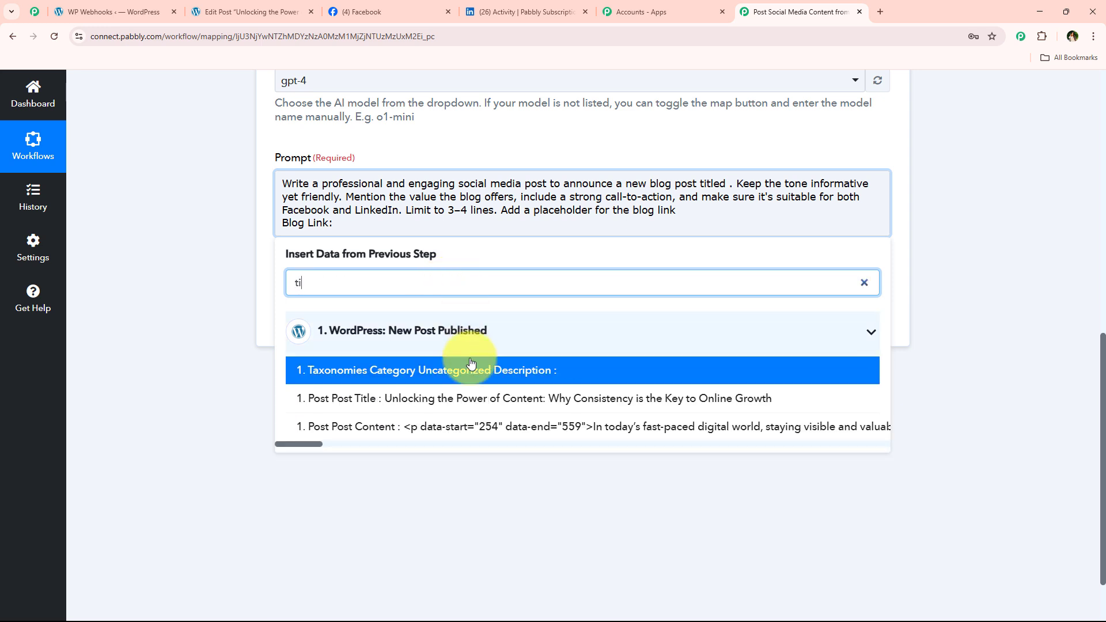
click(469, 398)
Map the Post Permalink from the WordPress step after "Blog Link:" in the prompt
click(334, 247)
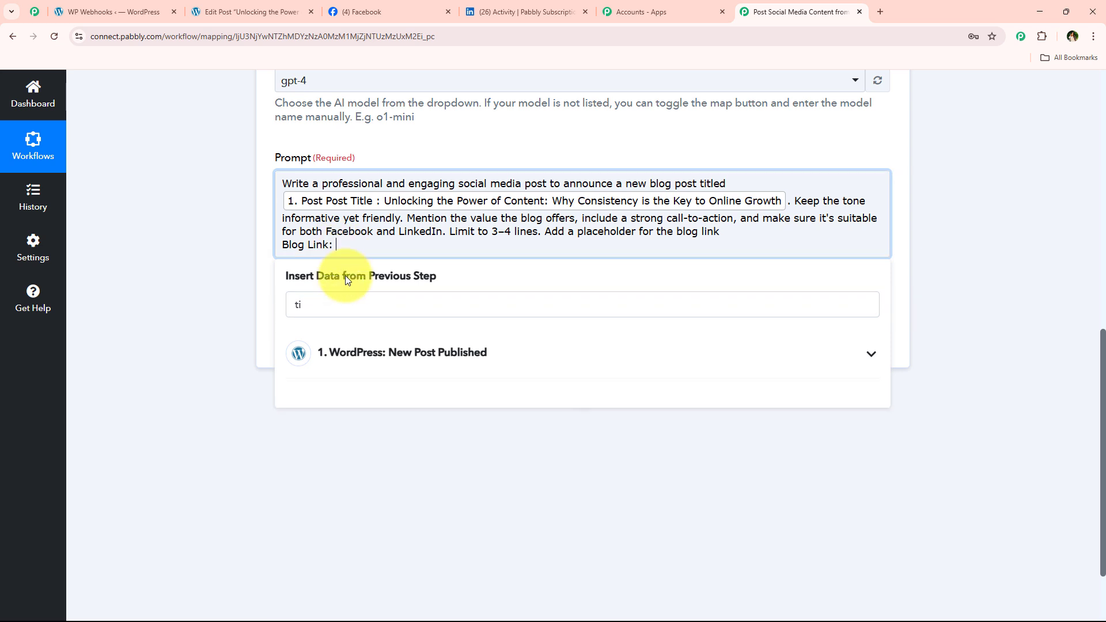
double_click(334, 301)
key(BackSpace)
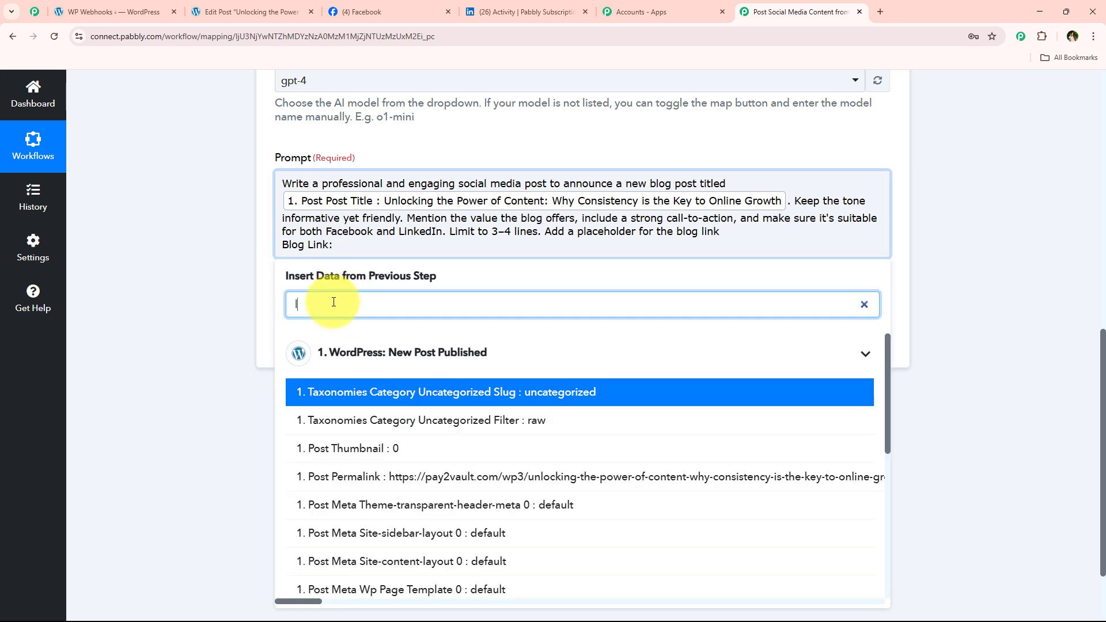
text(p)
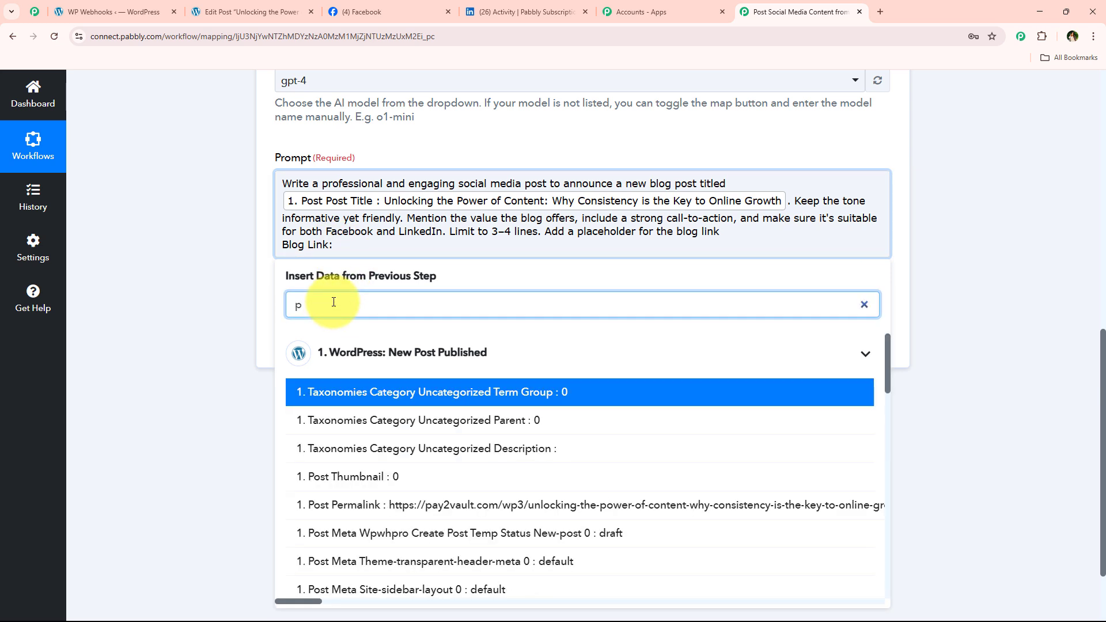
key(BackSpace)
text(p)
key(BackSpace)
text(l)
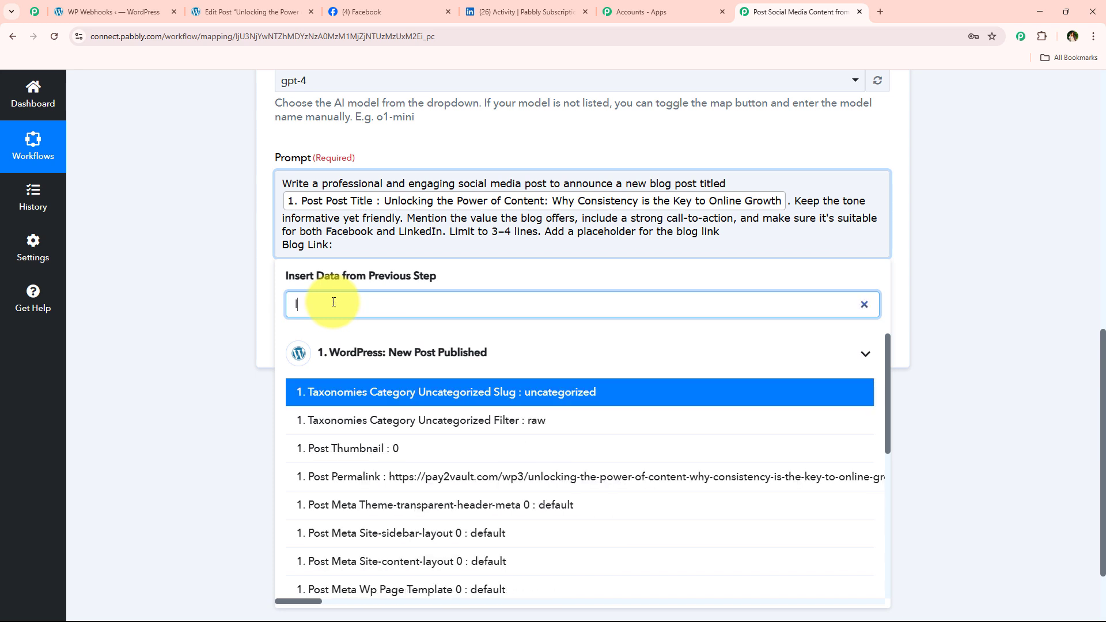
text(in)
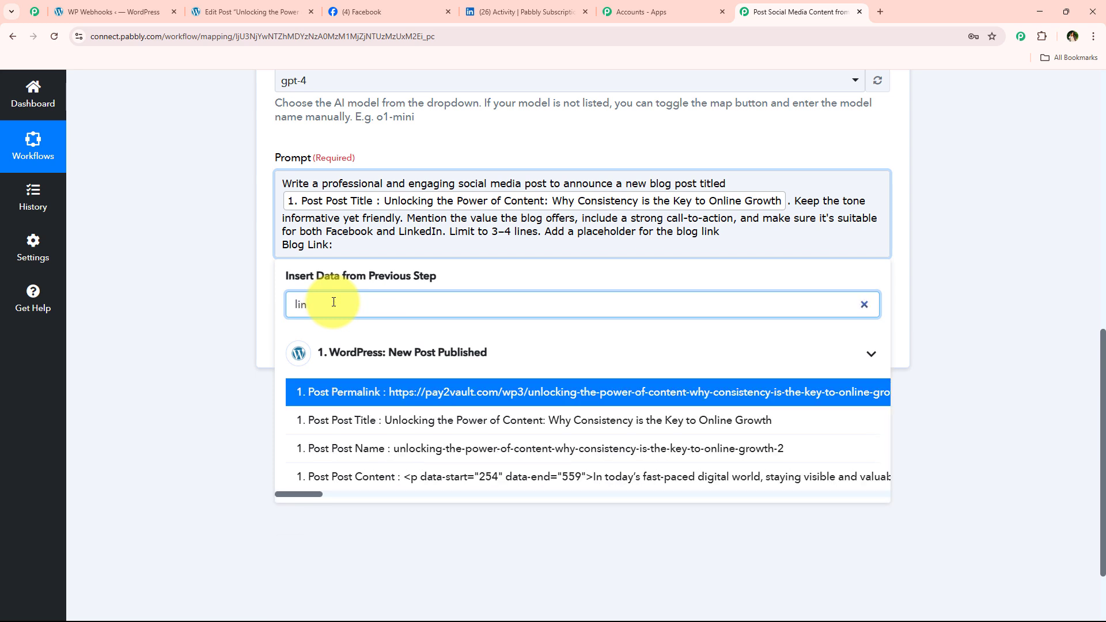
click(361, 392)
Save the ChatGPT step with a test request and enlarge the response's Choices 0 Message Content field to review the full generated post
click(284, 374)
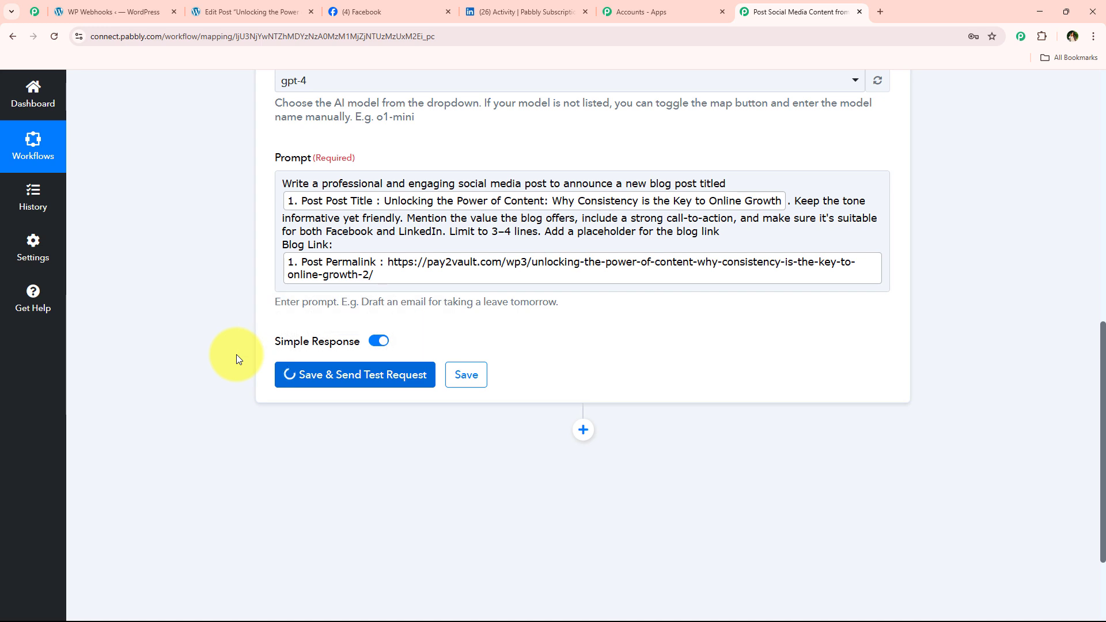
scroll(520, 278, up, 1)
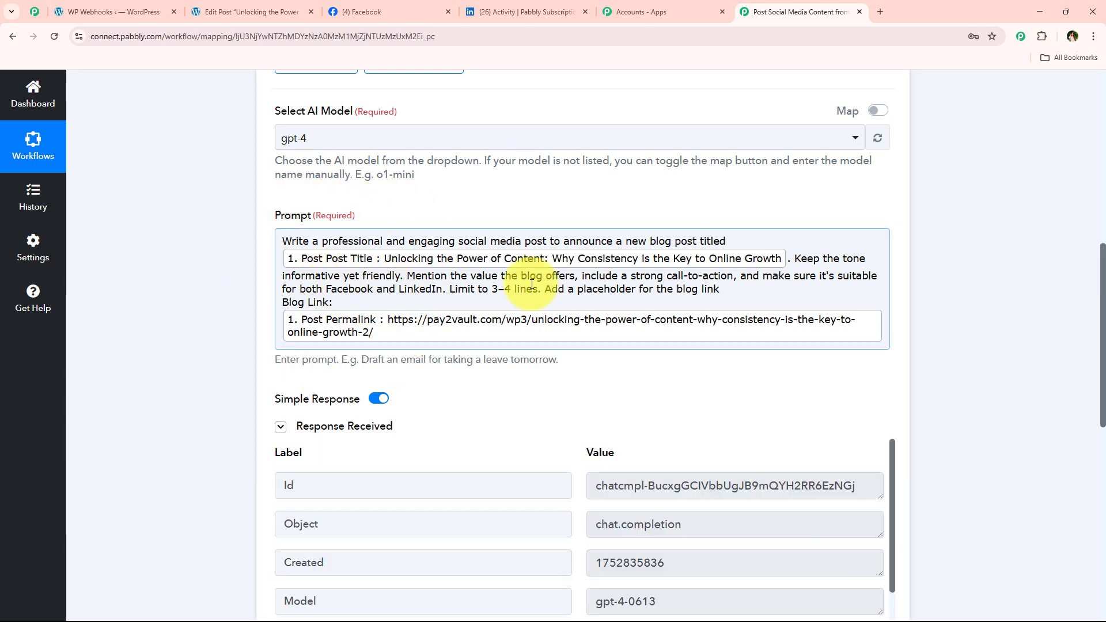
scroll(466, 397, down, 2)
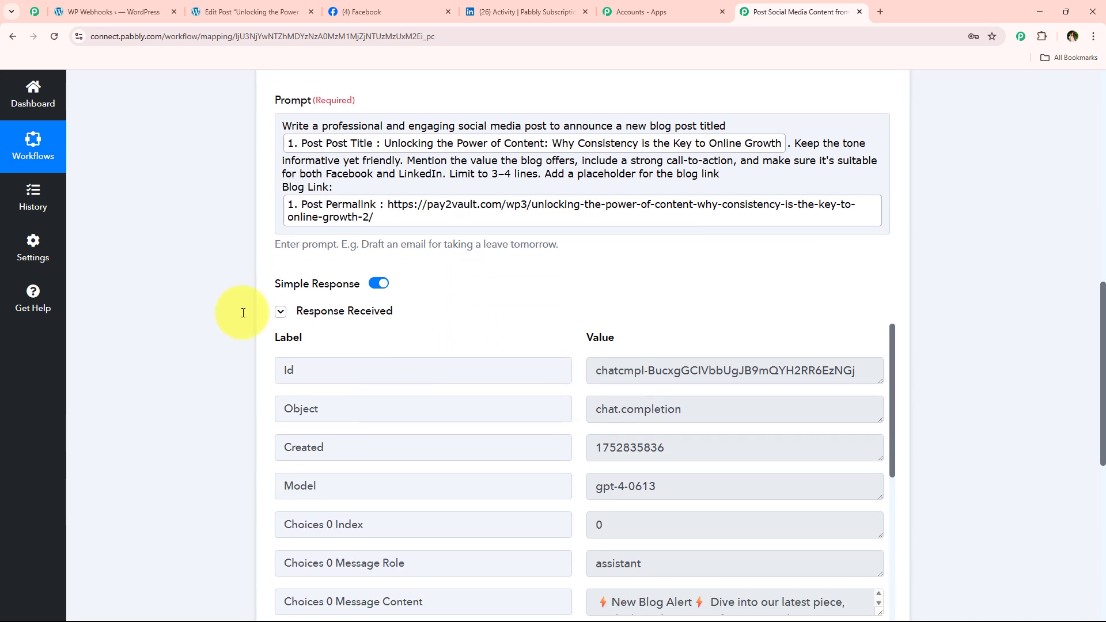
scroll(285, 186, down, 7)
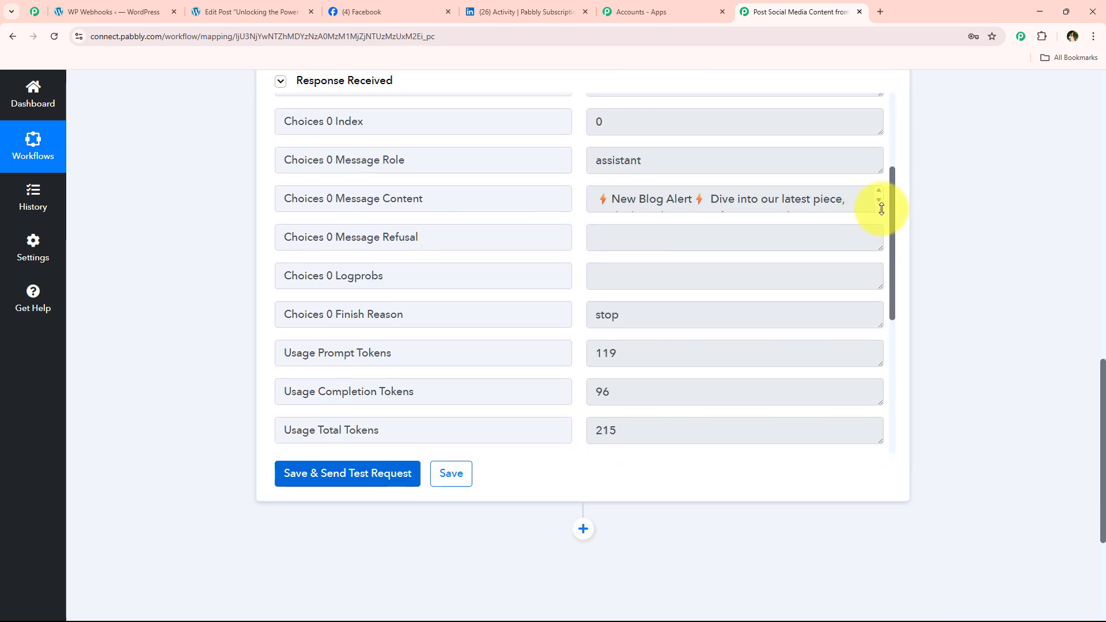
drag(881, 209, 851, 353)
click(841, 343)
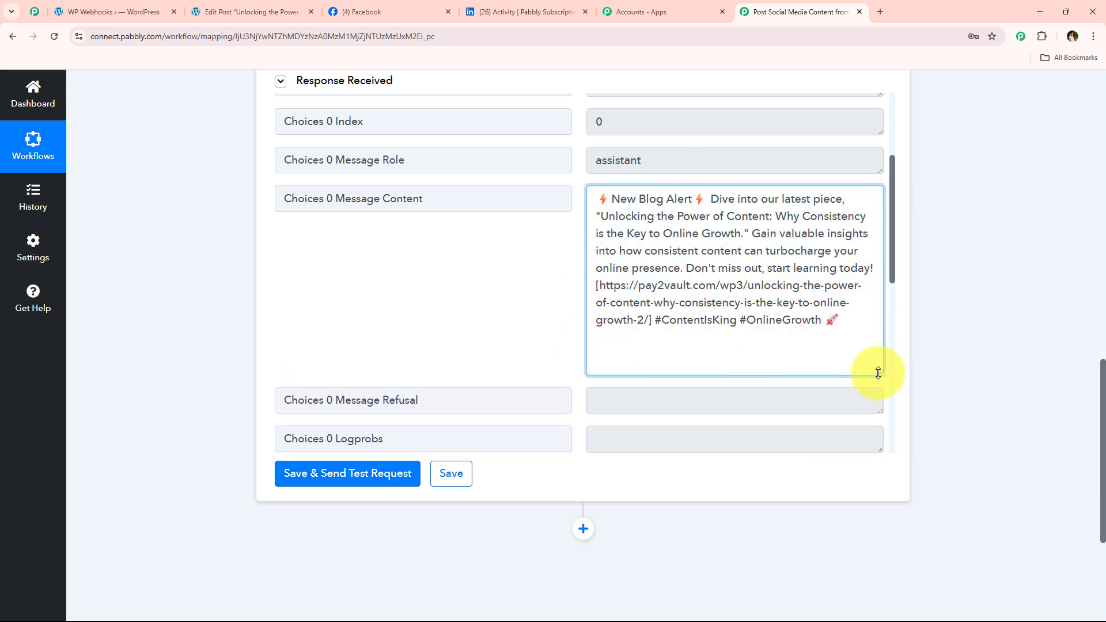
drag(878, 373, 876, 338)
click(233, 320)
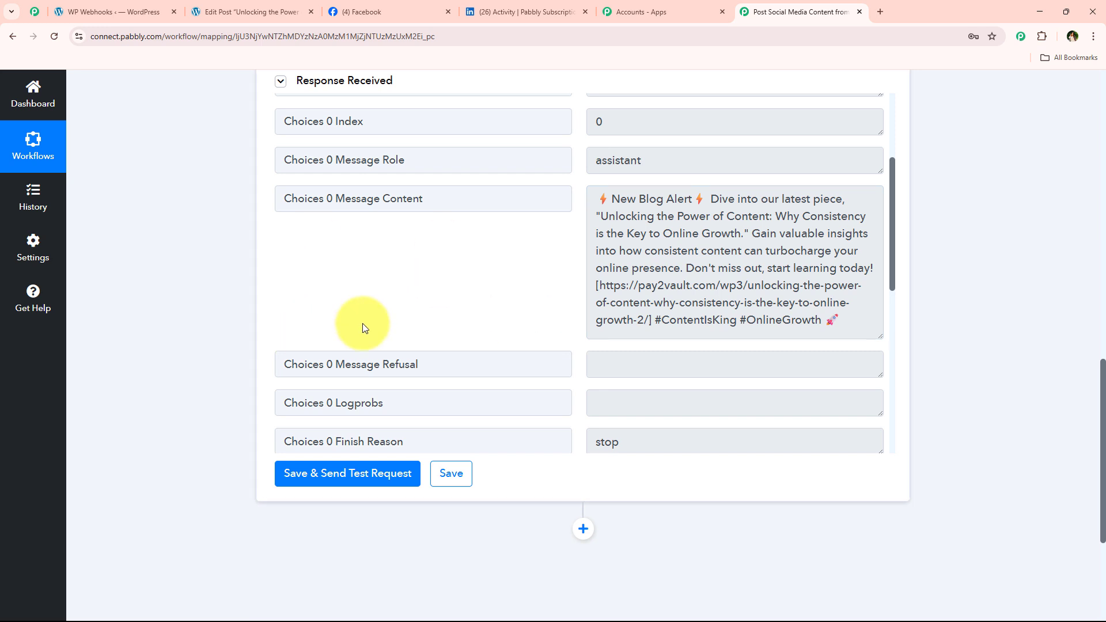
Add a third workflow step using Facebook Pages with the action event Create Page Post
scroll(201, 380, up, 1)
scroll(271, 420, down, 5)
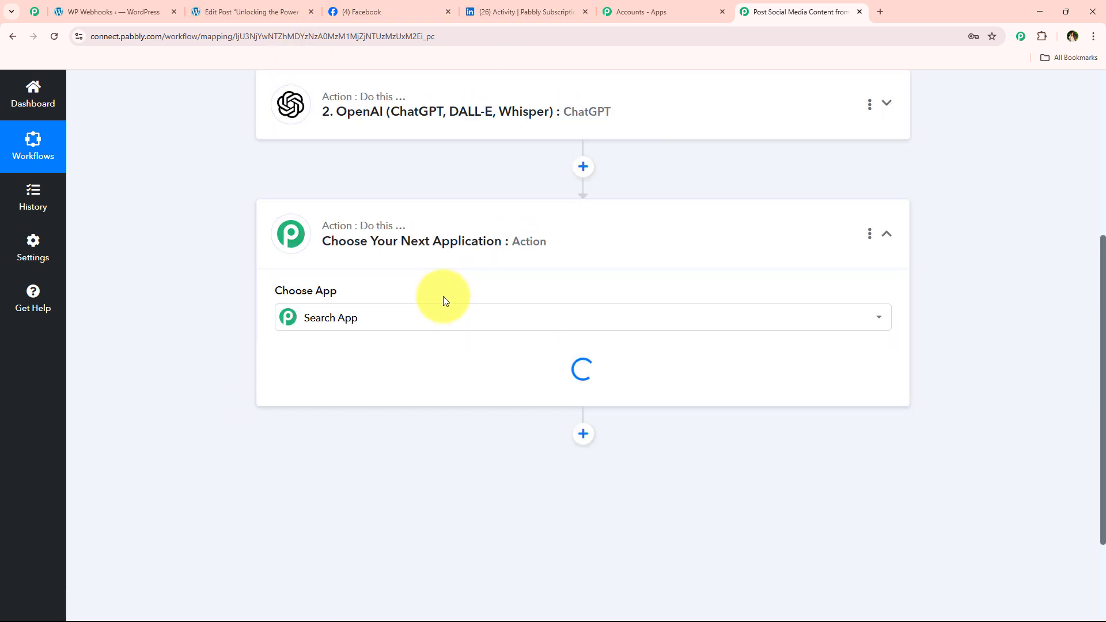
text(Fac)
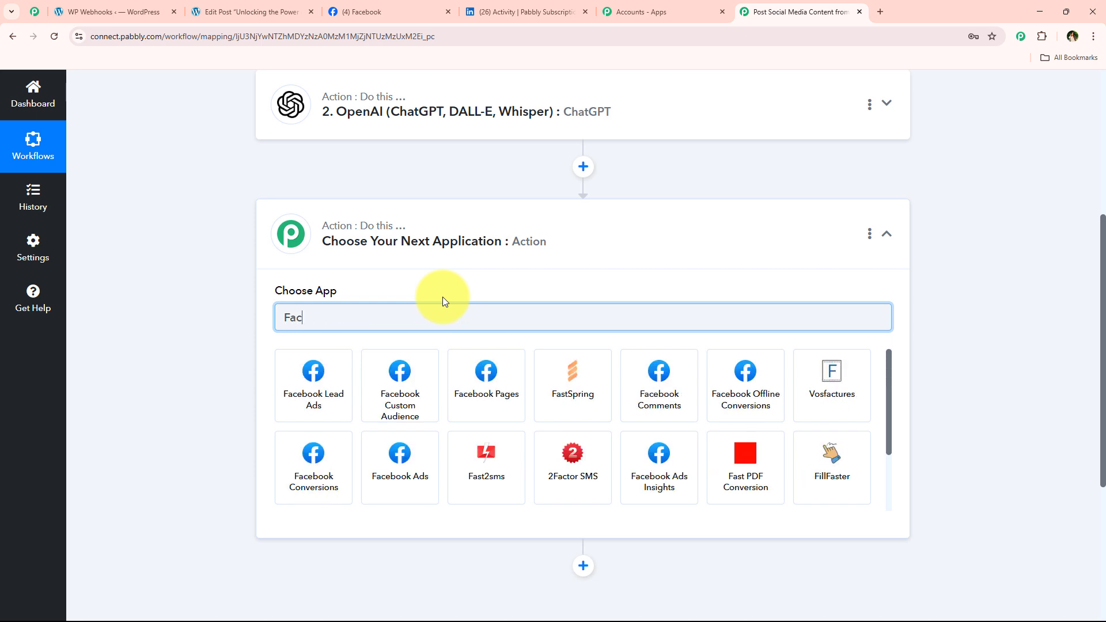
click(458, 387)
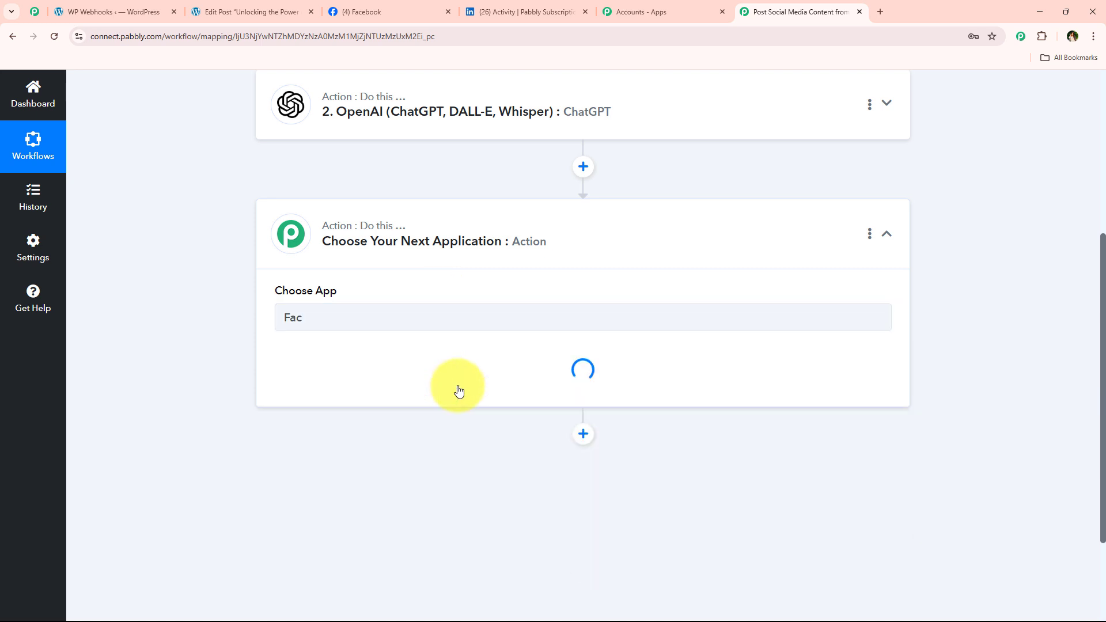
click(353, 378)
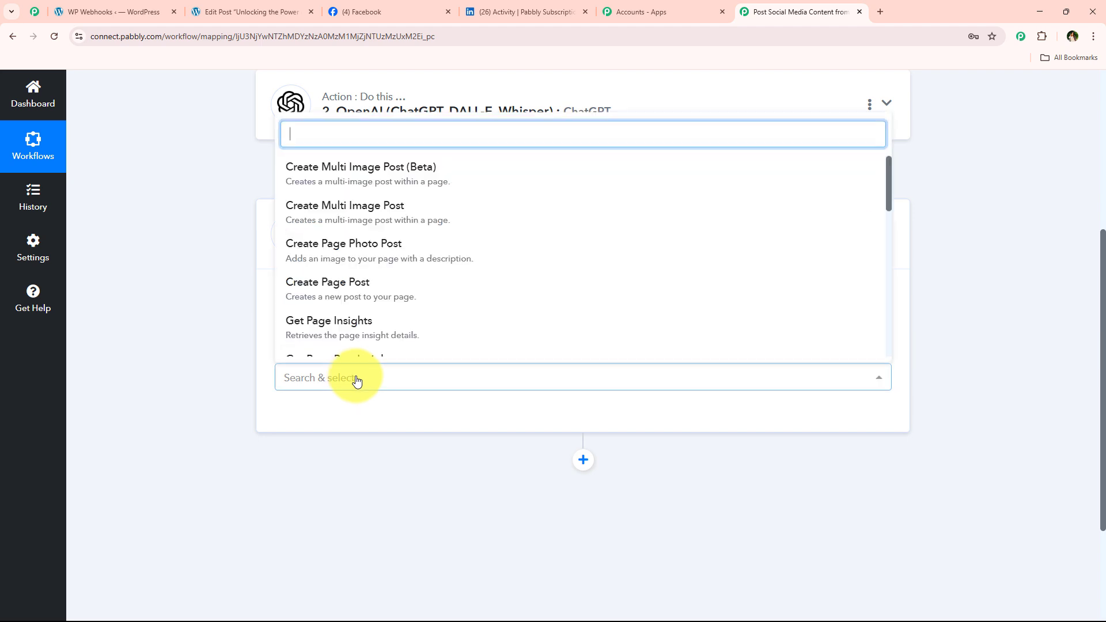
scroll(381, 232, down, 1)
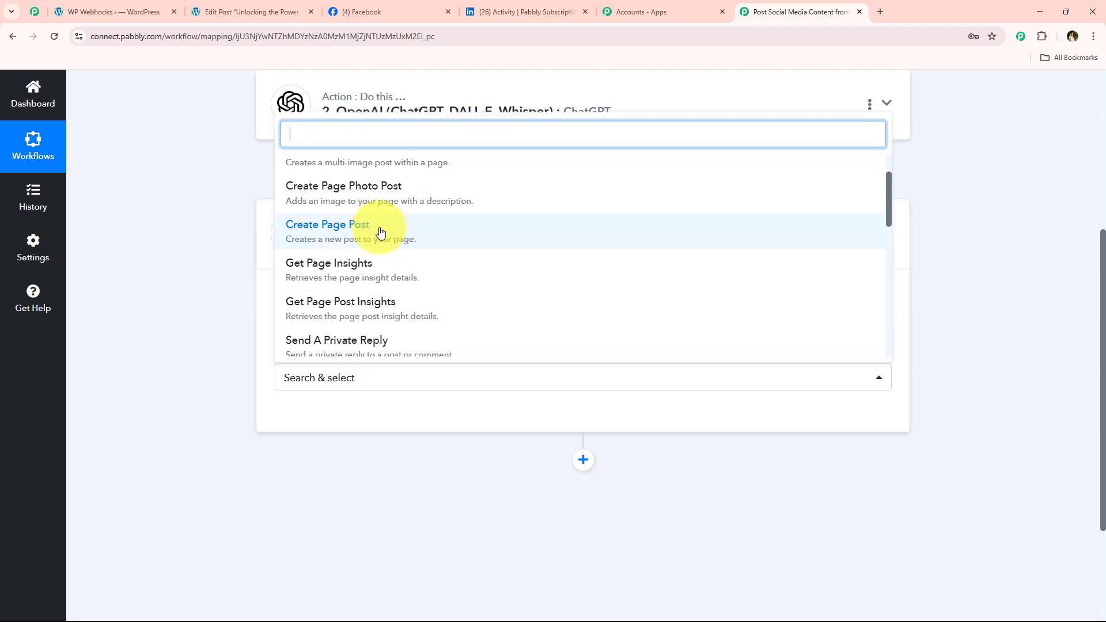
click(381, 232)
Connect the Facebook Pages step through a new connection named Facebook Pages #23, authorizing with the previously logged-in account, and save it
click(320, 414)
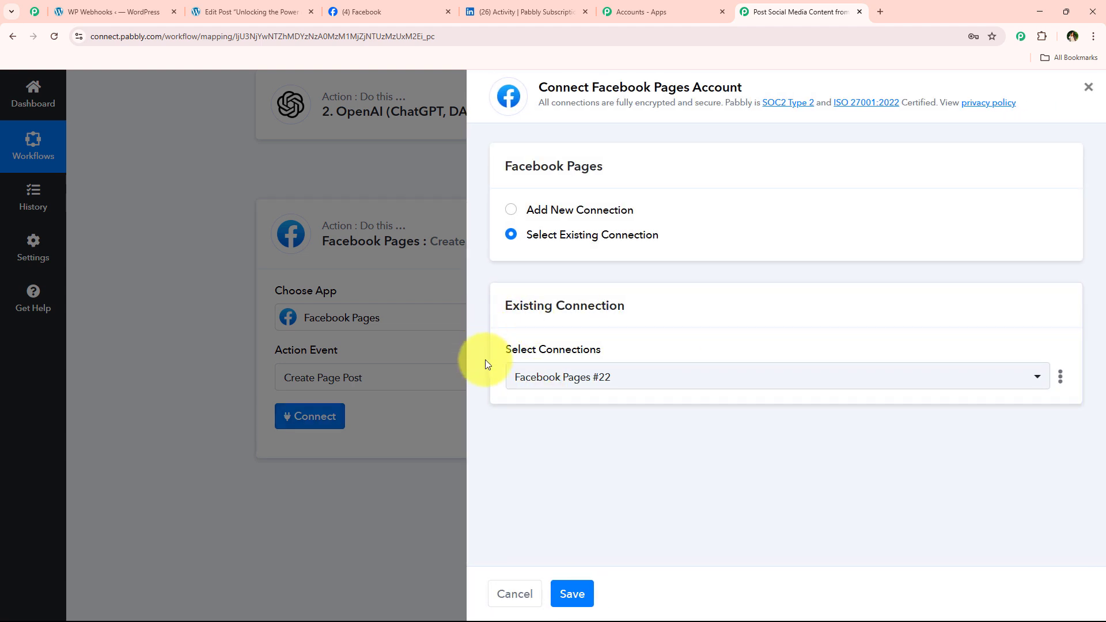
click(601, 209)
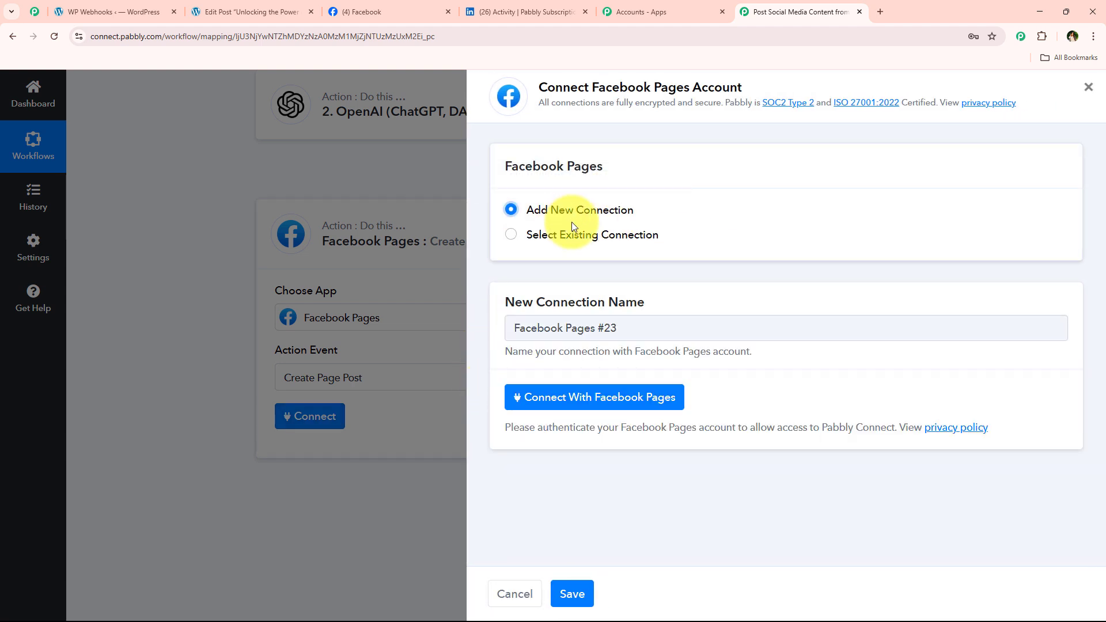
click(637, 395)
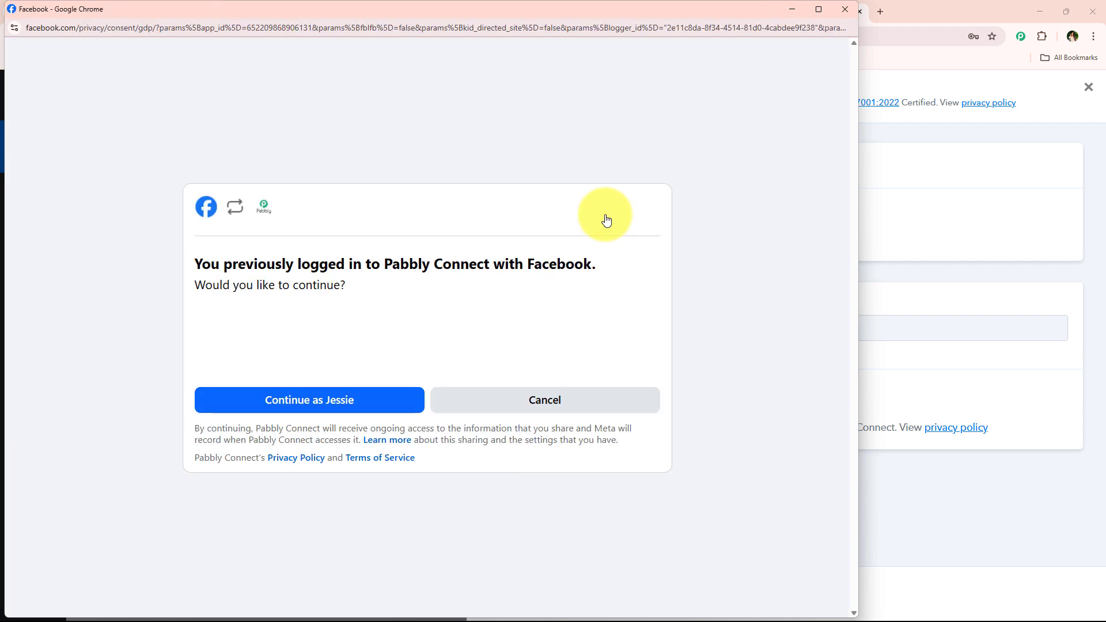
click(338, 401)
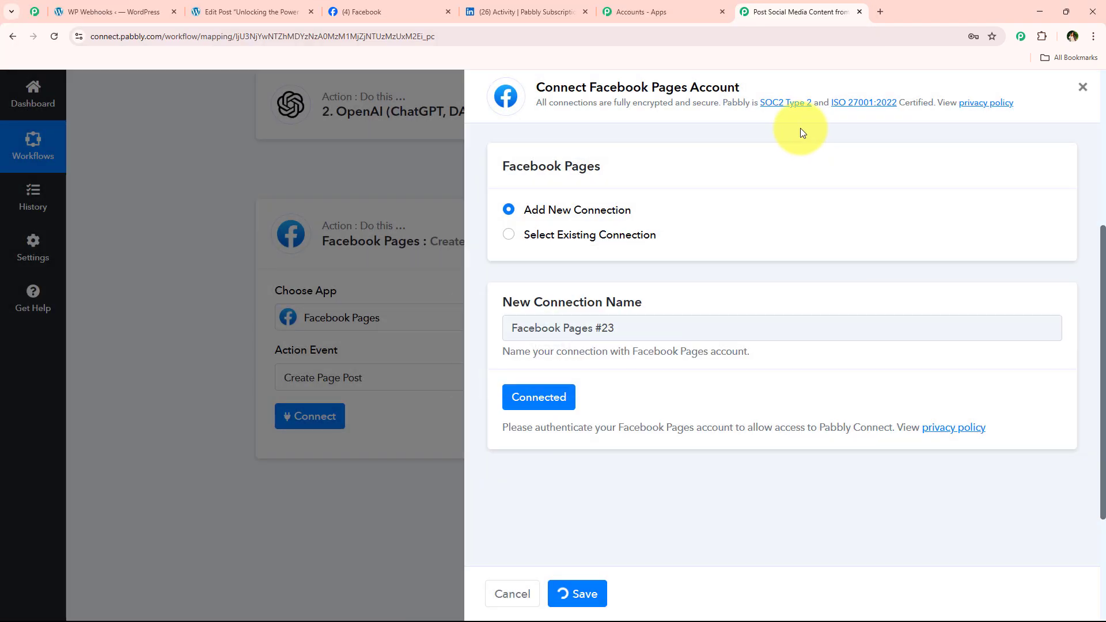
Set the Facebook page for the post to Digital Dynamics
scroll(234, 407, down, 4)
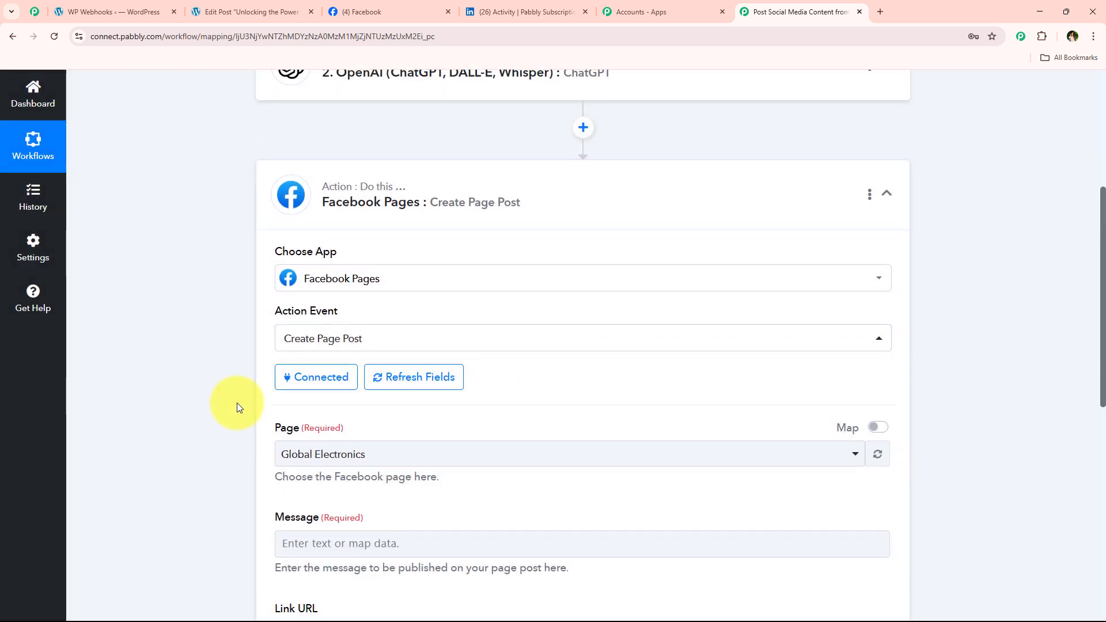
click(284, 268)
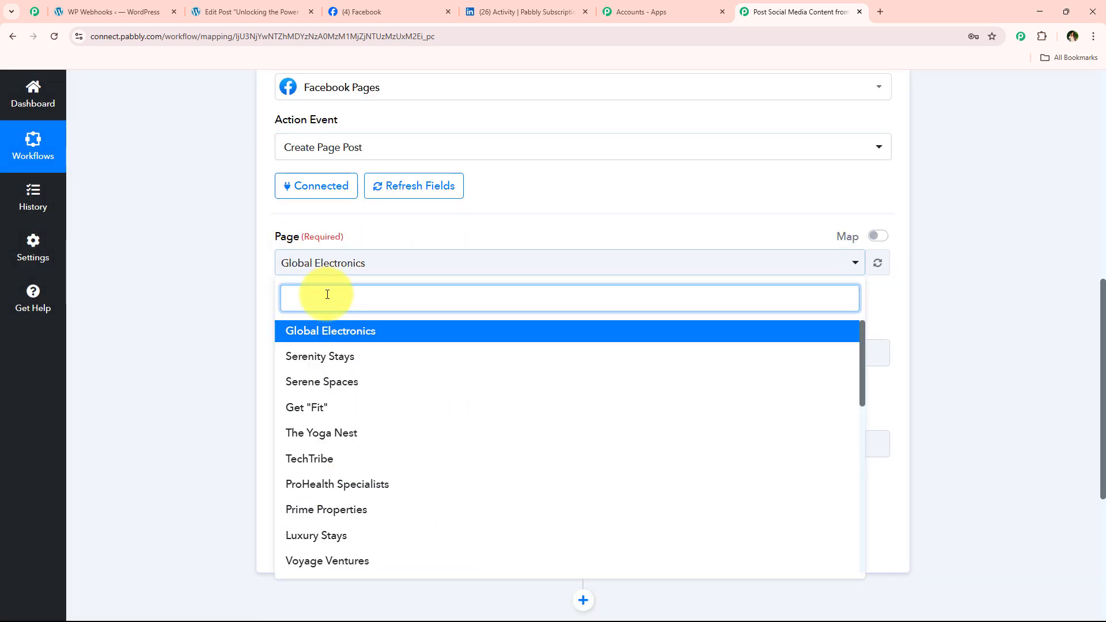
text(di)
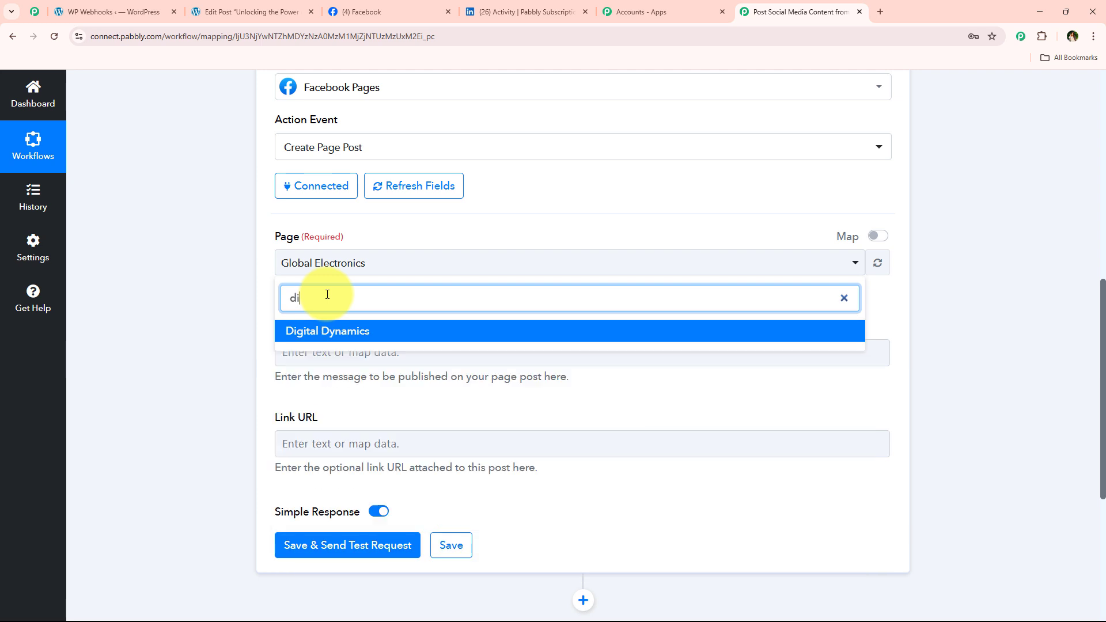
click(291, 331)
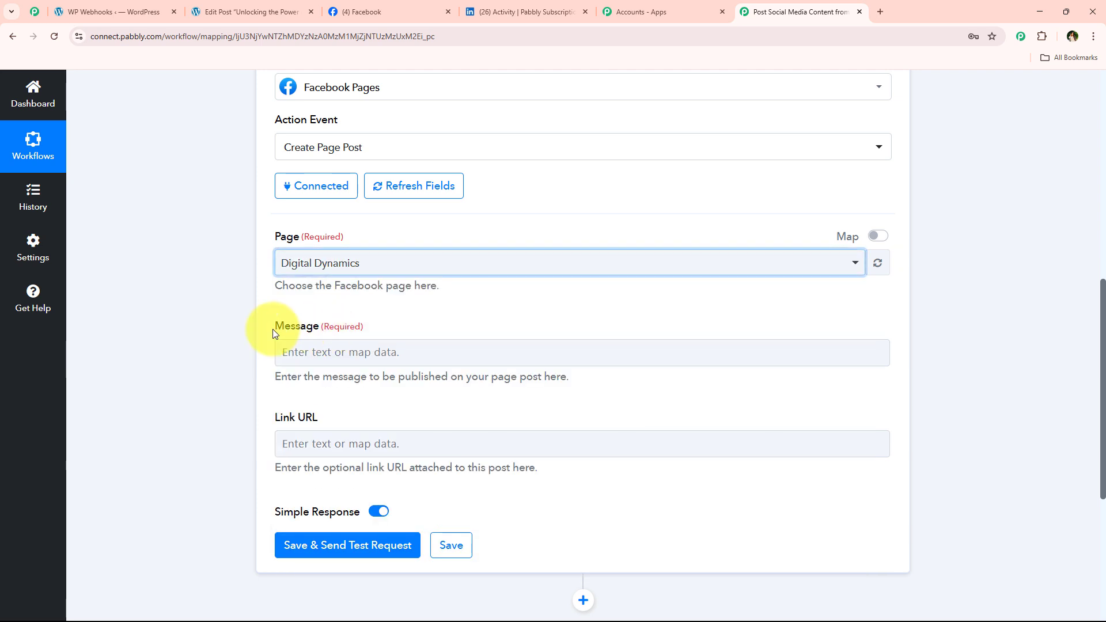
Map the Facebook post's Message to the ChatGPT step's Choices 0 Message Content
scroll(172, 299, down, 2)
click(439, 236)
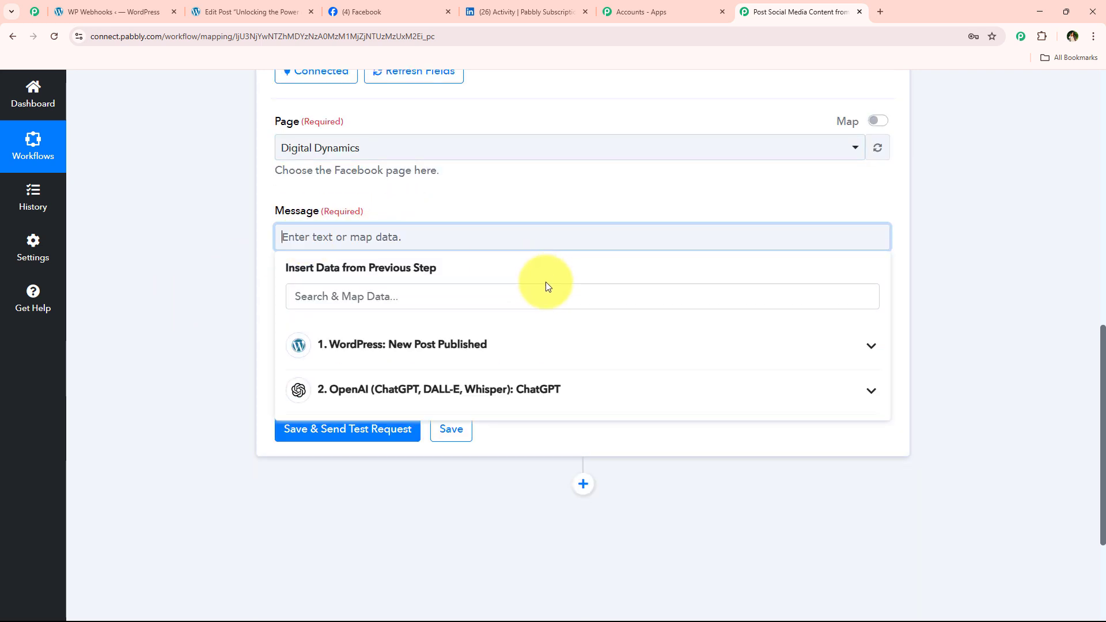
click(480, 391)
scroll(469, 439, down, 4)
click(740, 353)
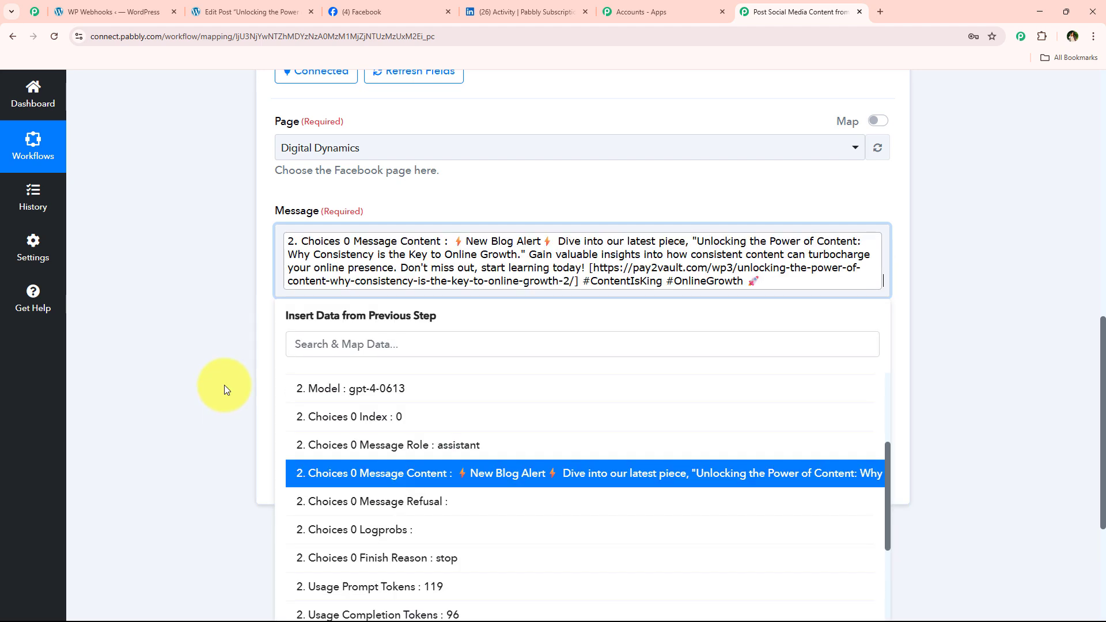
click(223, 385)
Save the Facebook Pages step with a test request, review its response, and collapse the step
click(304, 465)
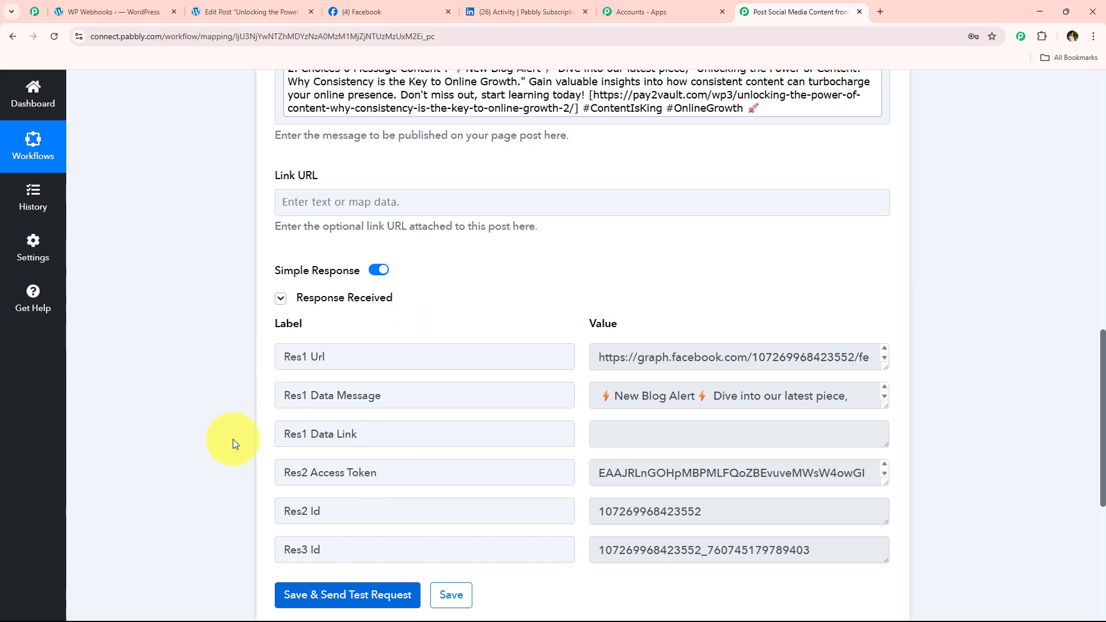
middle_click(236, 492)
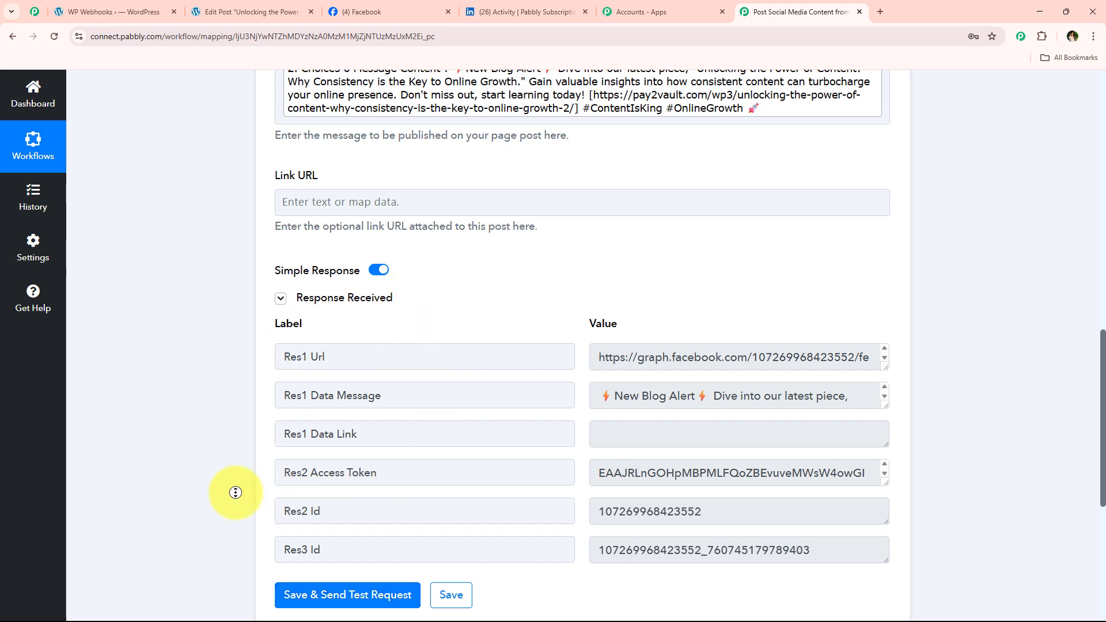
scroll(222, 425, up, 15)
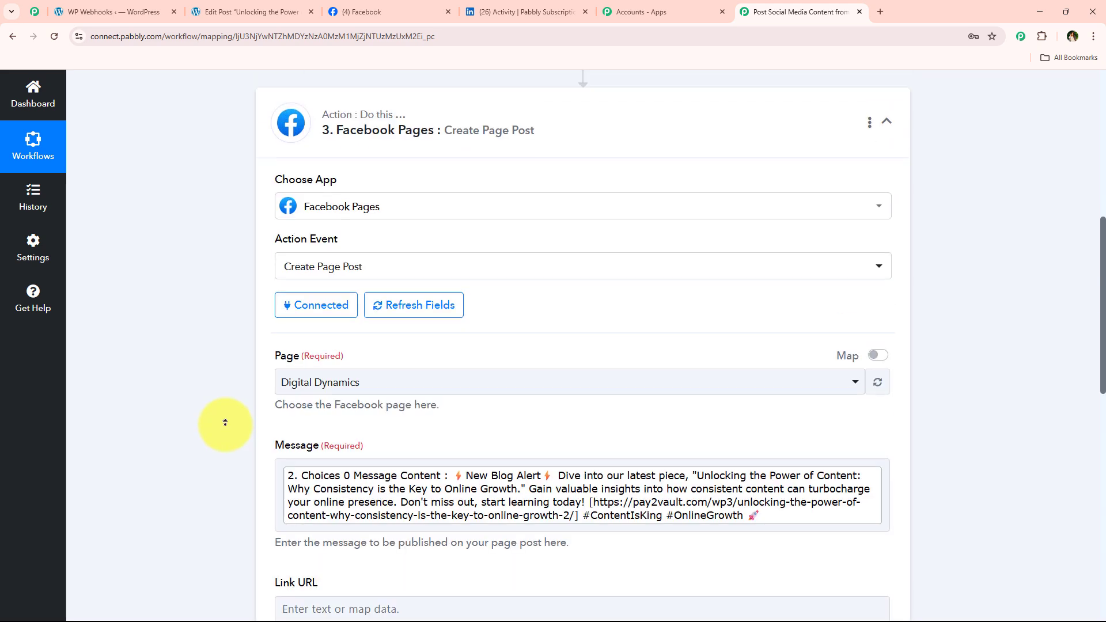
click(384, 433)
Refresh the Digital Dynamics Facebook page, check its newest post, and open the post's blog link to verify it
click(387, 8)
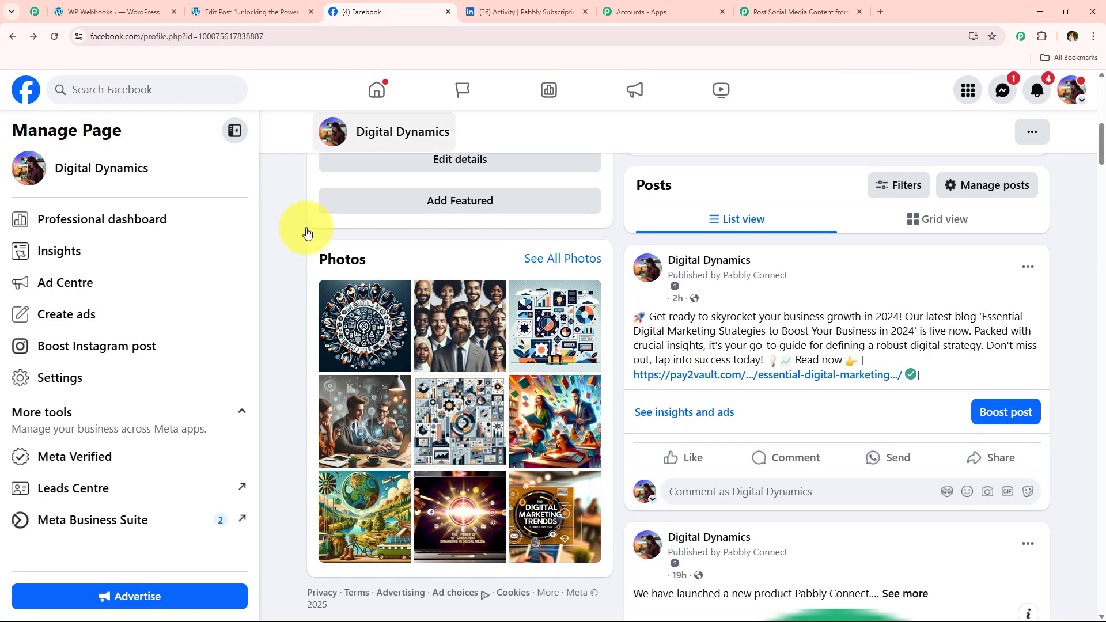
click(54, 36)
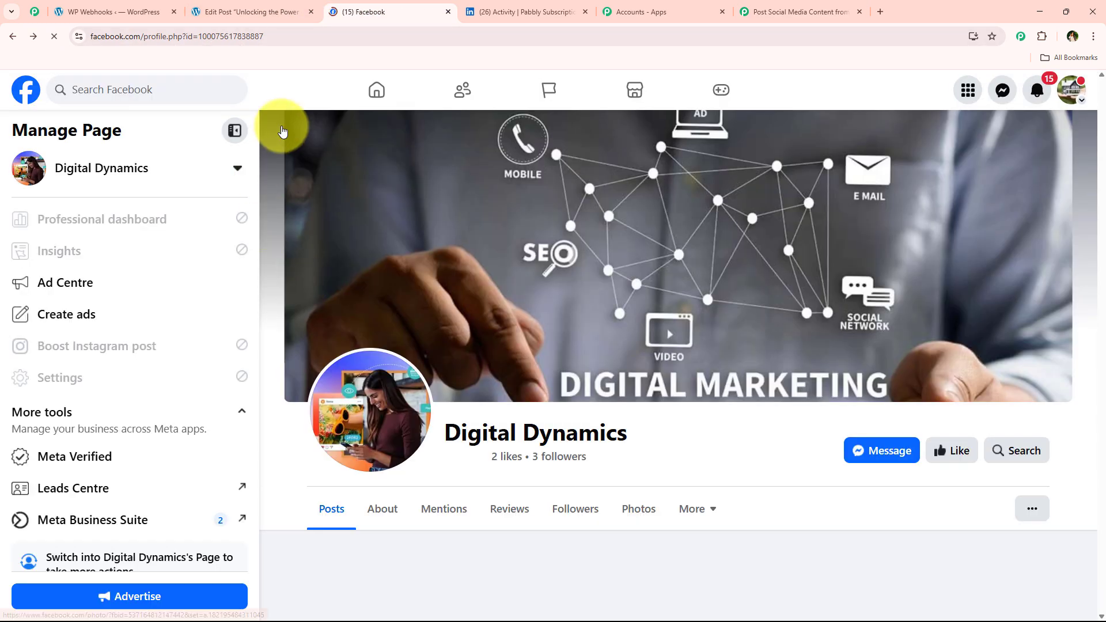
scroll(562, 236, down, 4)
scroll(563, 238, down, 4)
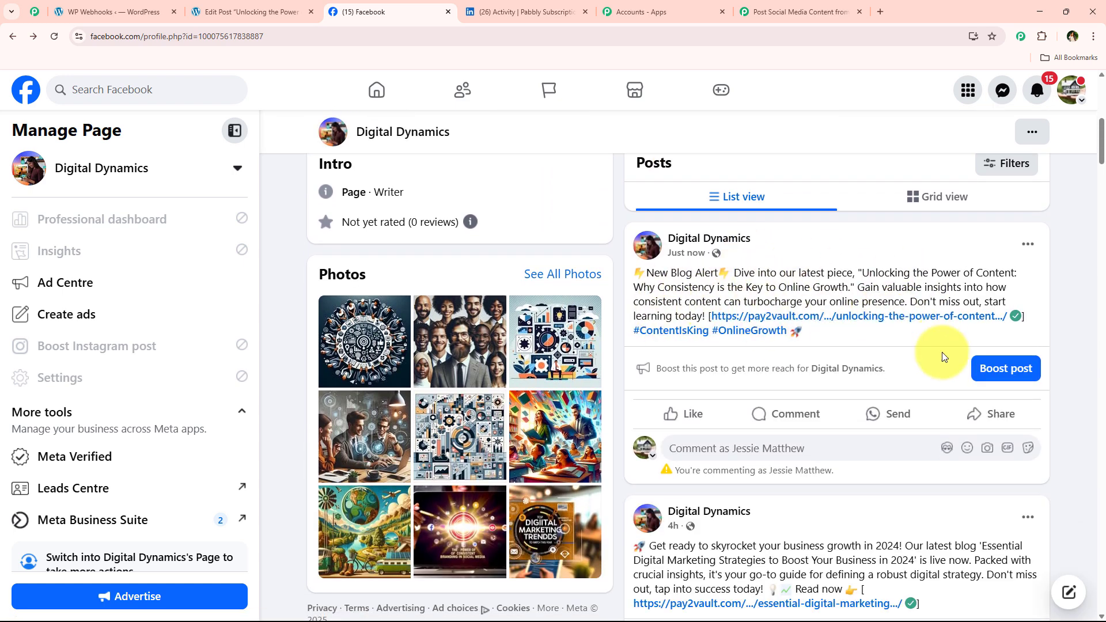
click(943, 322)
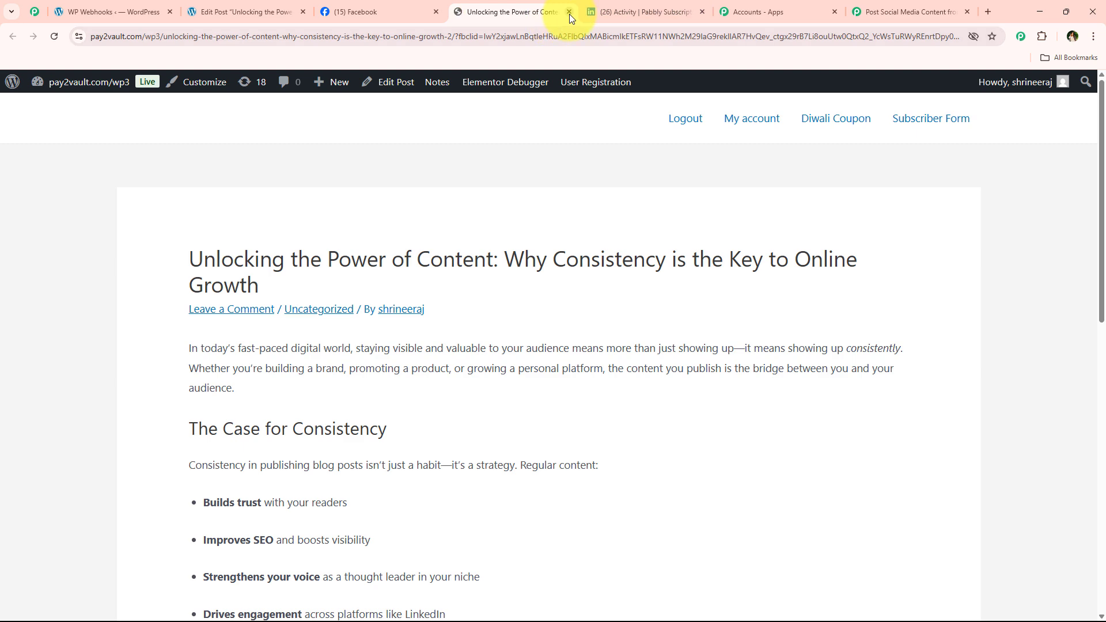
click(569, 12)
Back in Pabbly Connect, add a fourth workflow step using LinkedIn with the action event Share Simple Text
click(798, 11)
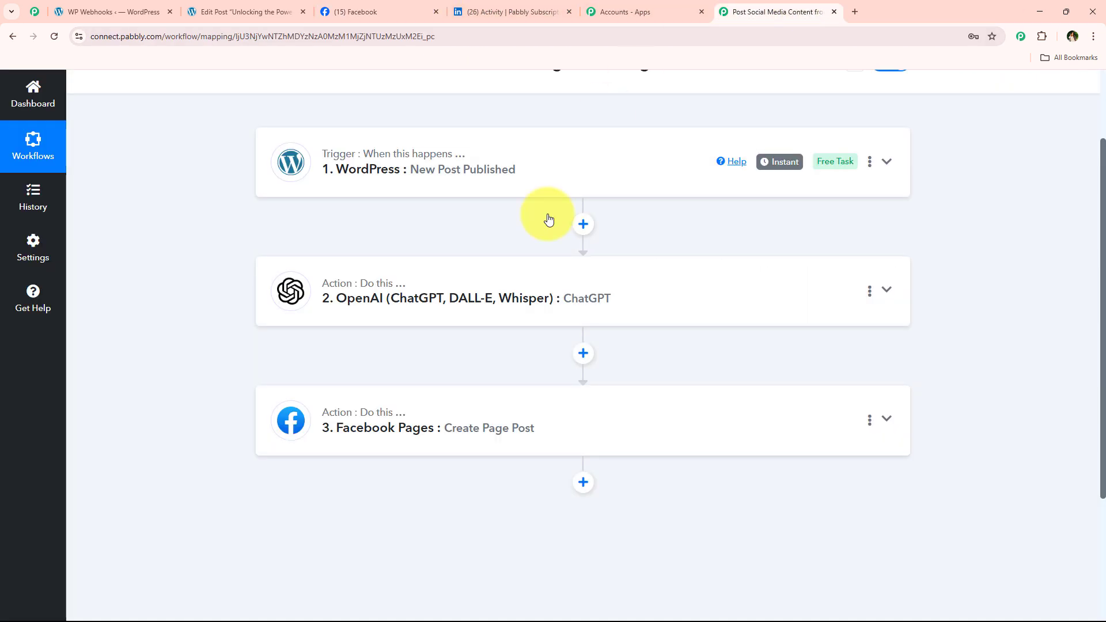
click(581, 489)
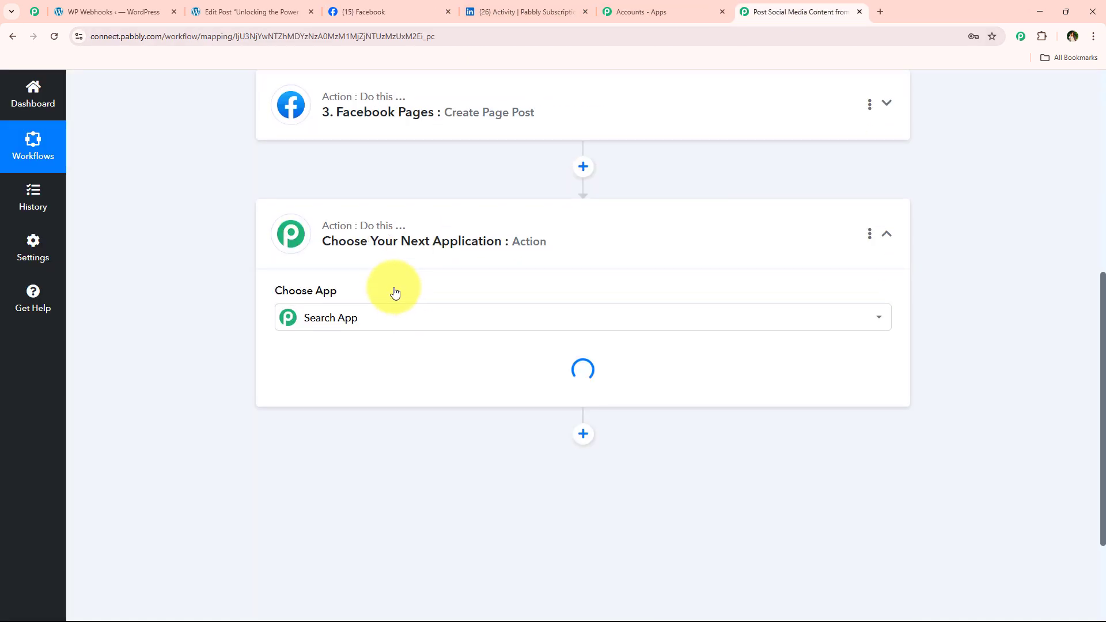
text(lin)
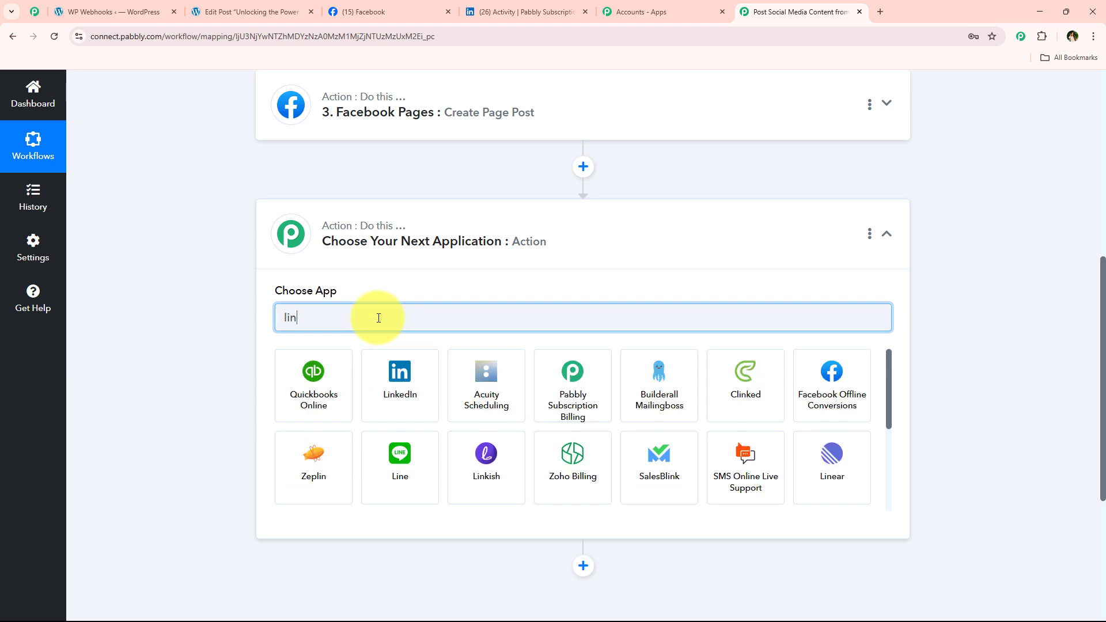
click(399, 374)
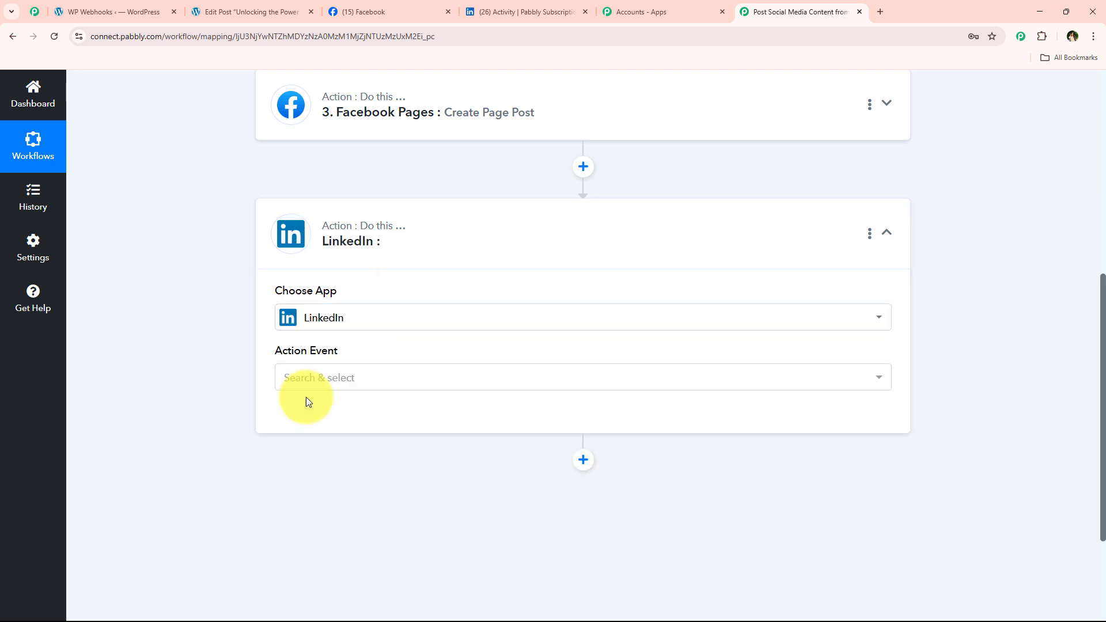
click(317, 380)
scroll(458, 192, down, 2)
click(339, 268)
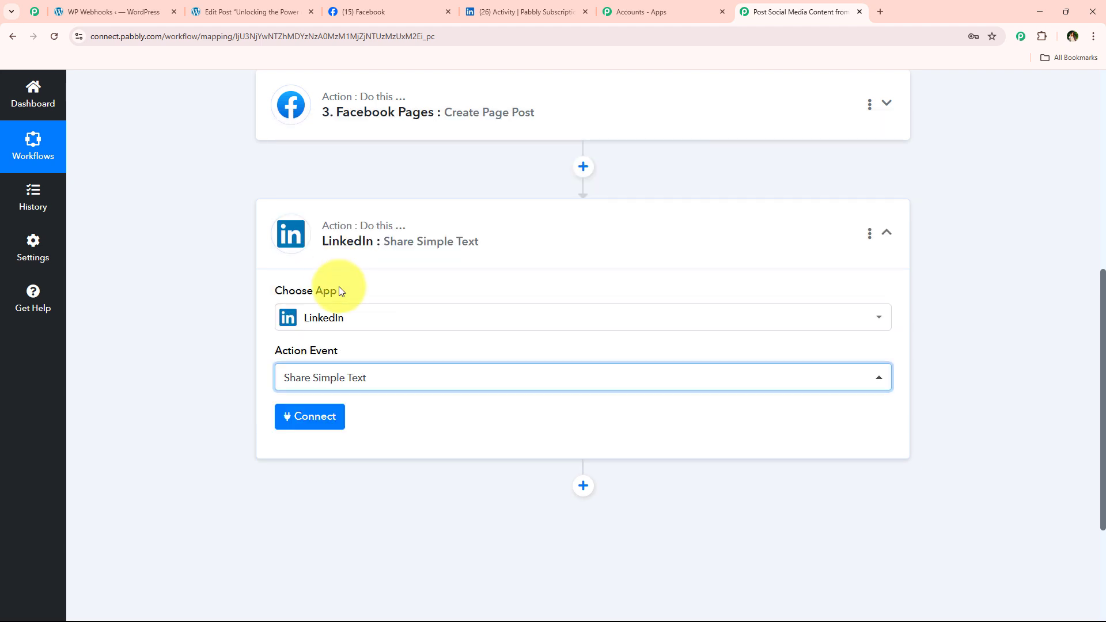
Connect the LinkedIn step through an existing connection and keep Pabbly as the author
click(327, 434)
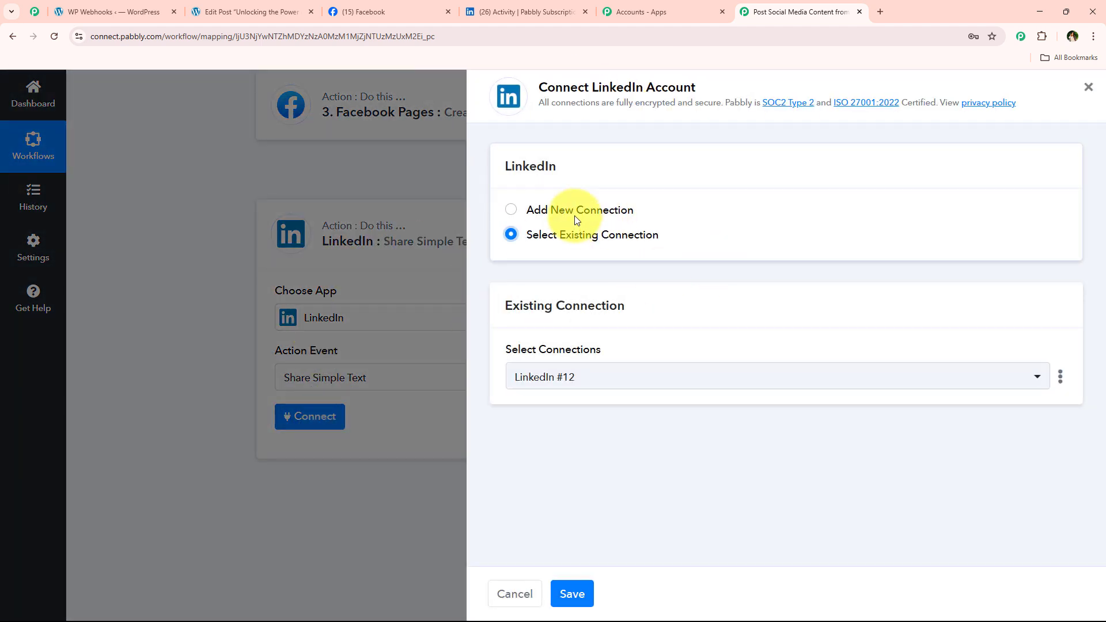
click(558, 213)
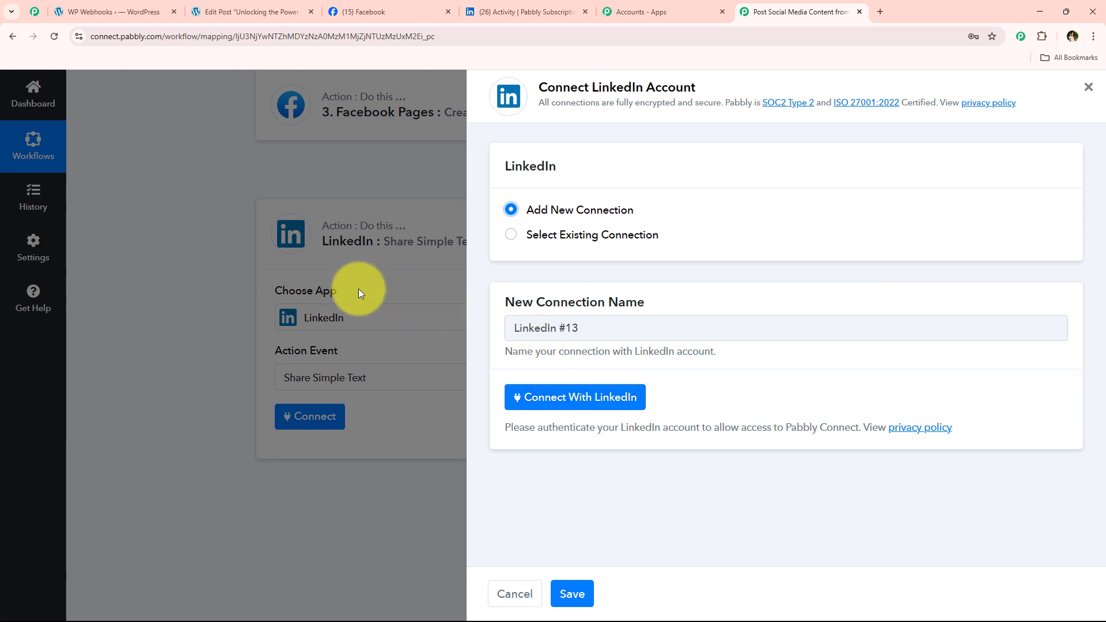
click(510, 235)
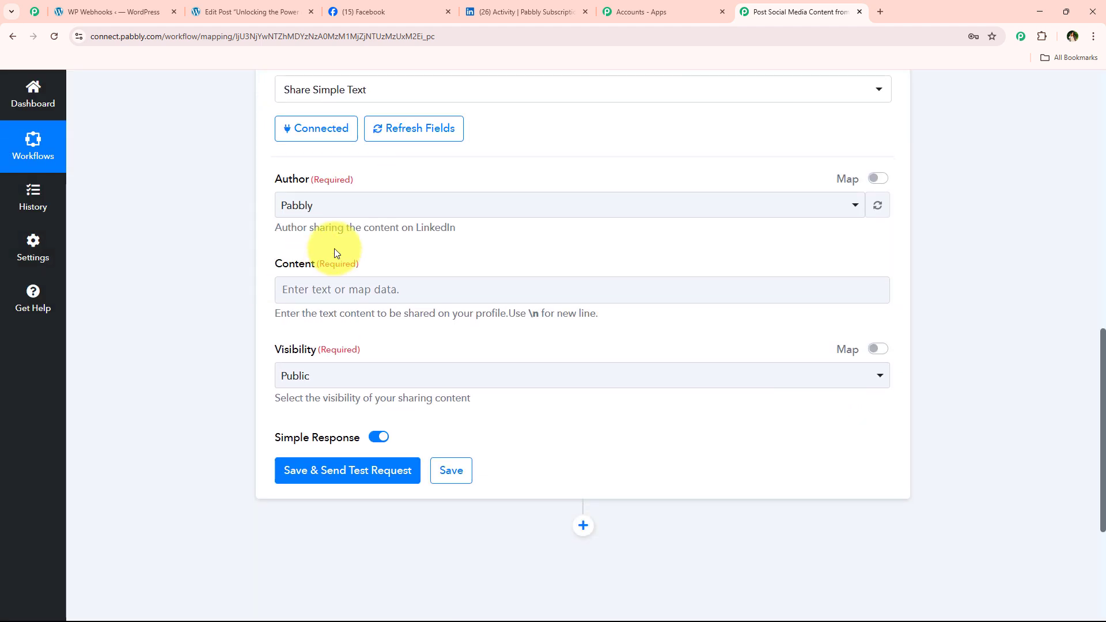
click(334, 208)
click(231, 265)
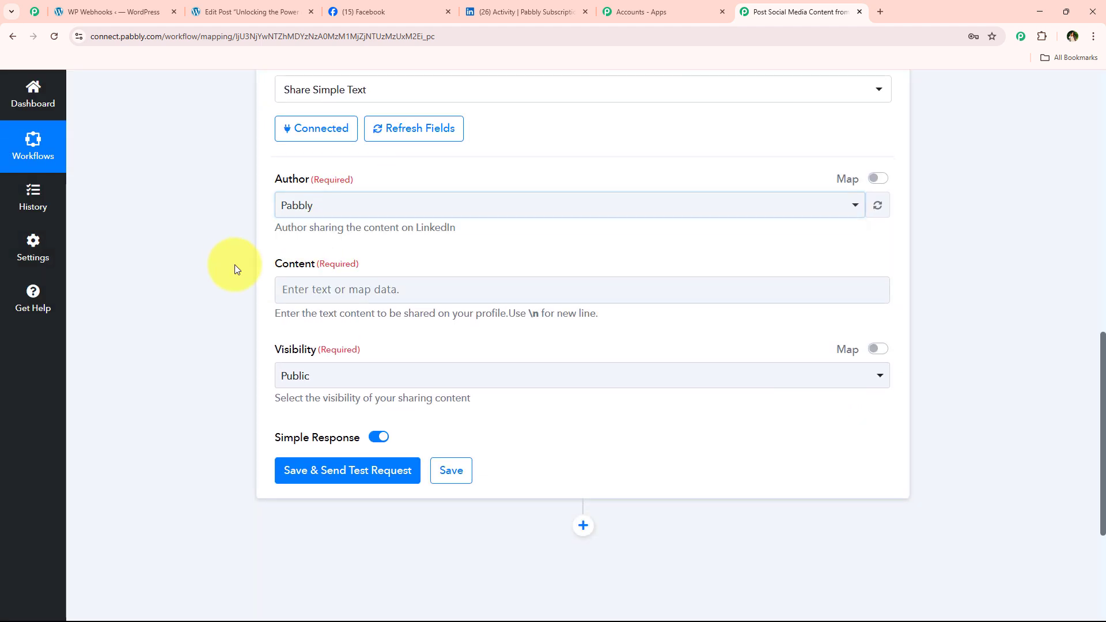
Map the LinkedIn Content to the ChatGPT step's Choices 0 Message Content and choose Public as the visibility
click(314, 286)
scroll(517, 330, down, 3)
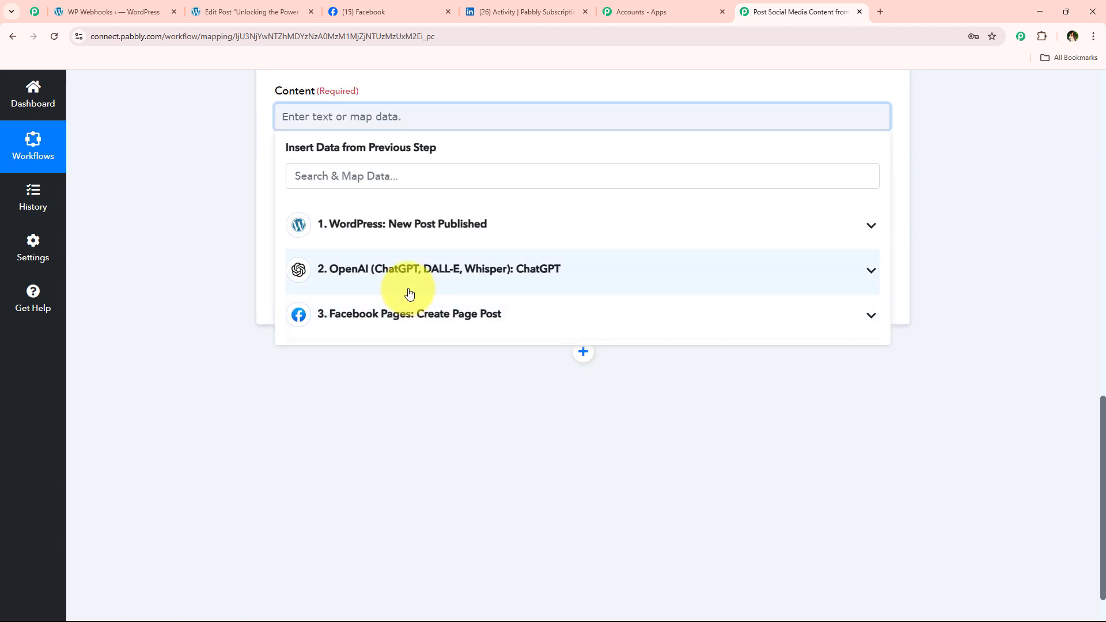
click(410, 270)
click(449, 410)
click(242, 282)
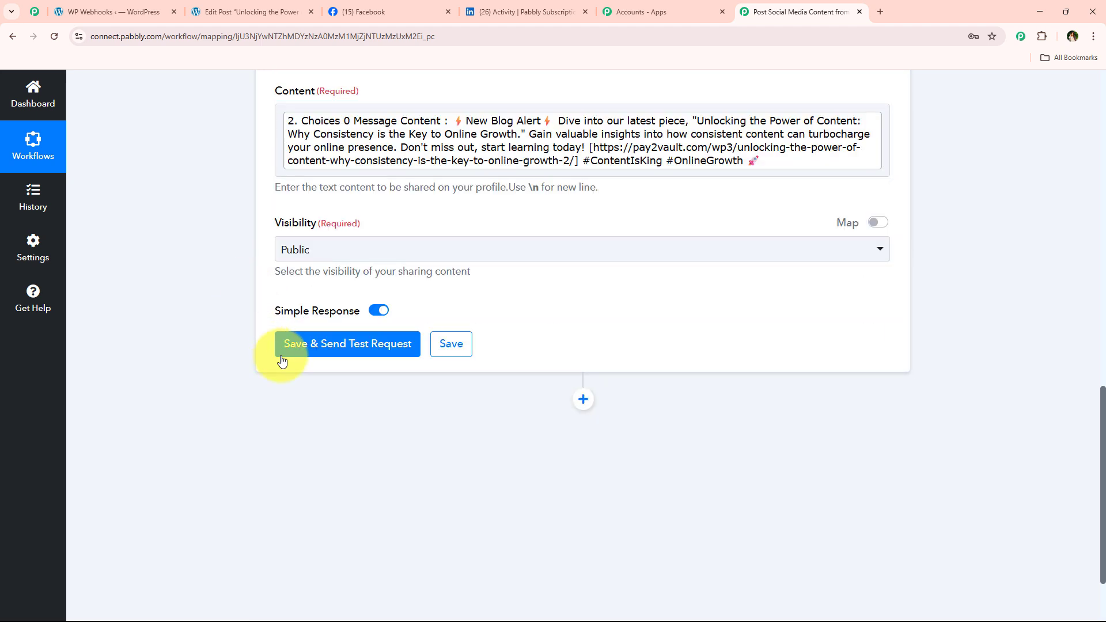
click(317, 252)
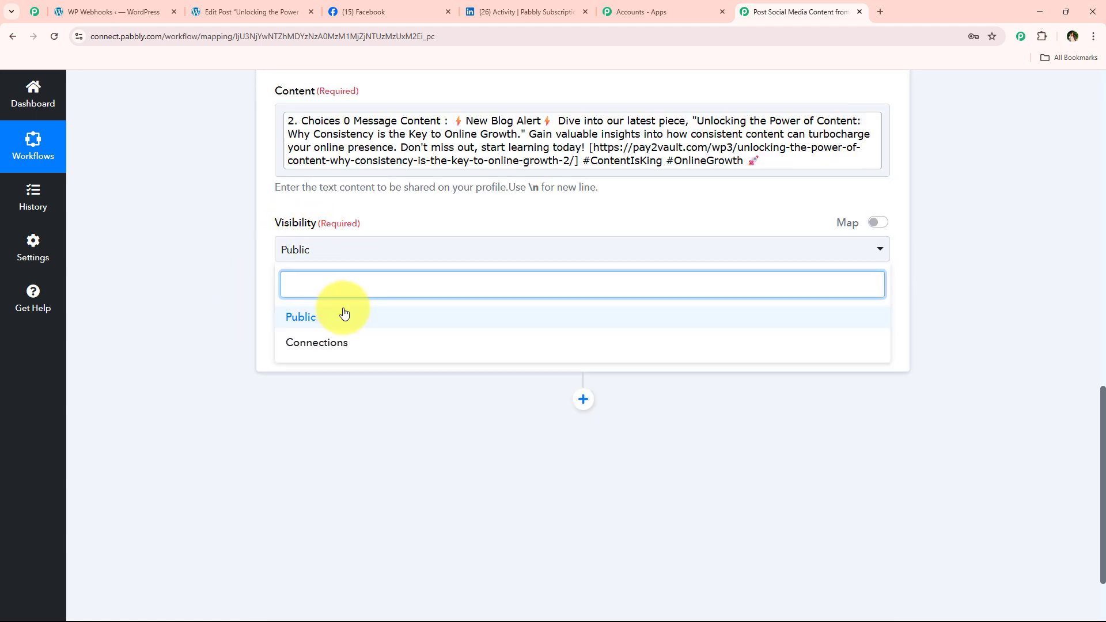
click(344, 315)
Save the LinkedIn step with a test request, review its response, and collapse the step
click(356, 350)
scroll(232, 416, down, 1)
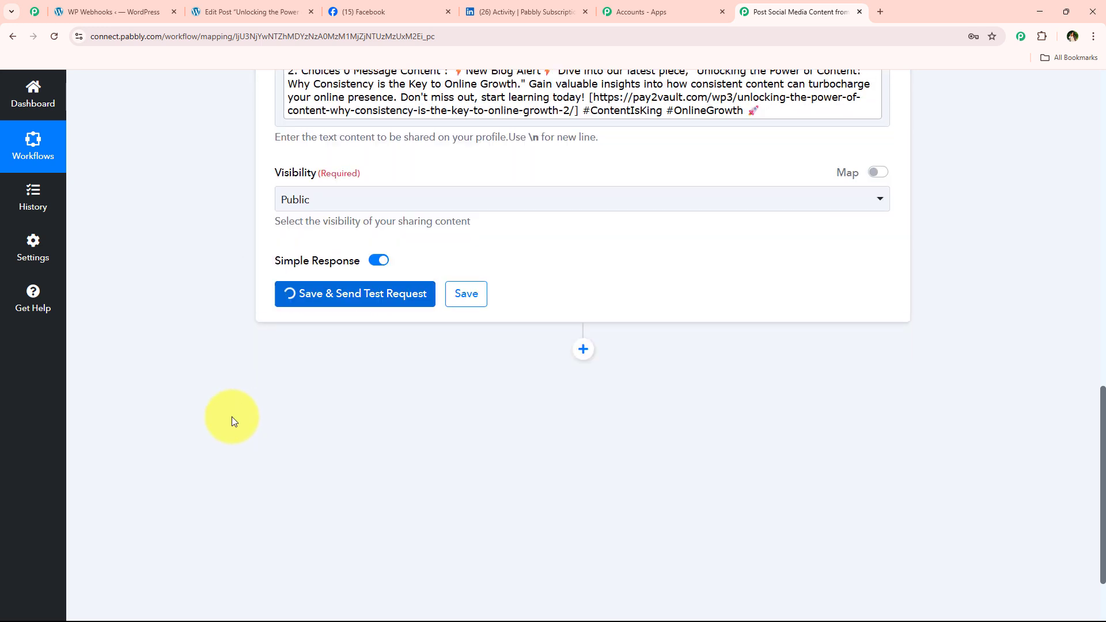
scroll(231, 416, down, 1)
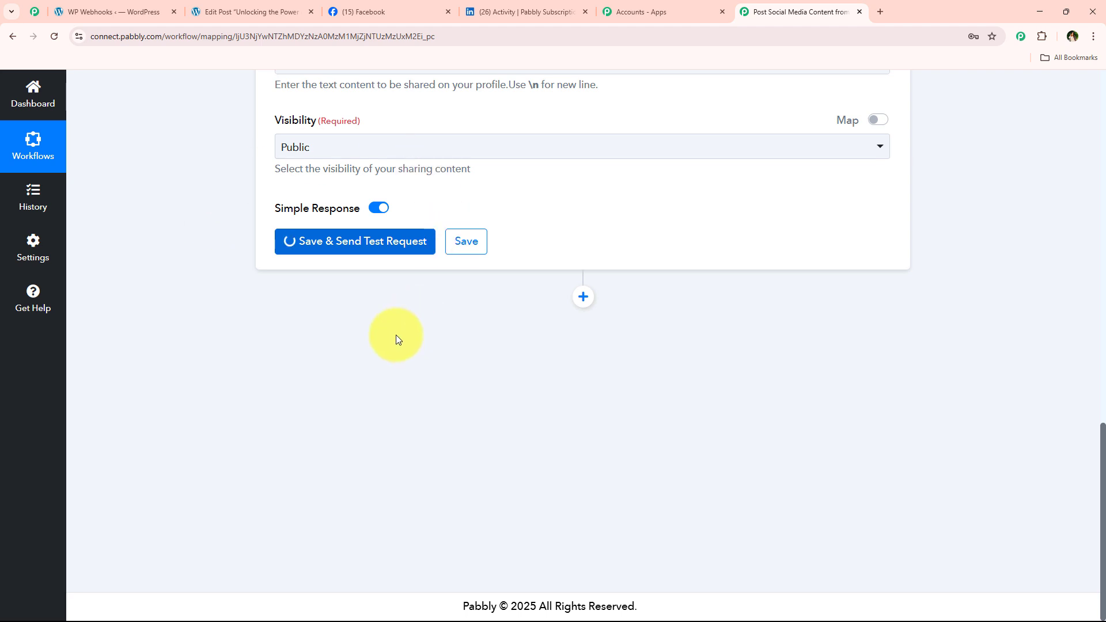
scroll(299, 349, up, 3)
scroll(170, 264, down, 1)
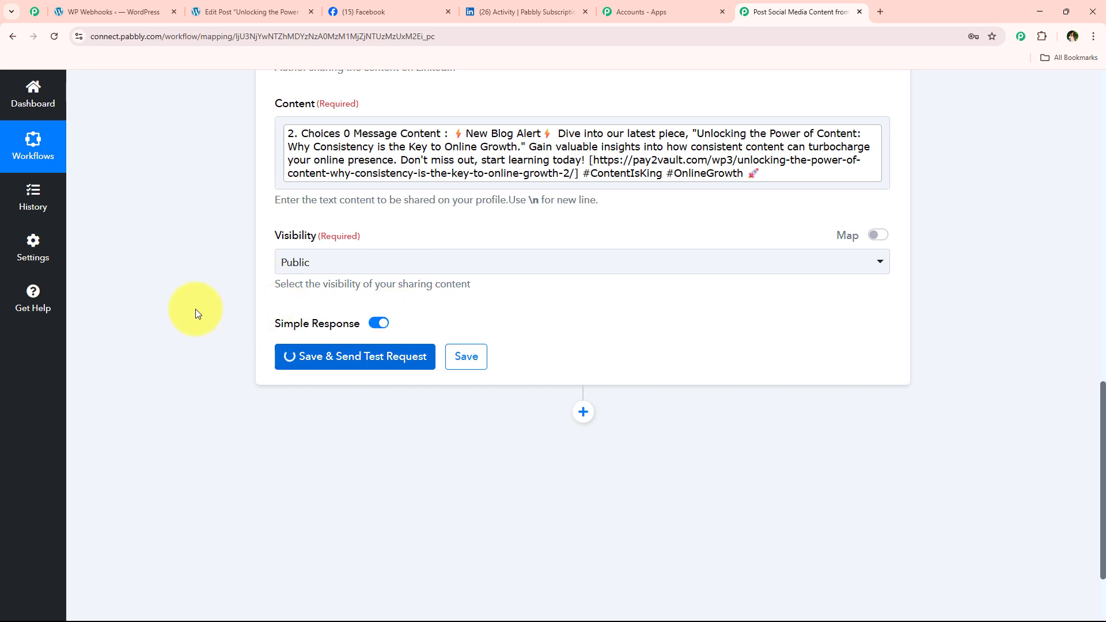
middle_click(199, 499)
scroll(210, 427, up, 9)
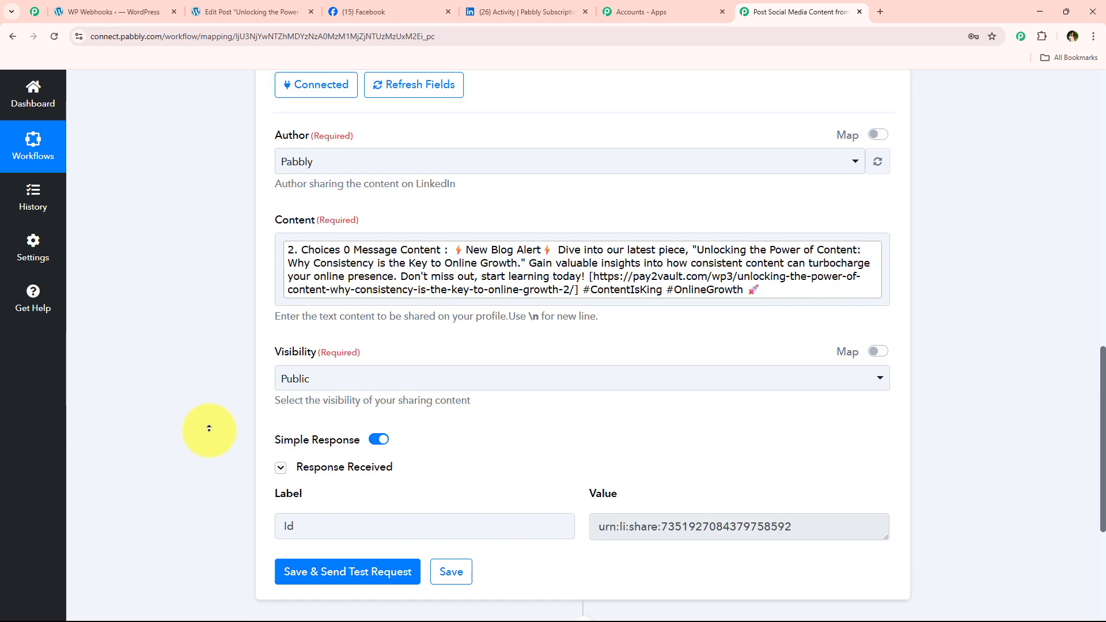
click(449, 344)
scroll(266, 439, up, 5)
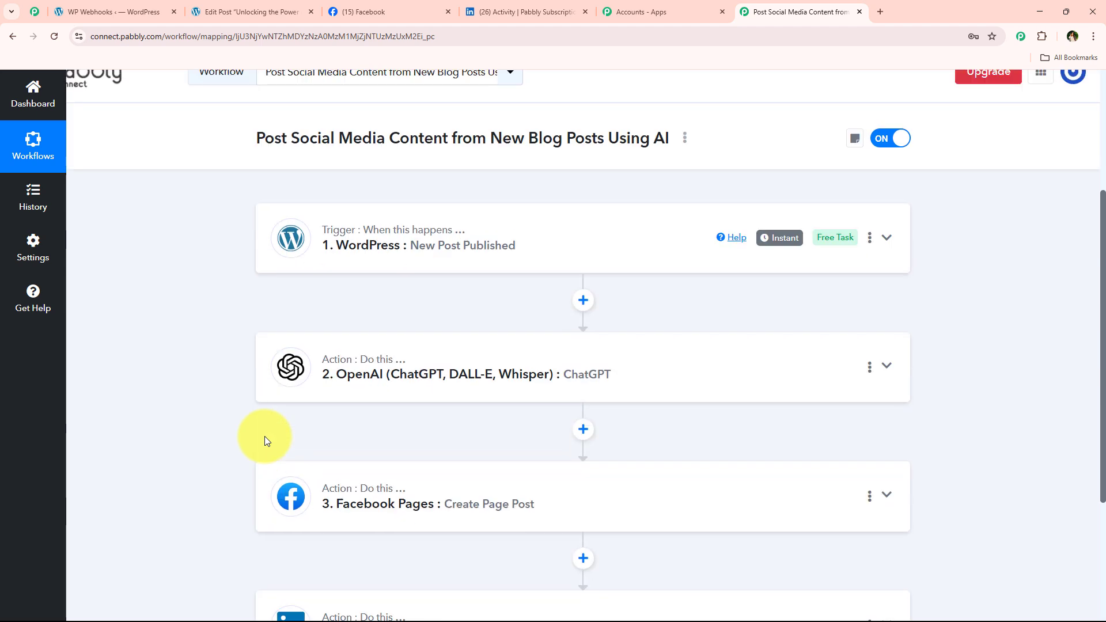
Refresh the LinkedIn activity page and expand the newest post to check its full text
click(542, 6)
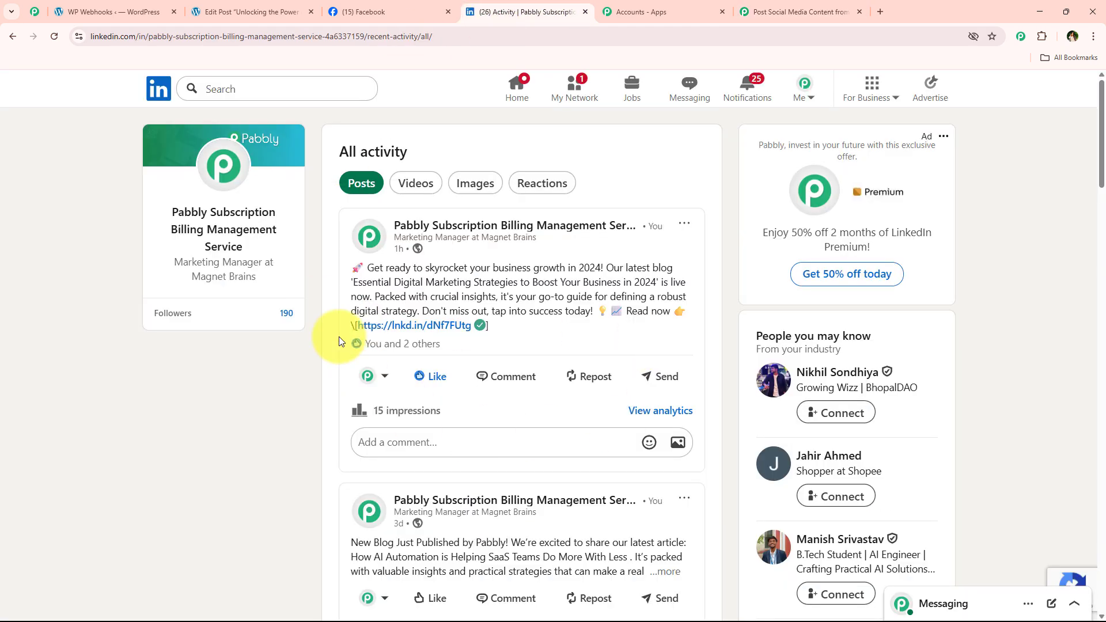
click(54, 36)
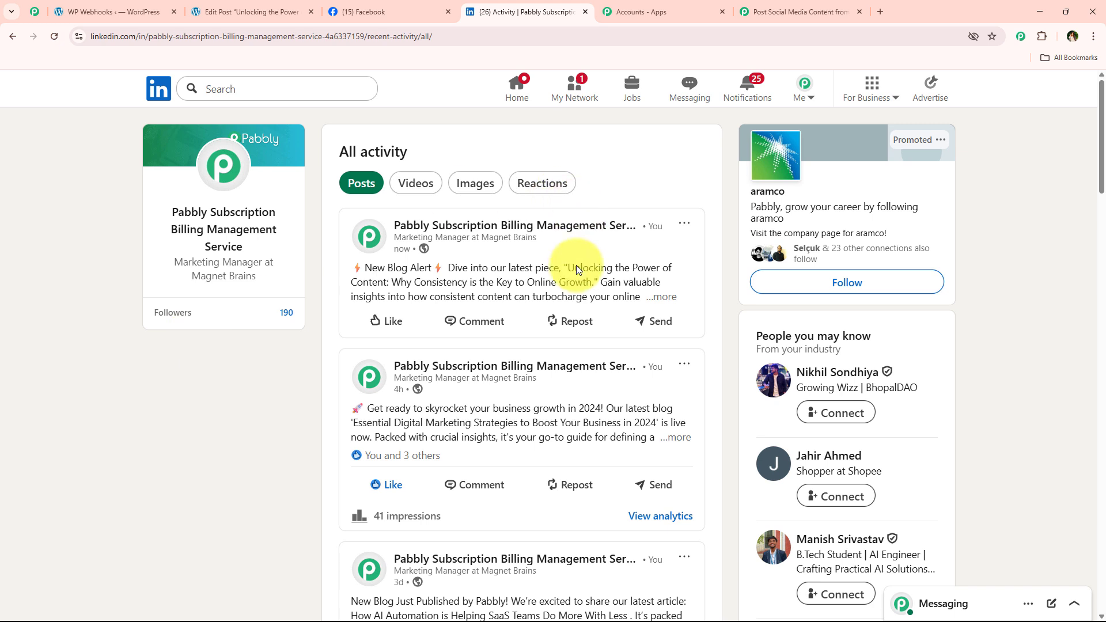
click(661, 297)
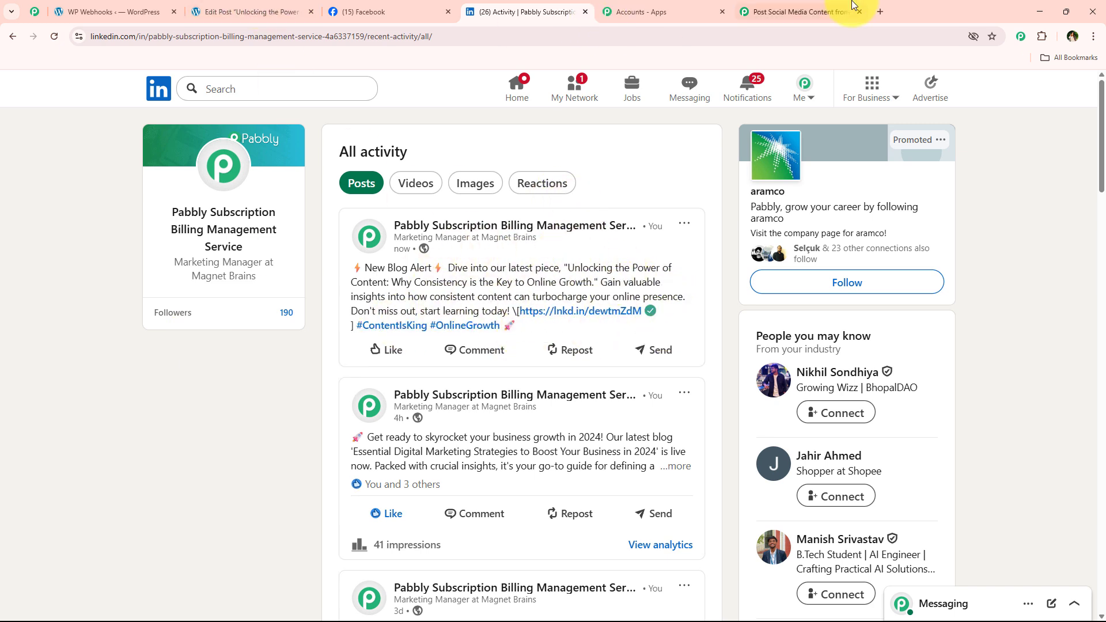
Review the complete workflow in Pabbly Connect alongside the source WordPress post and the published Facebook and LinkedIn posts
click(786, 20)
scroll(292, 425, down, 3)
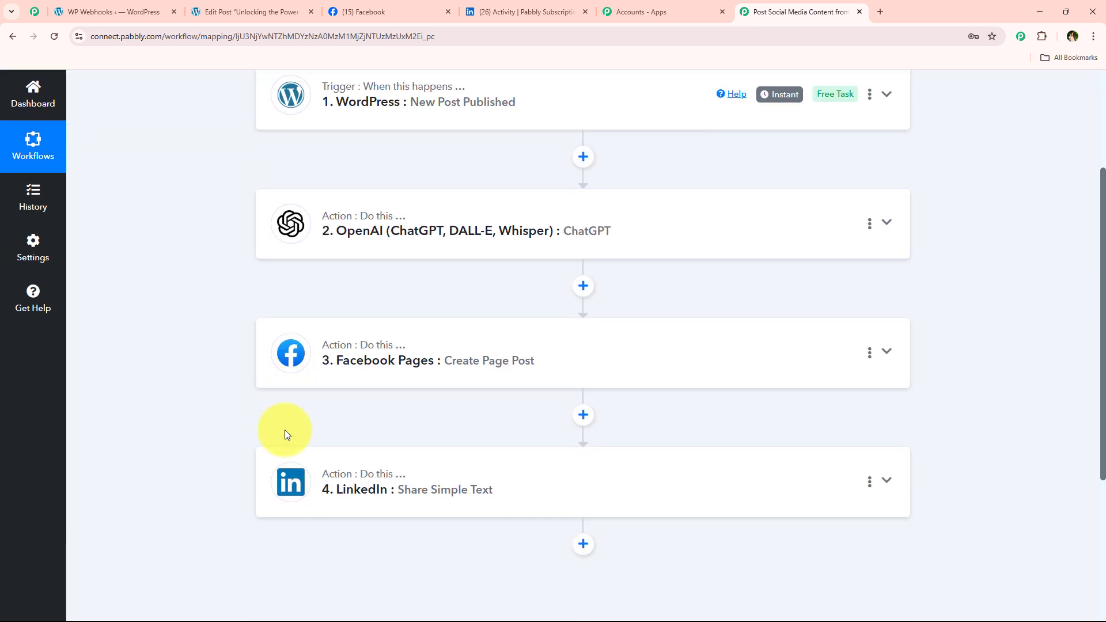
scroll(286, 434, up, 3)
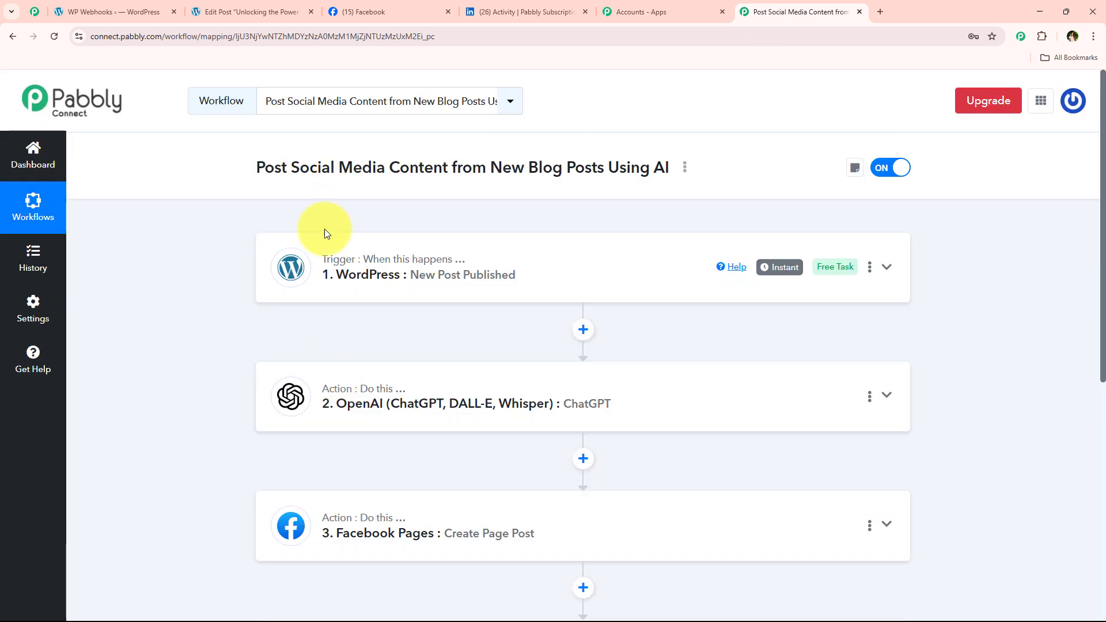
click(205, 10)
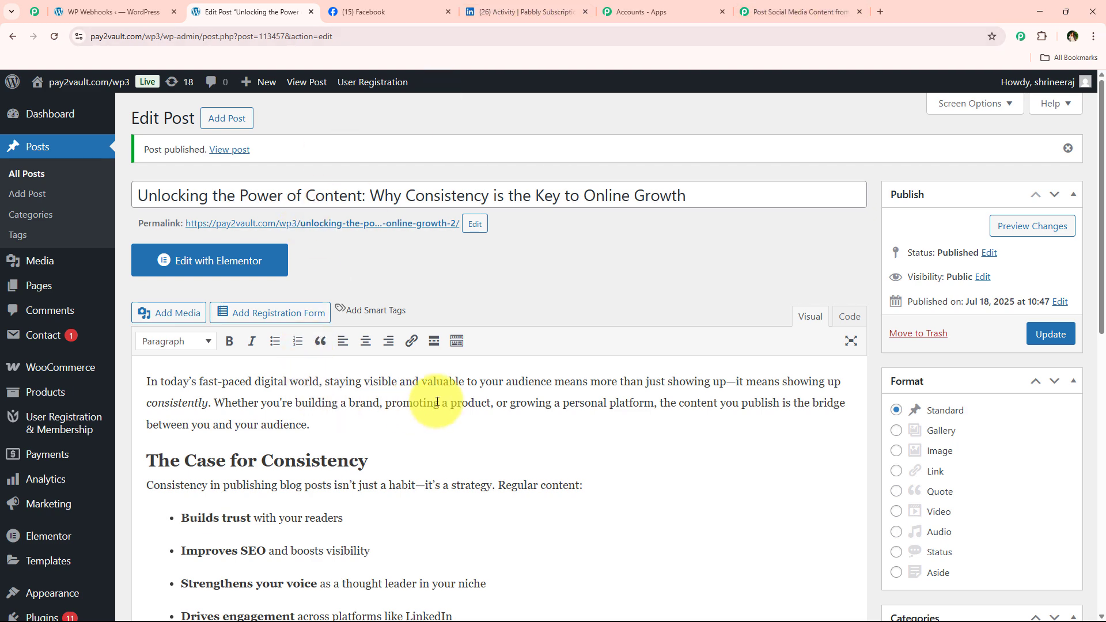
click(348, 13)
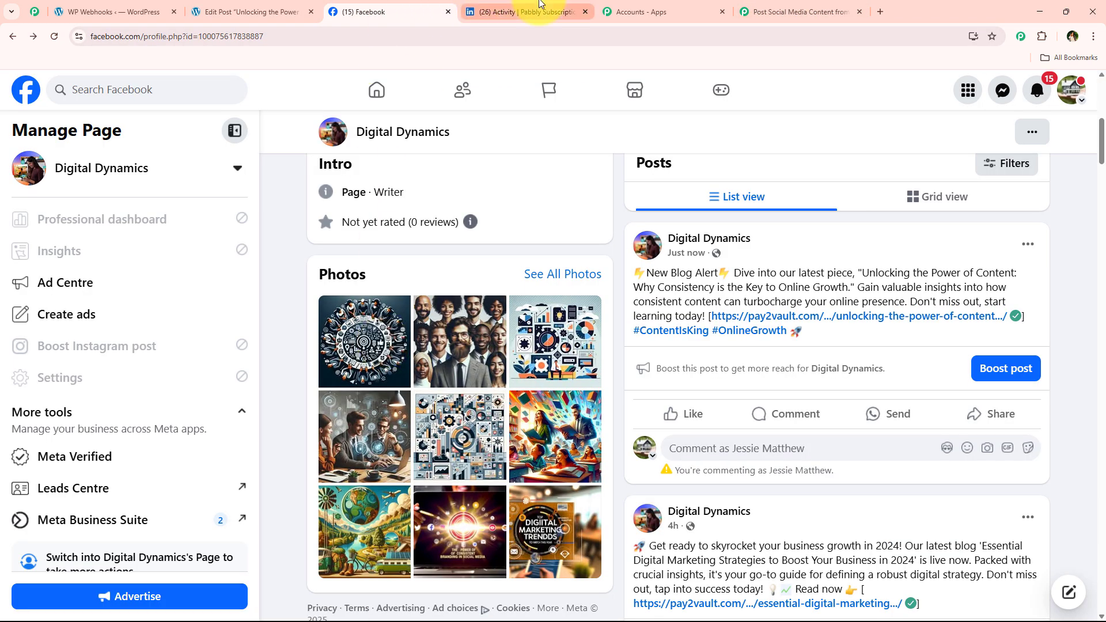
click(507, 12)
click(354, 16)
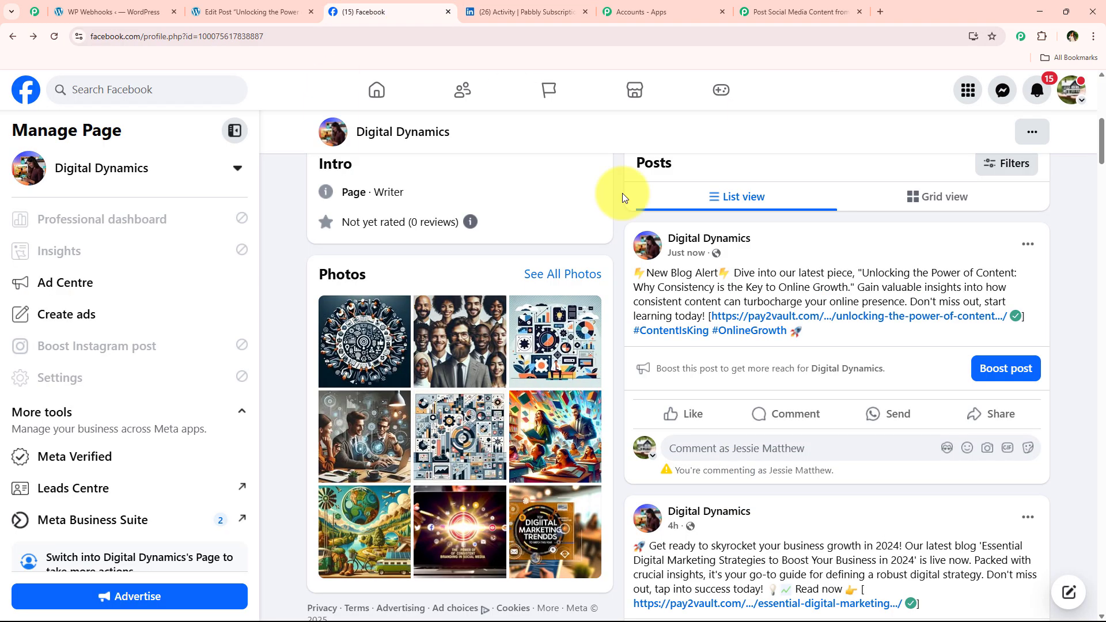
click(765, 5)
scroll(202, 409, down, 3)
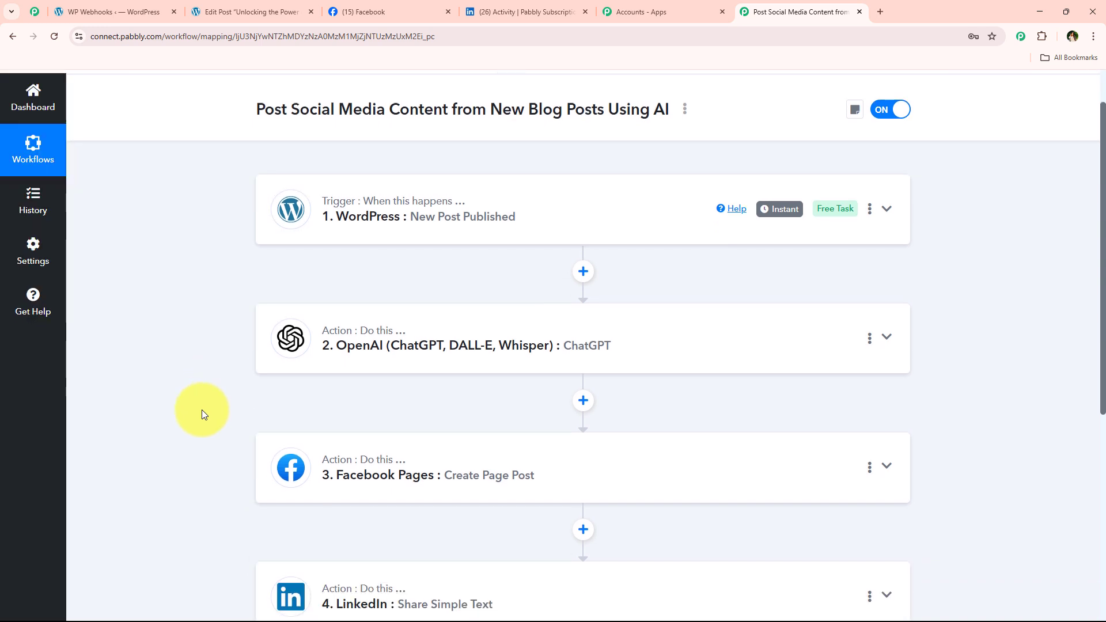
scroll(194, 468, up, 3)
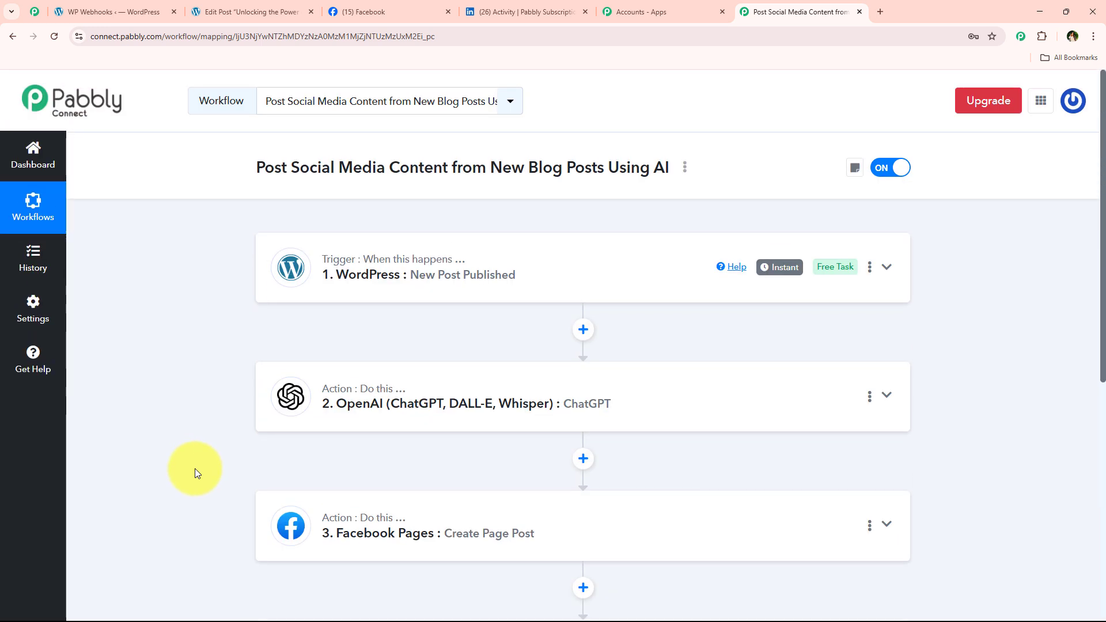